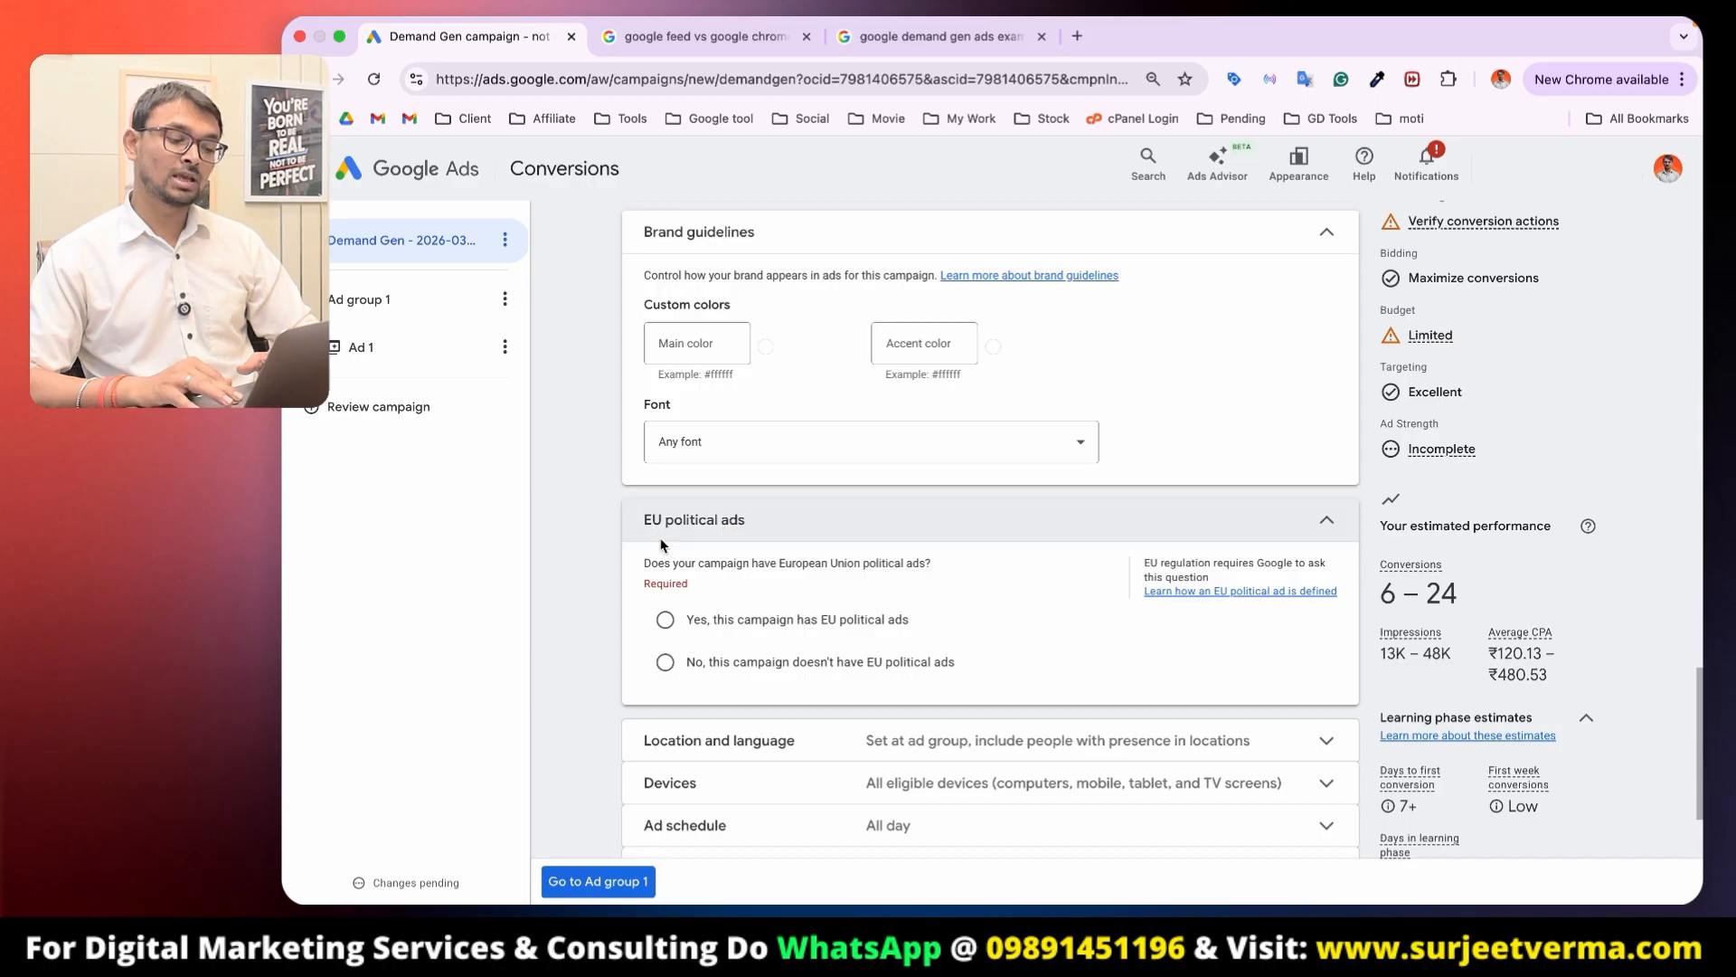
# Step: Declare that the campaign has no EU political ads, and restrict device targeting to computers and mobile phones
pyautogui.click(670, 666)
pyautogui.scroll(-3, 841, 610)
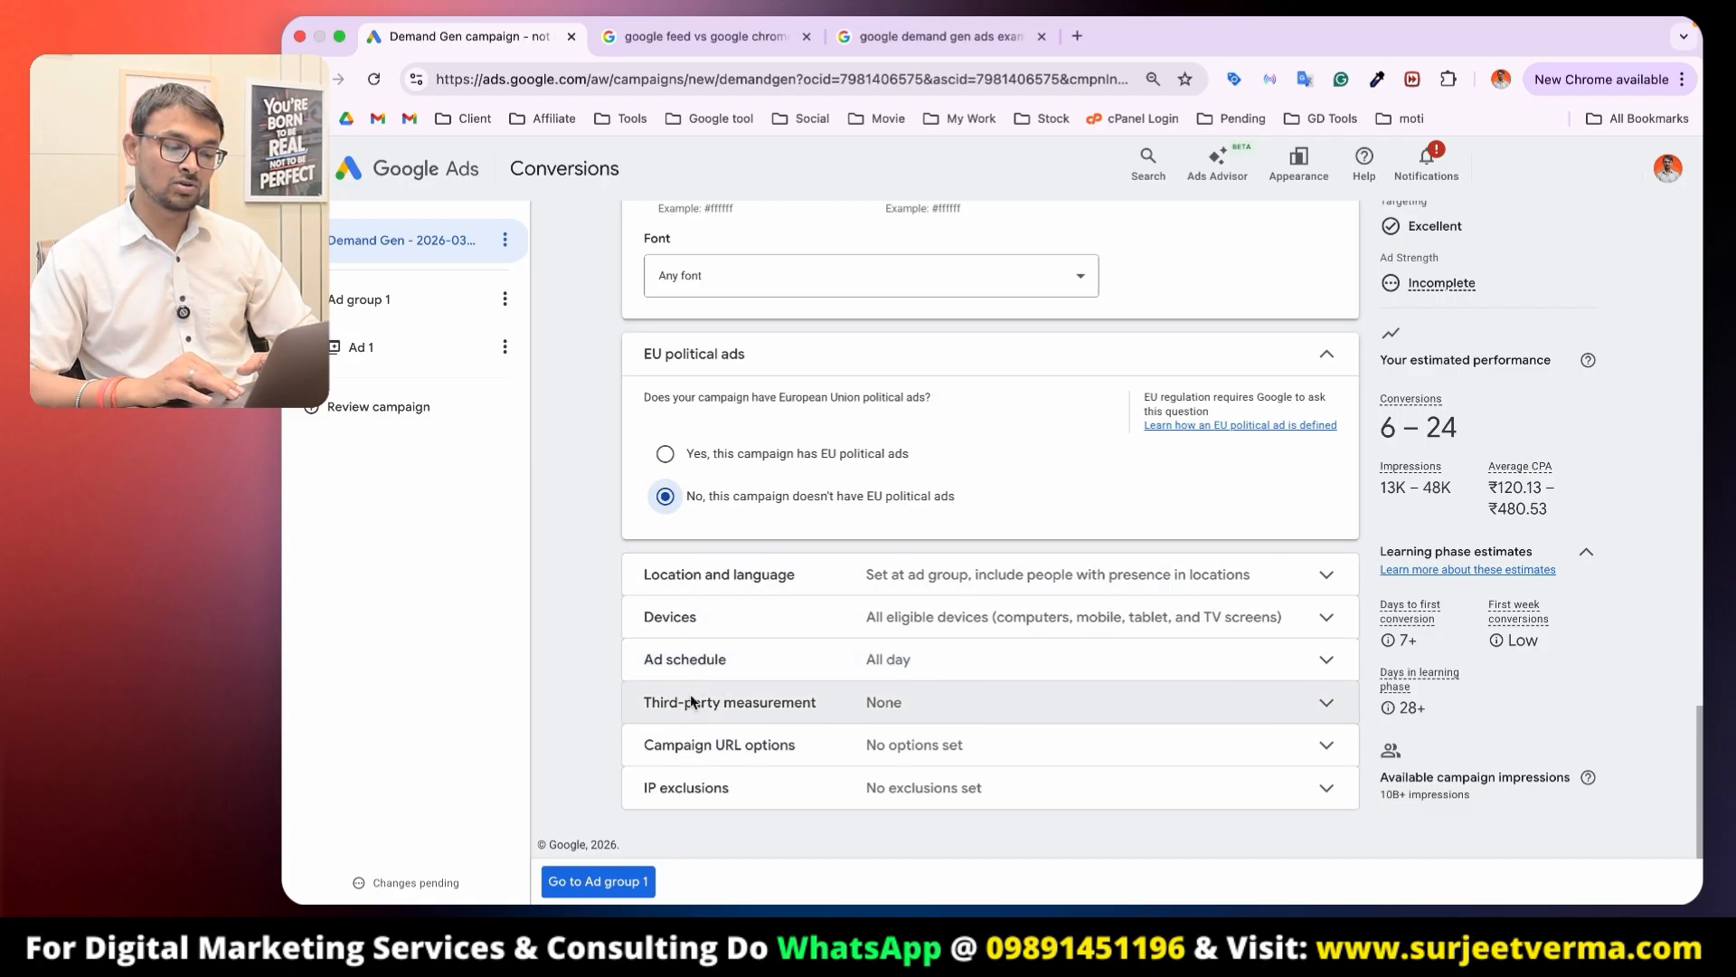
pyautogui.click(1121, 623)
pyautogui.scroll(-2, 904, 597)
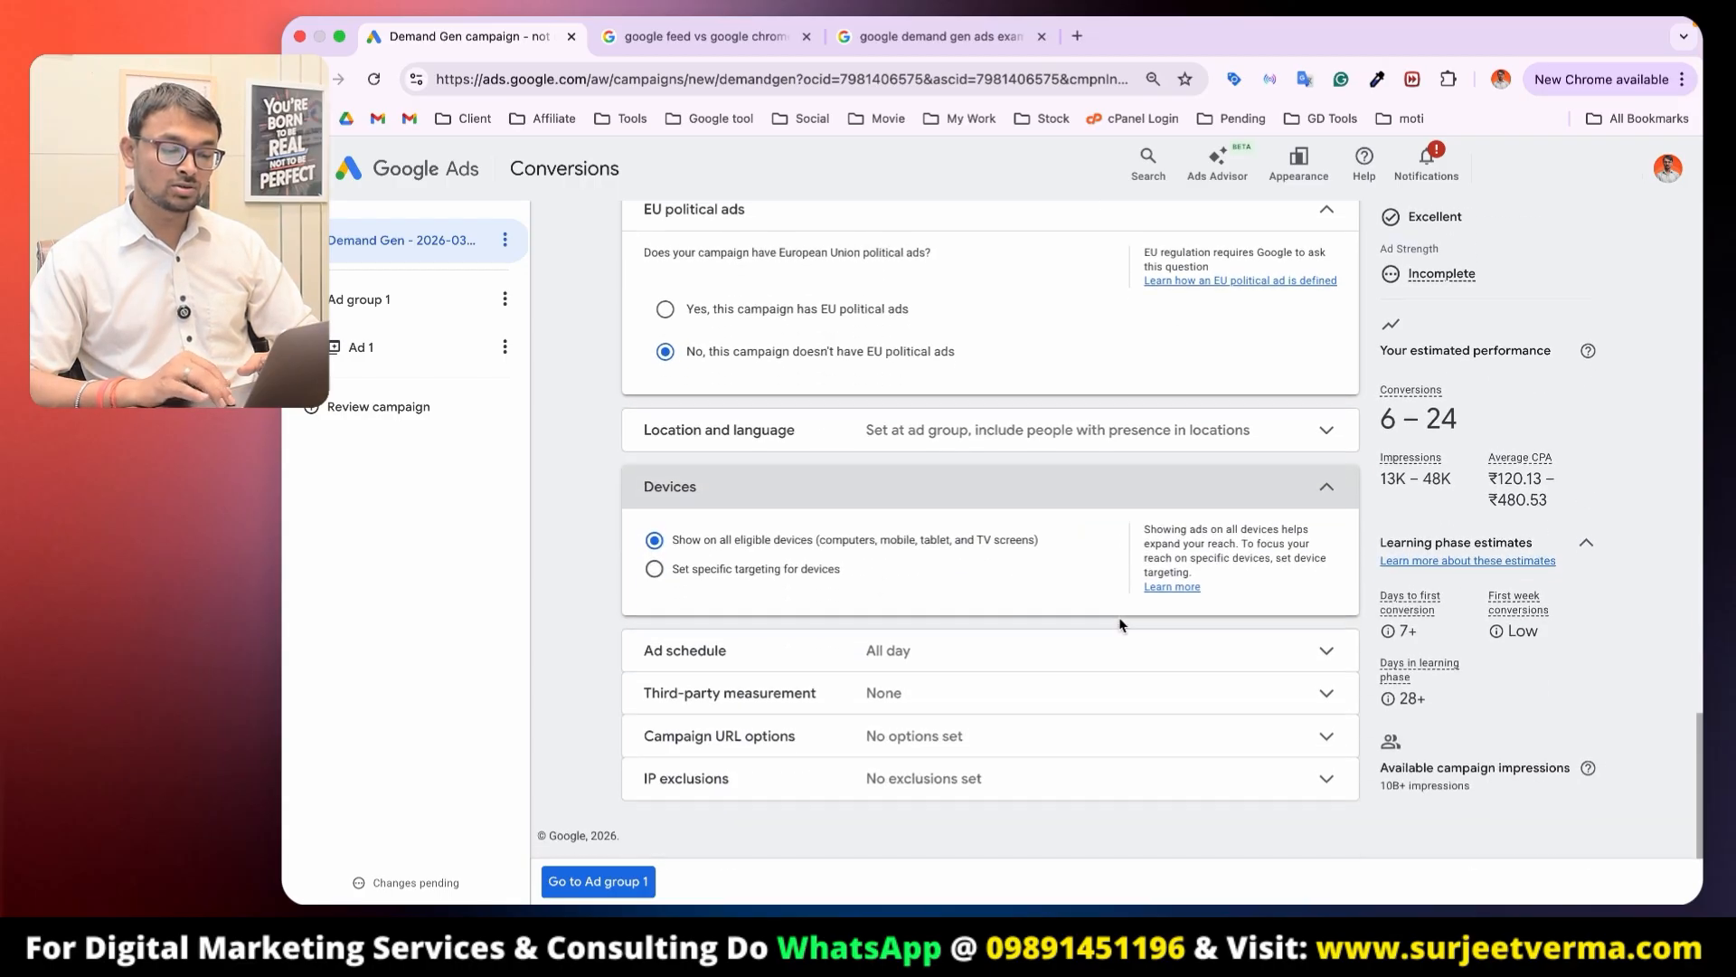
pyautogui.click(655, 579)
pyautogui.scroll(-2, 655, 581)
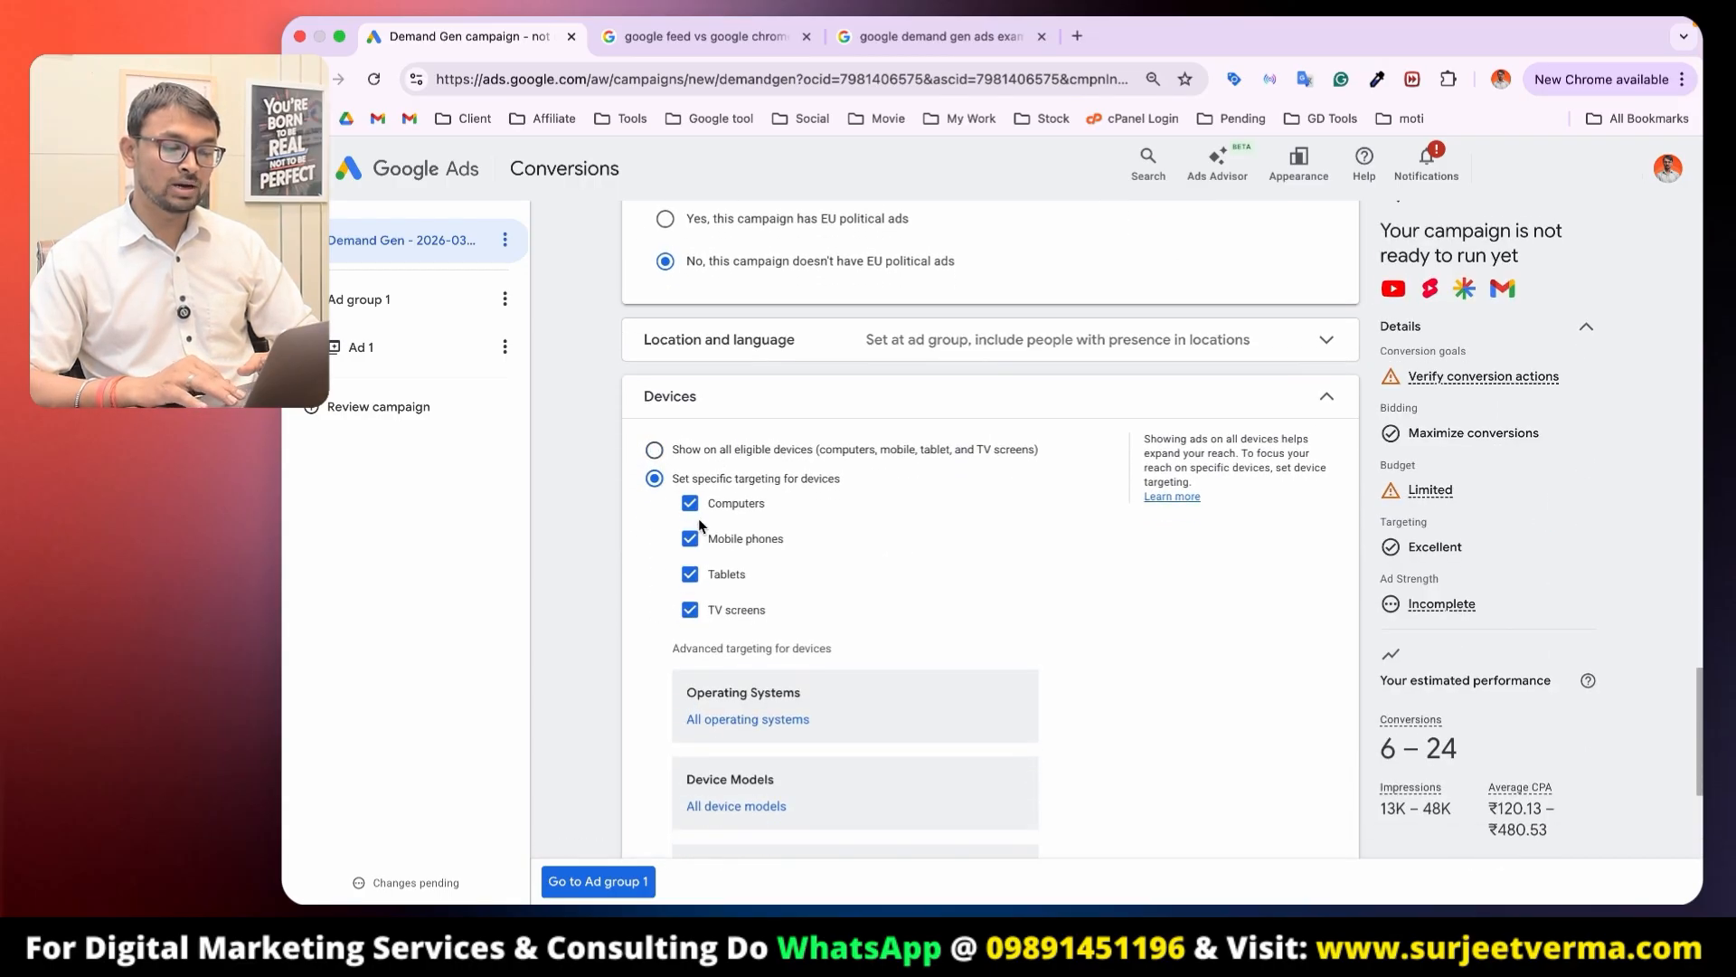
pyautogui.click(690, 504)
pyautogui.click(690, 504)
pyautogui.click(689, 574)
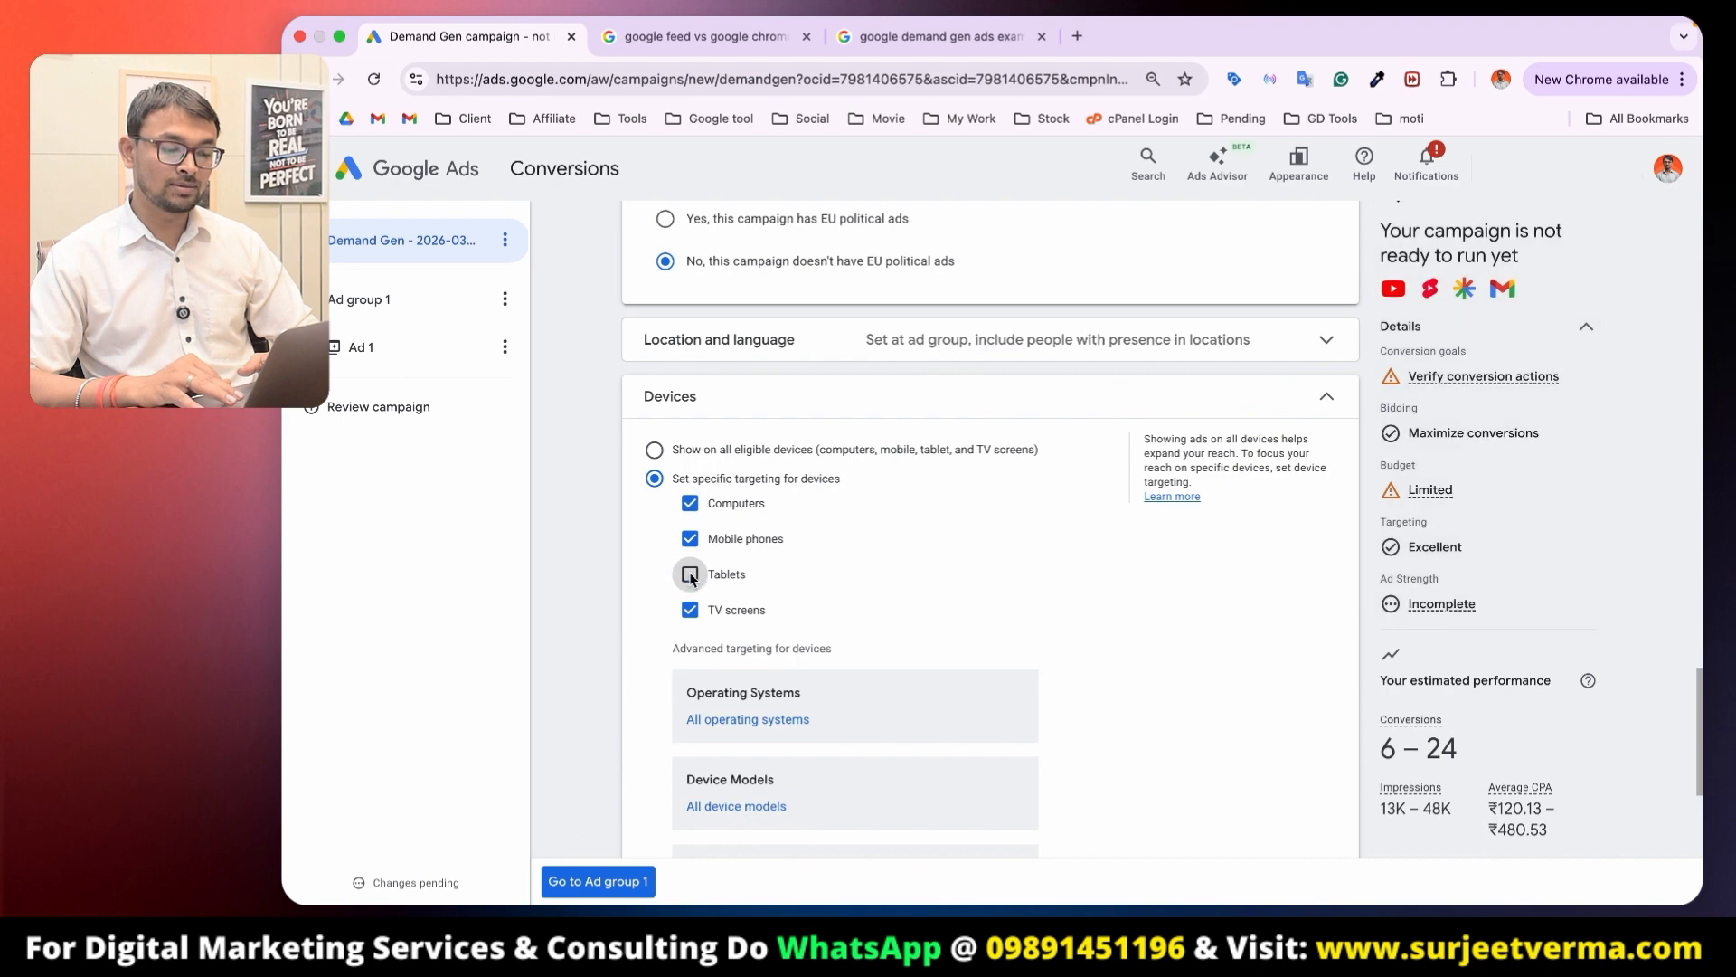
pyautogui.click(689, 609)
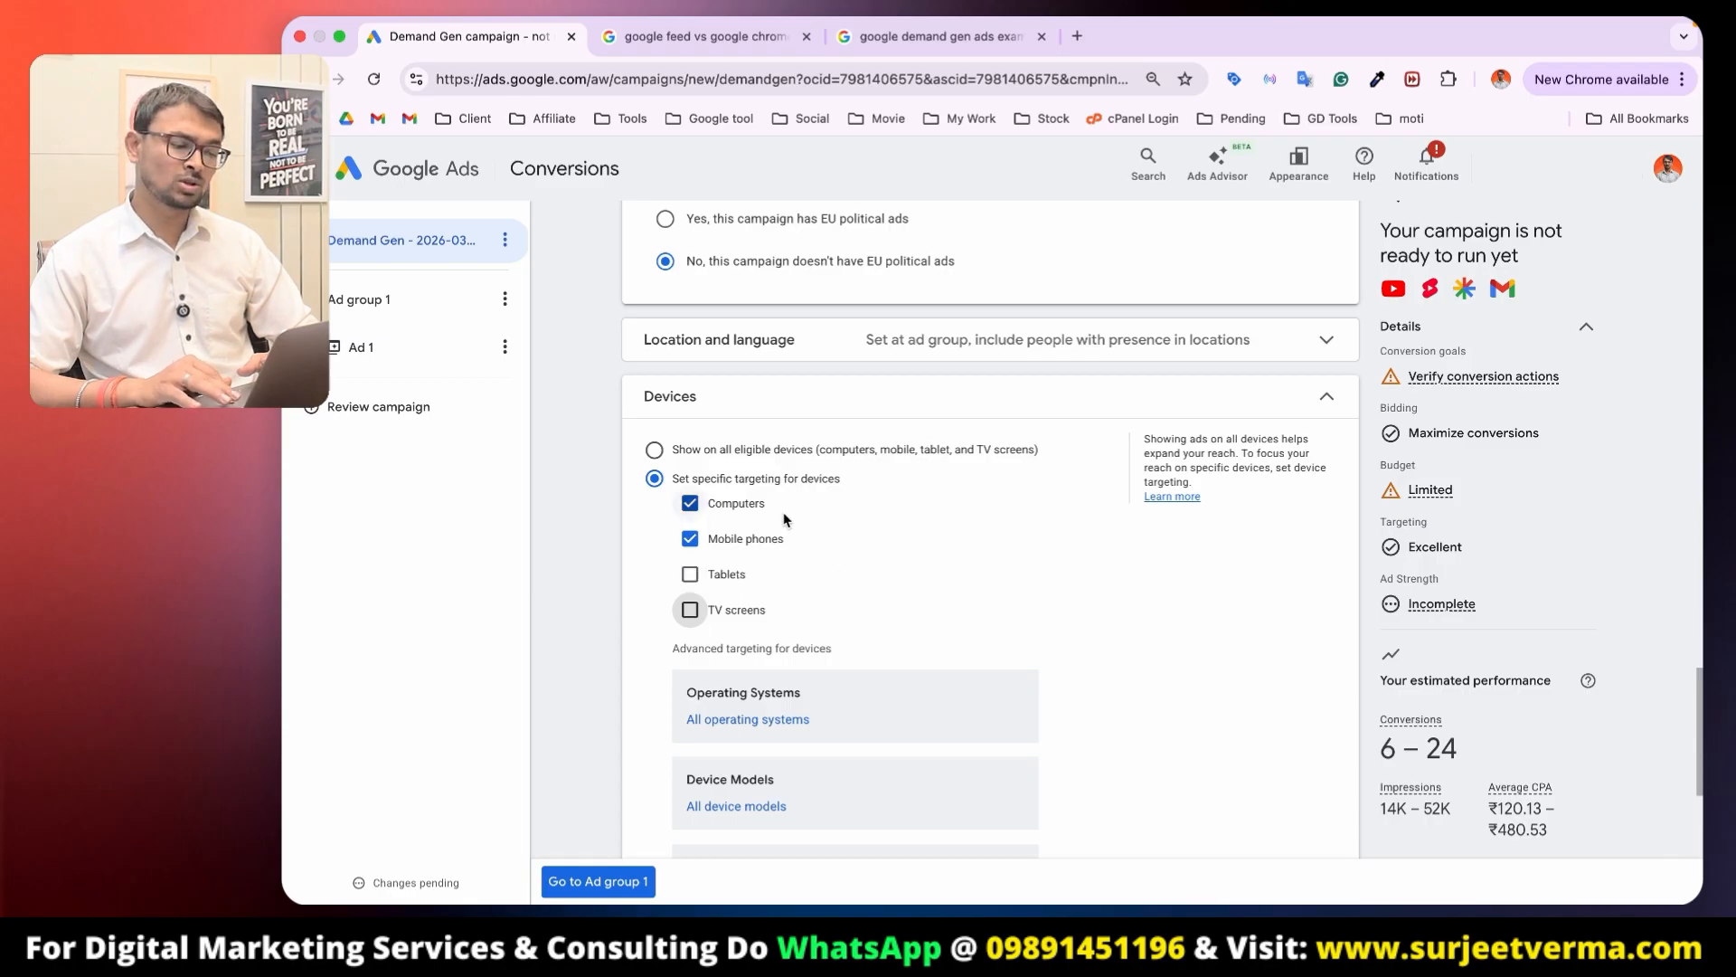
# Step: Enable campaign-level location and language settings, using the Presence option for people in or regularly in the included location
pyautogui.scroll(1, 929, 380)
pyautogui.click(929, 373)
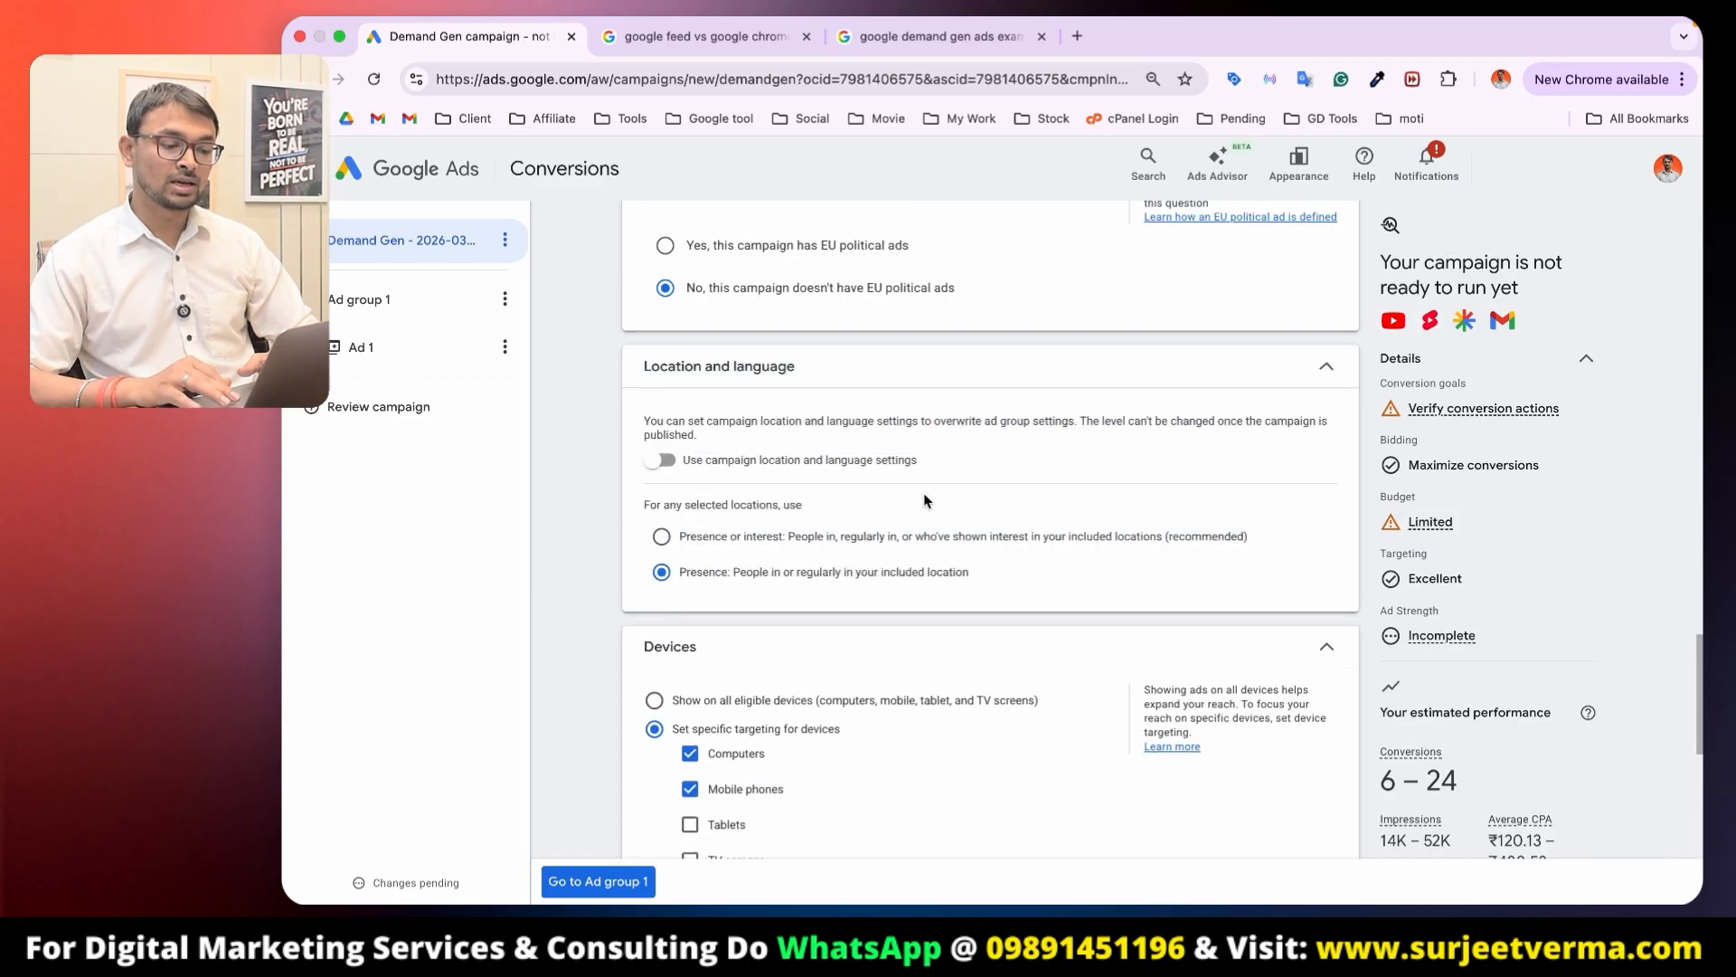
pyautogui.scroll(-1, 926, 489)
pyautogui.click(669, 405)
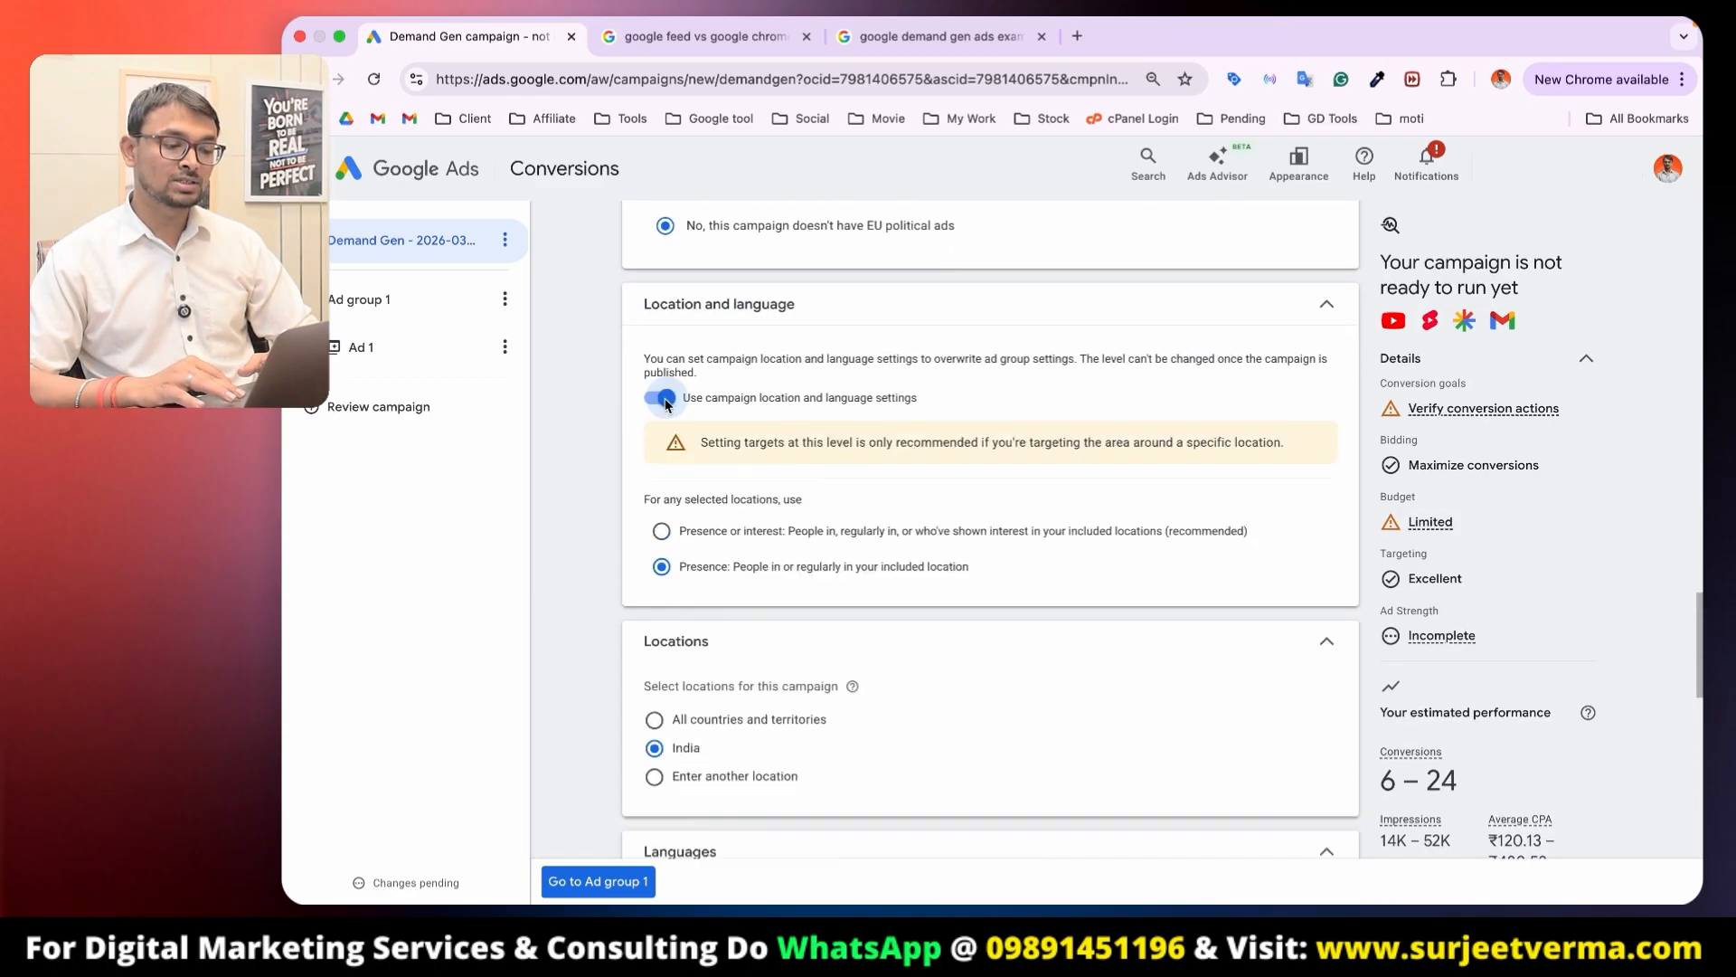
pyautogui.click(661, 531)
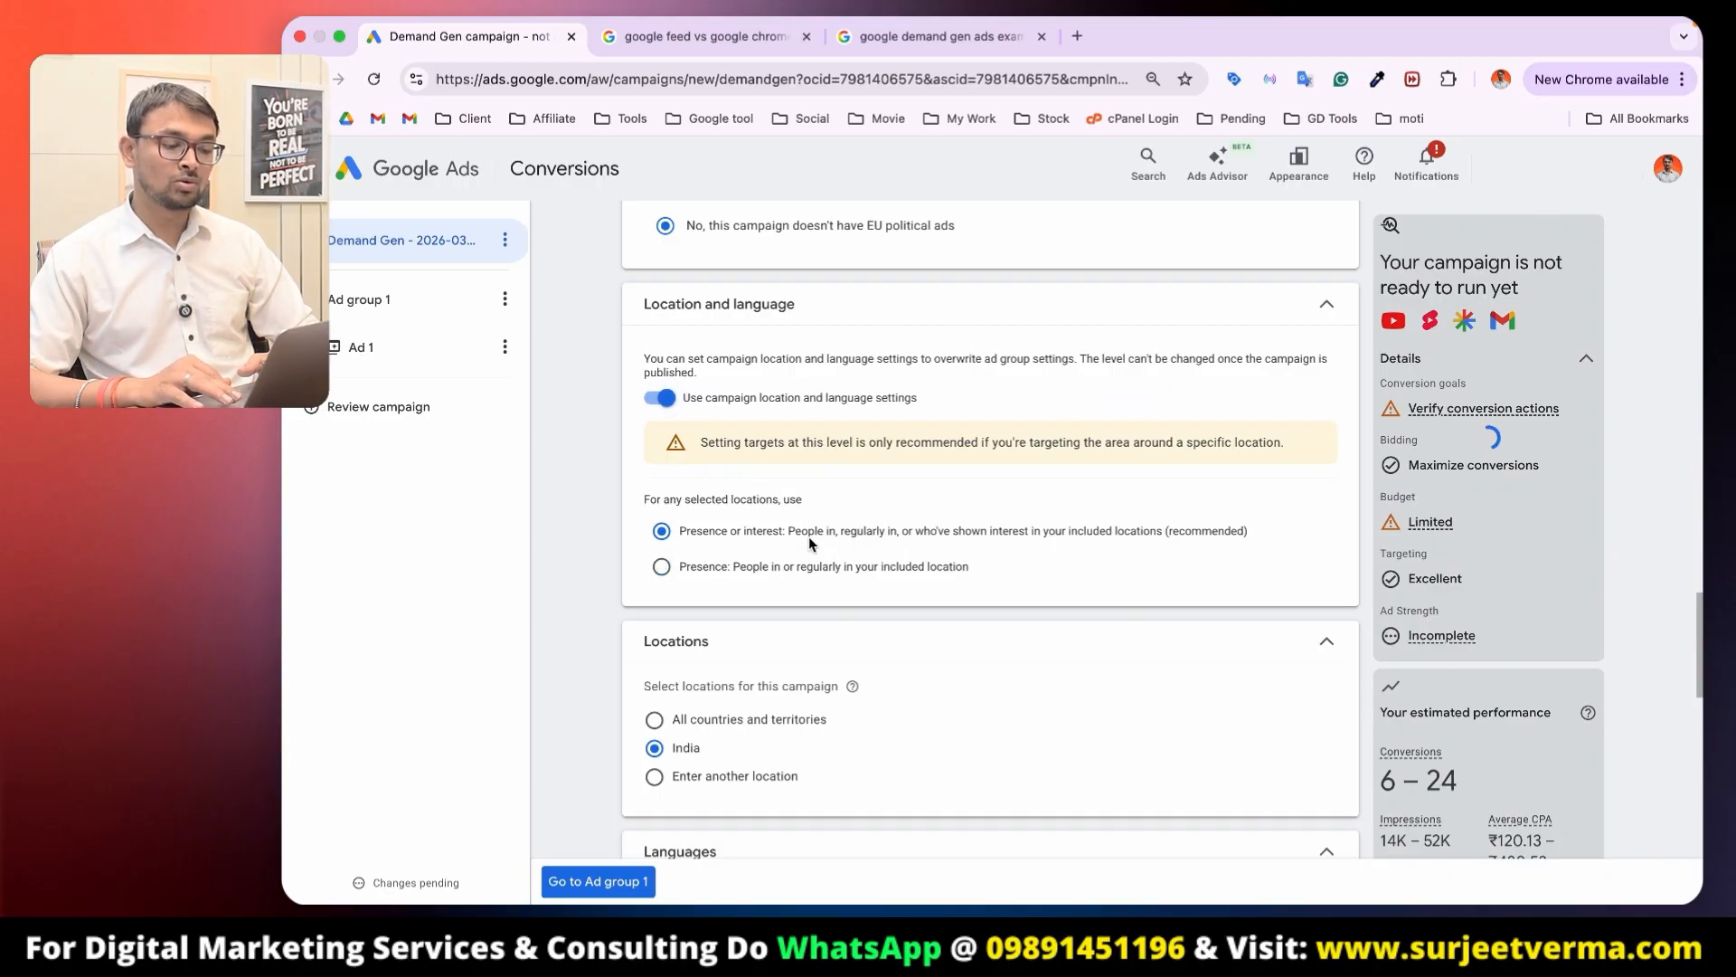
pyautogui.scroll(-3, 808, 535)
pyautogui.click(662, 427)
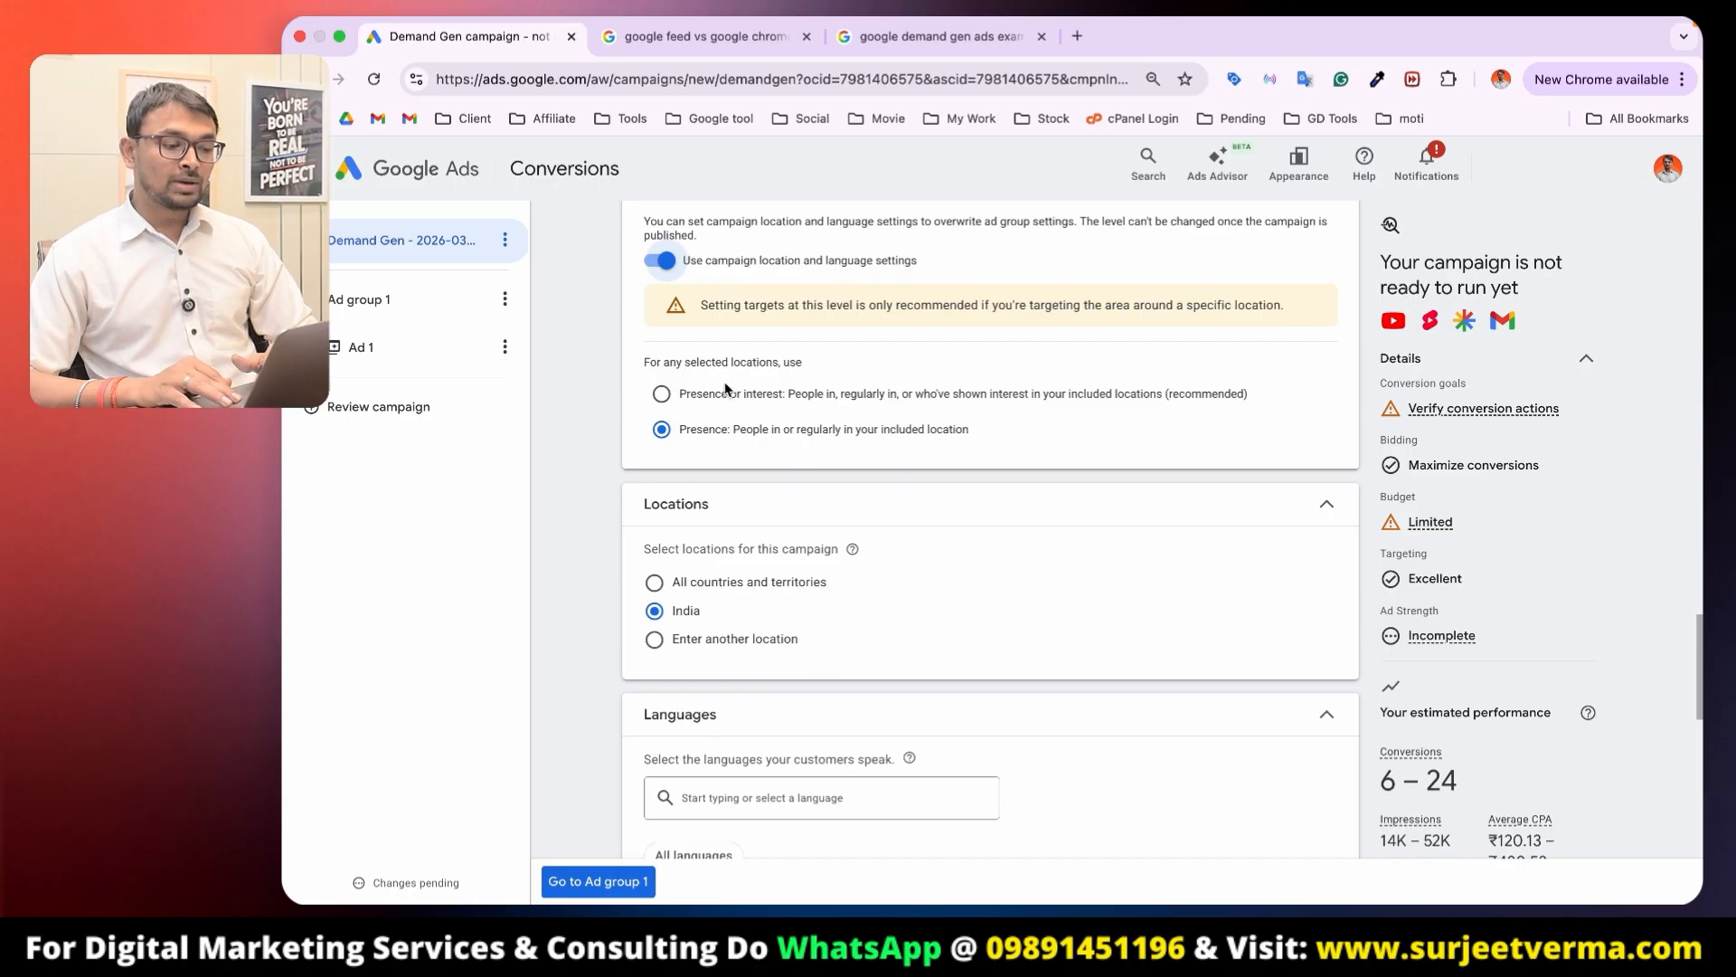
pyautogui.scroll(1, 714, 324)
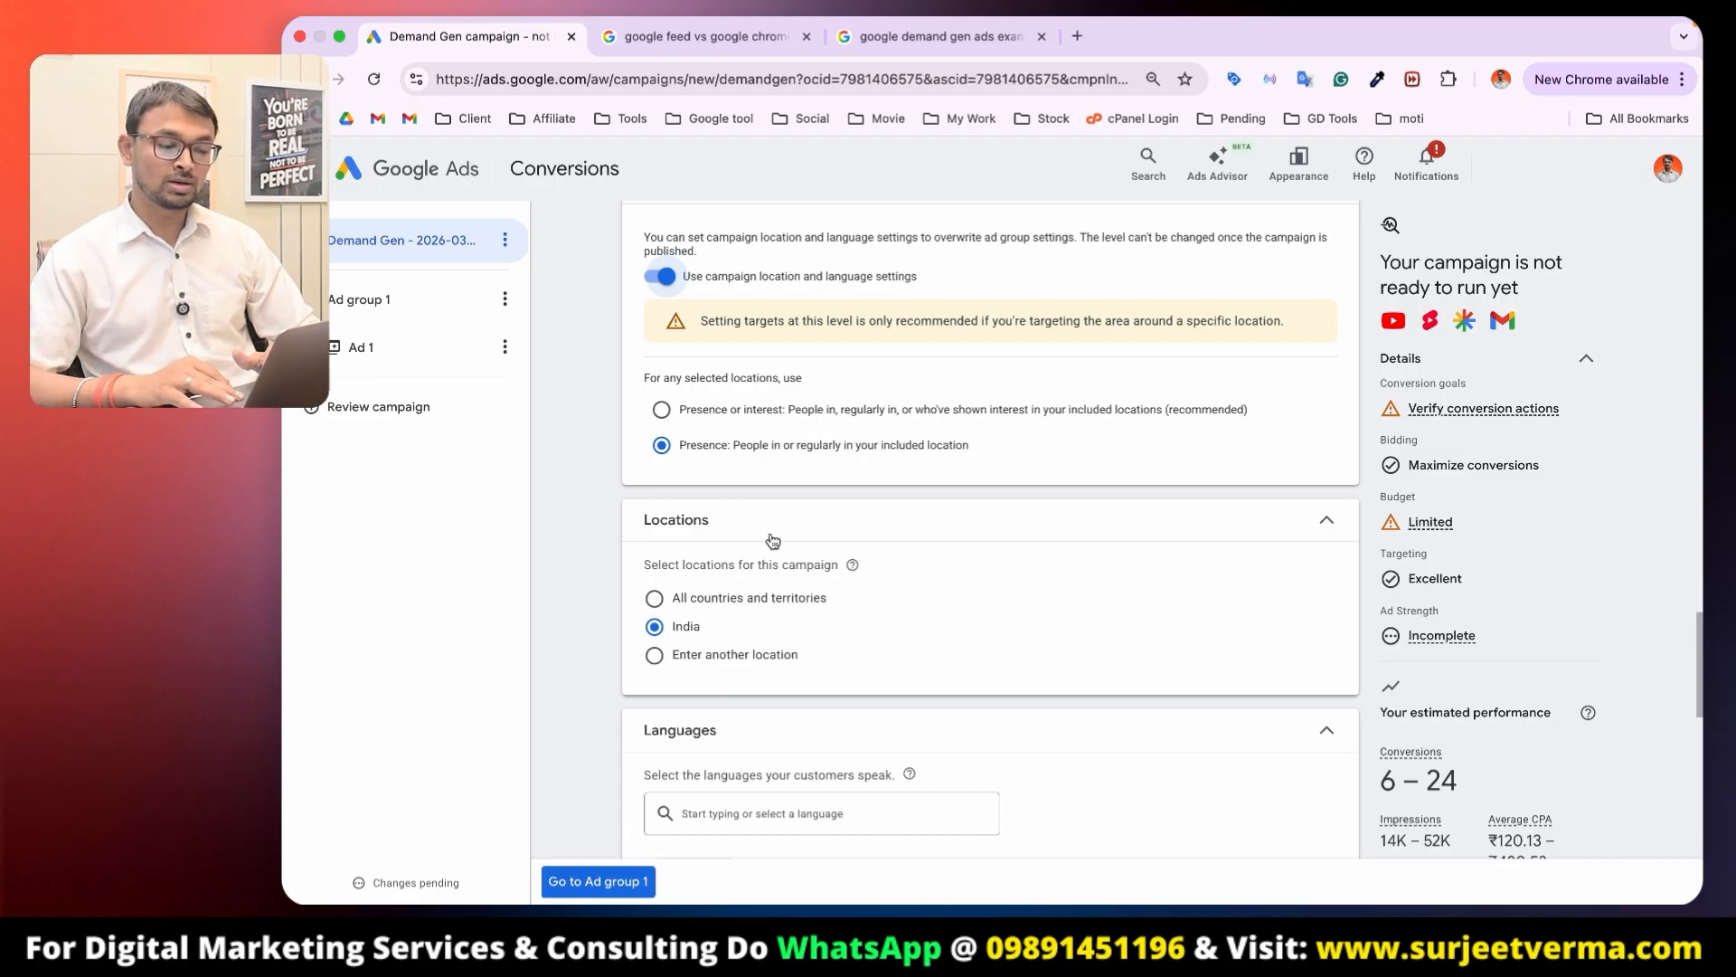
# Step: Replace the India location target with the states of Maharashtra and Gujarat as included locations
pyautogui.click(696, 655)
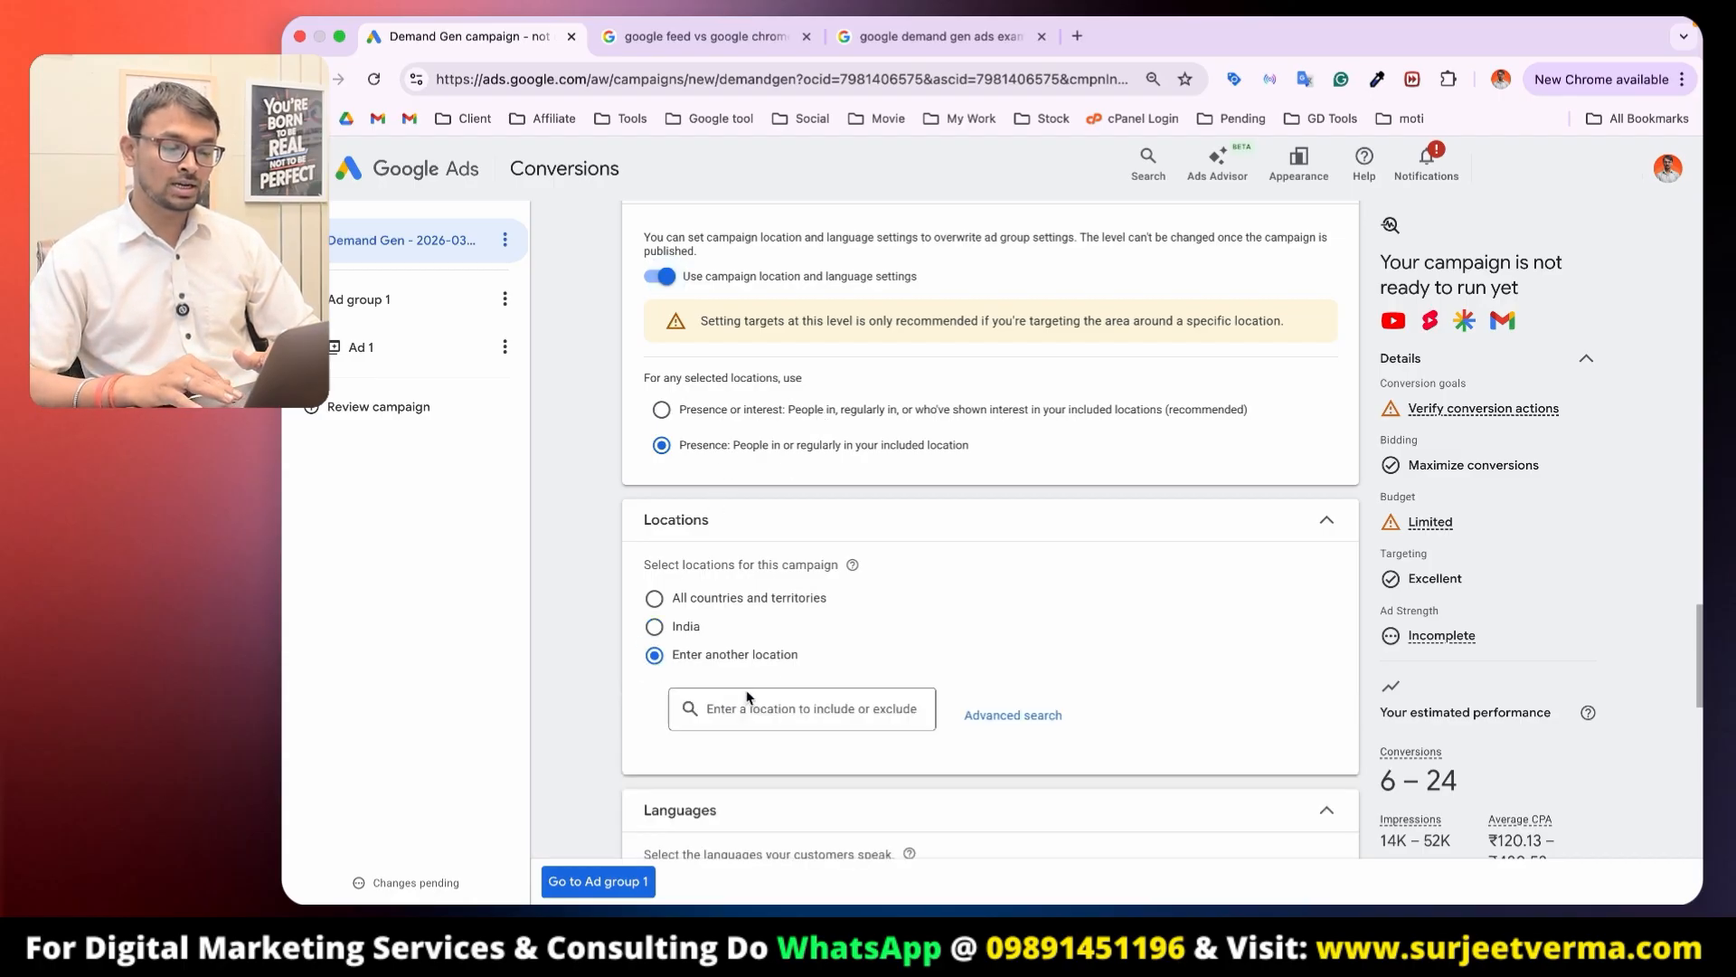
pyautogui.click(745, 703)
pyautogui.write('maha')
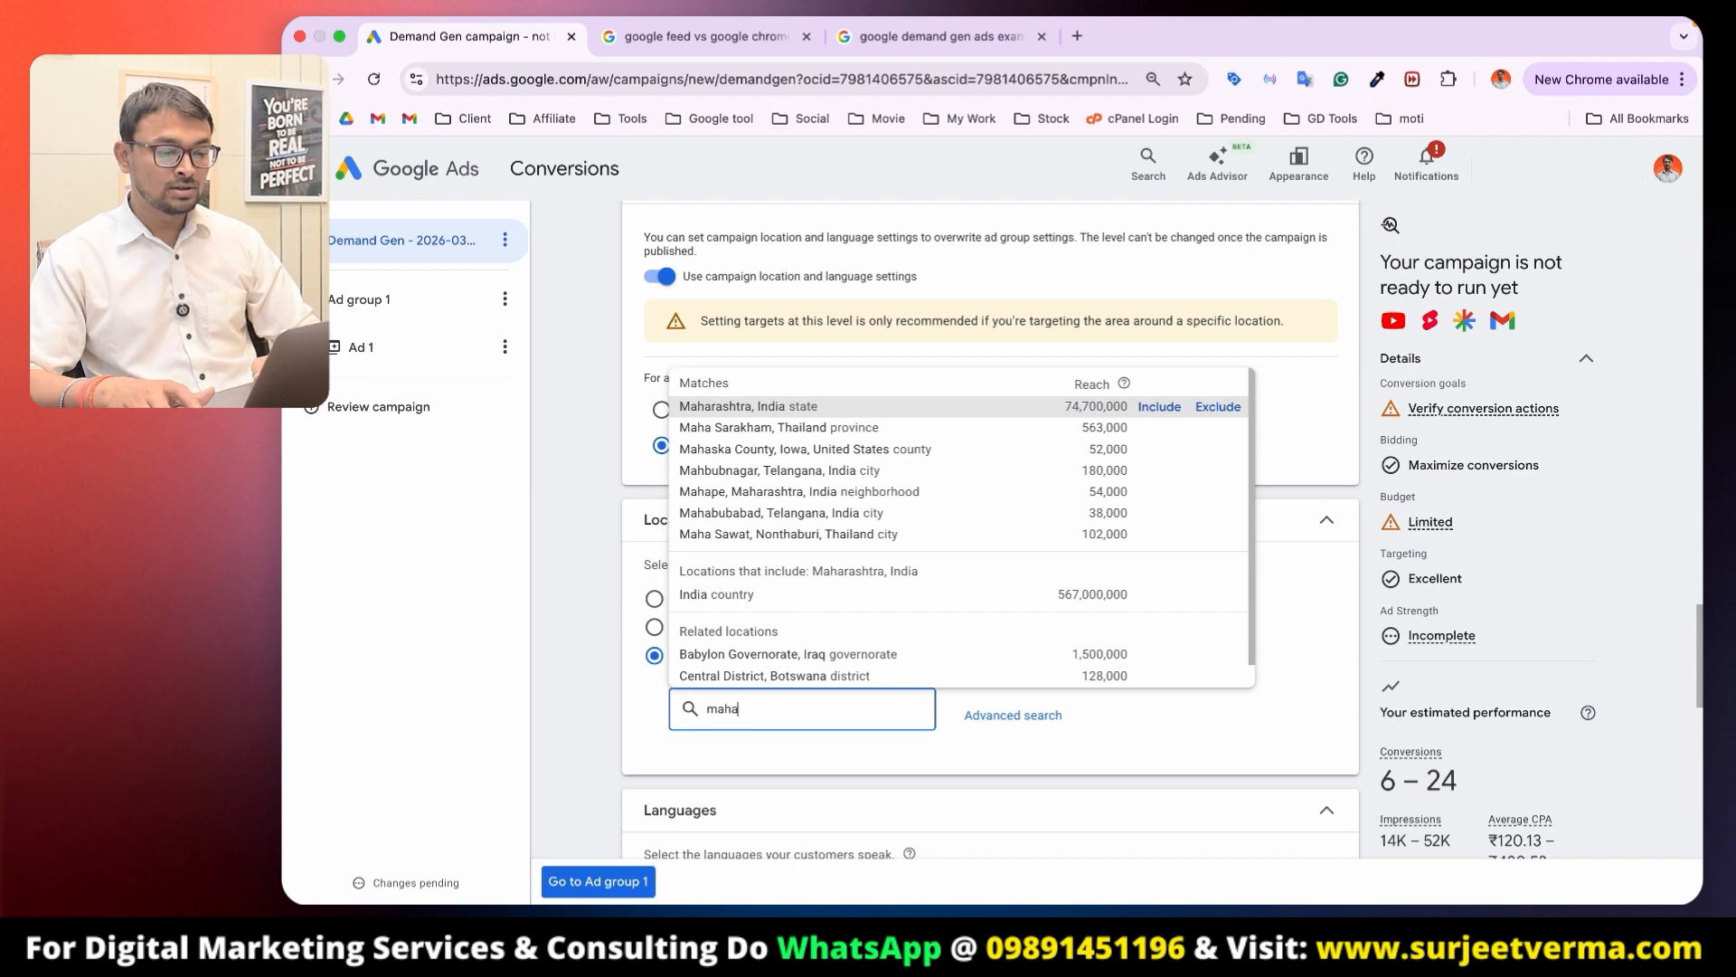
pyautogui.press('Return')
pyautogui.write('gujar')
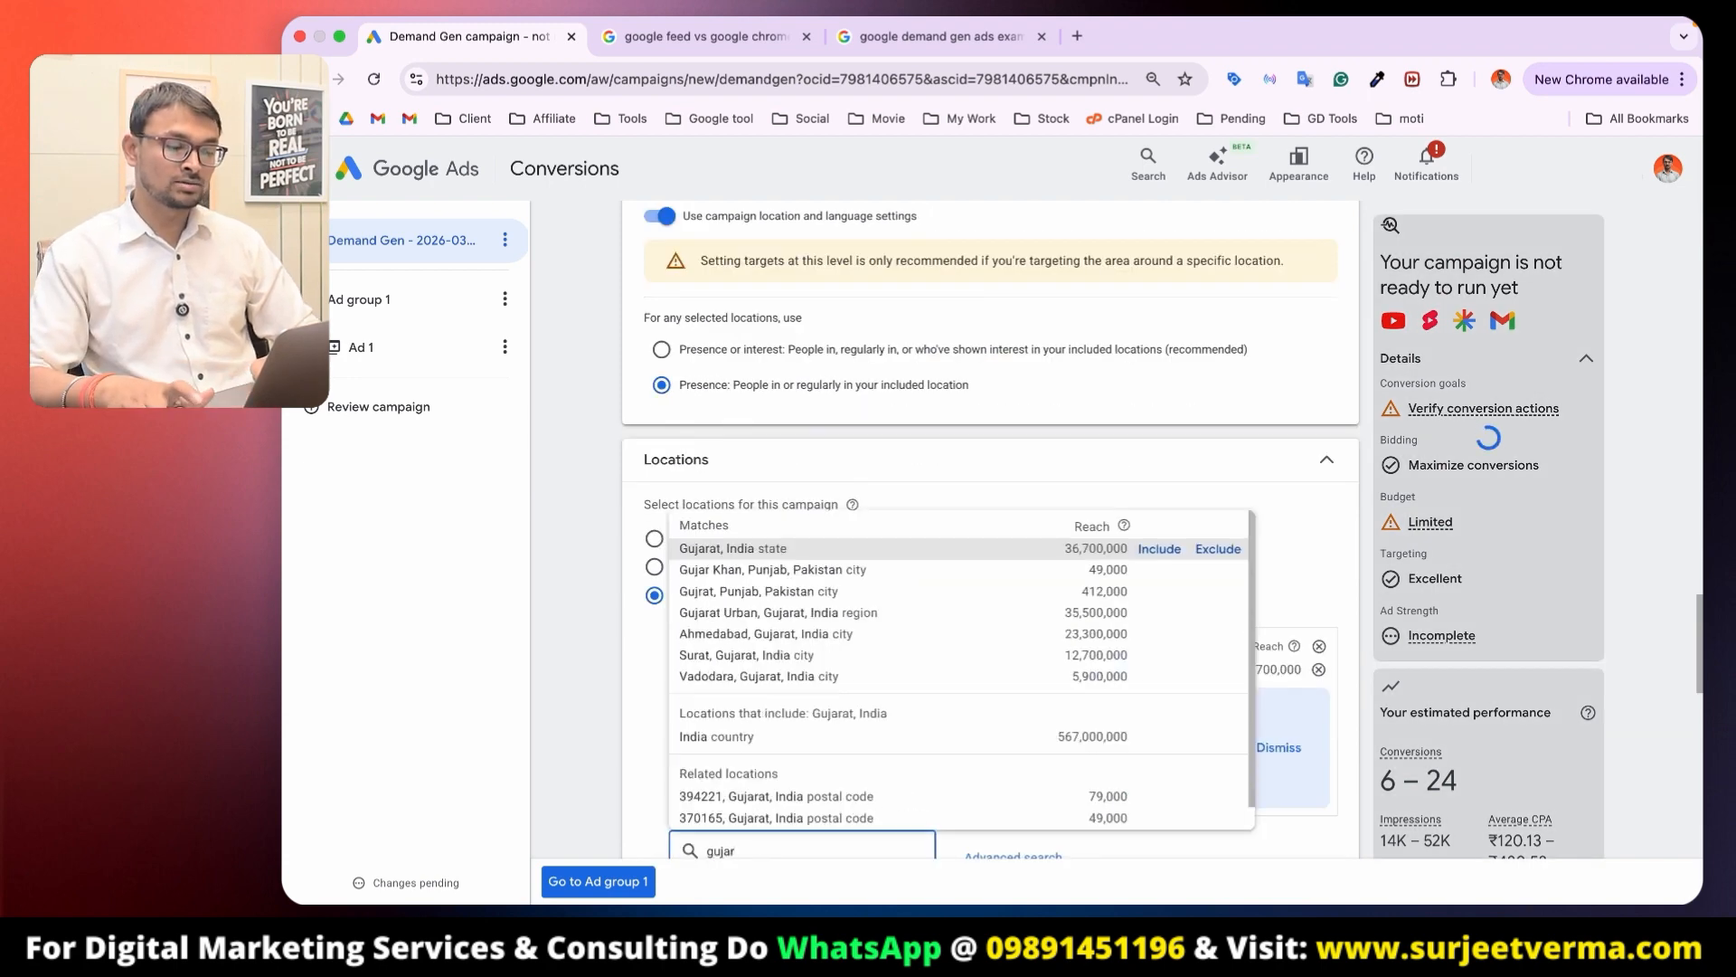
pyautogui.press('Return')
pyautogui.scroll(-3, 1047, 610)
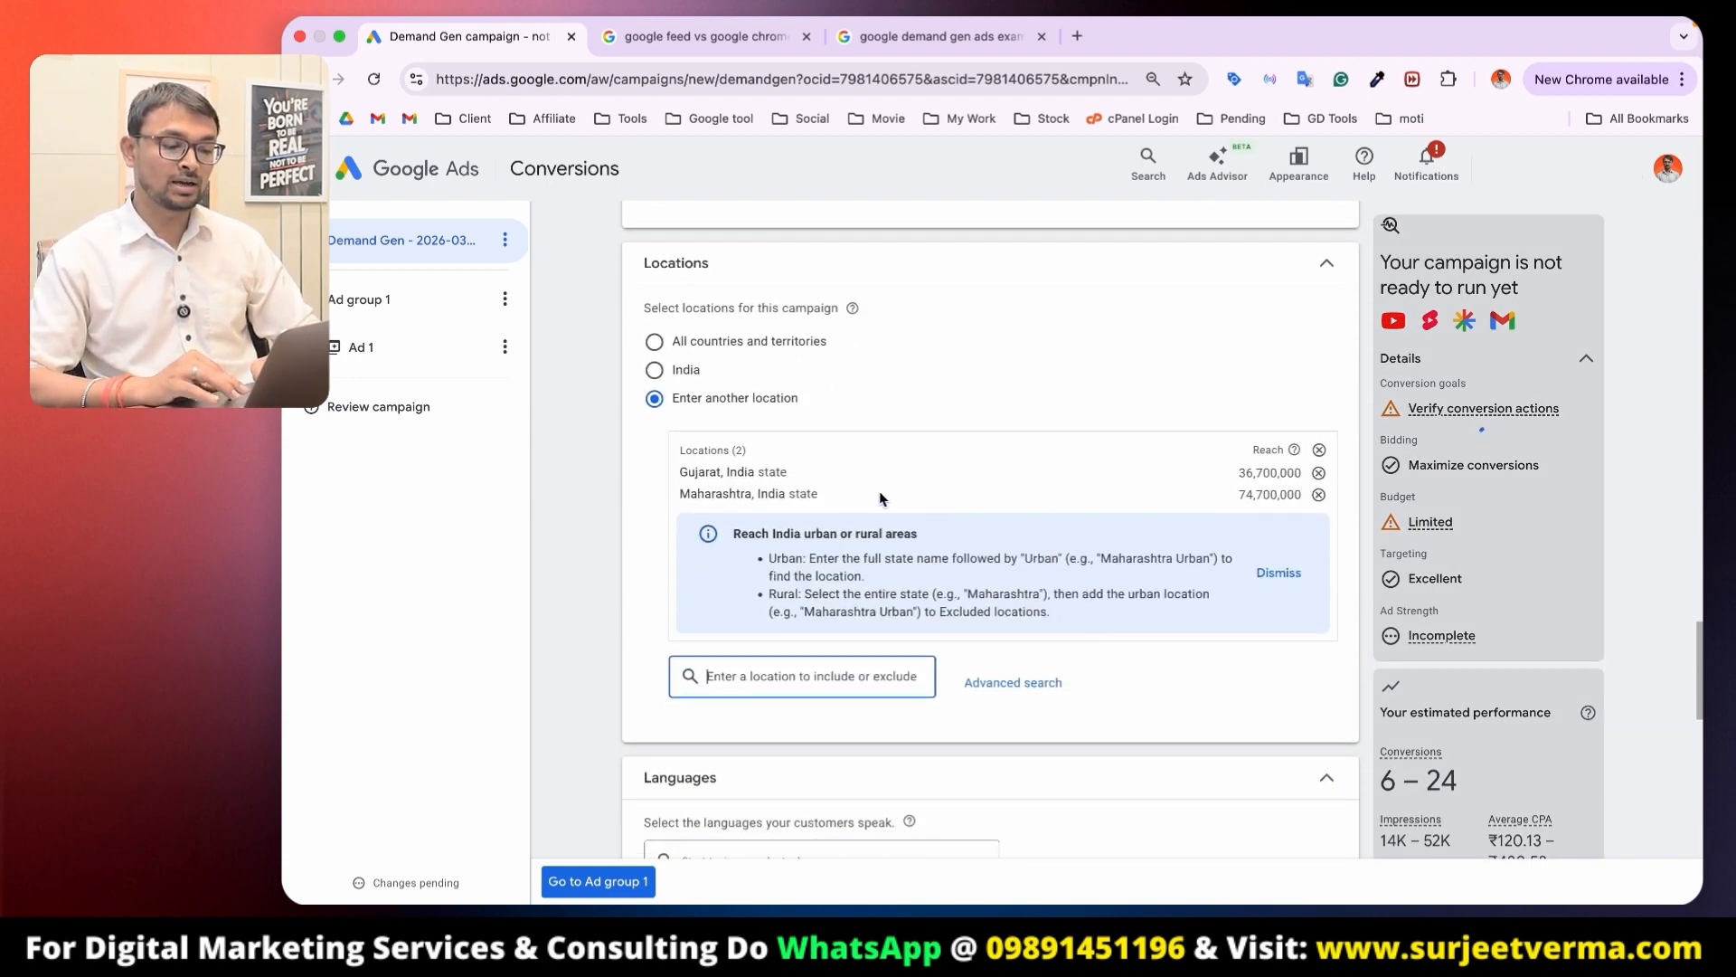
# Step: Finish the campaign-level settings and continue to the settings of Ad group 1
pyautogui.scroll(-15, 919, 710)
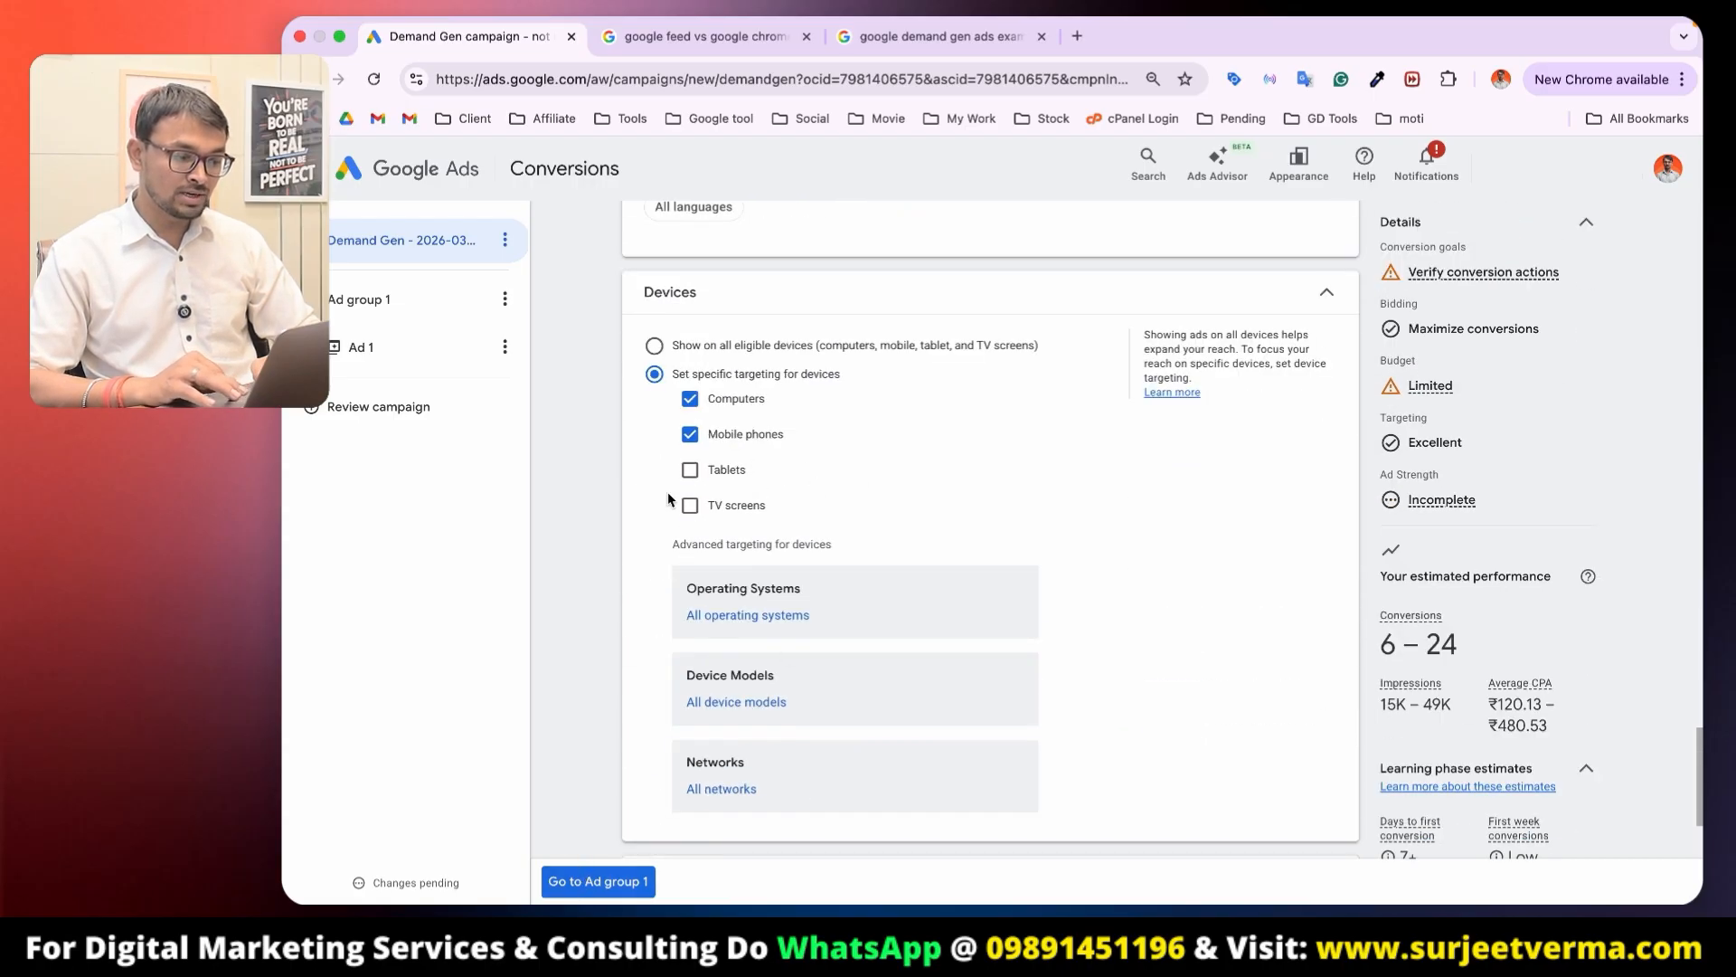
pyautogui.scroll(-3, 741, 567)
pyautogui.click(610, 882)
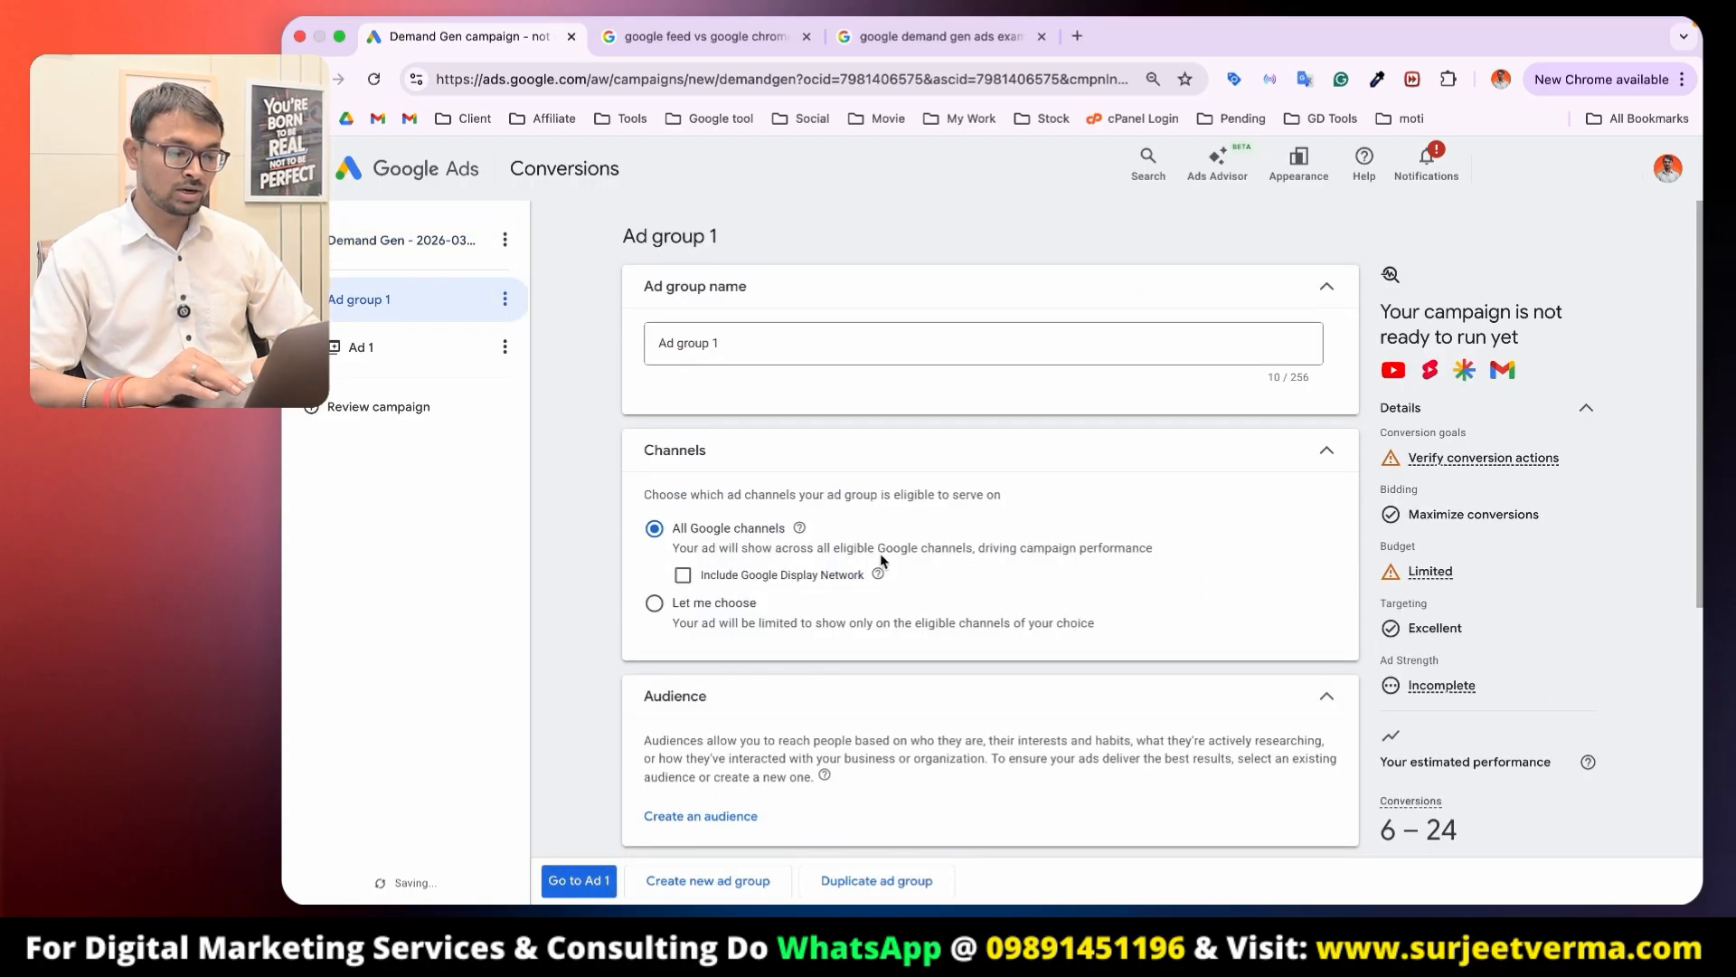
# Step: Include the Google Display Network alongside all Google channels for the ad group
pyautogui.scroll(-1, 1005, 462)
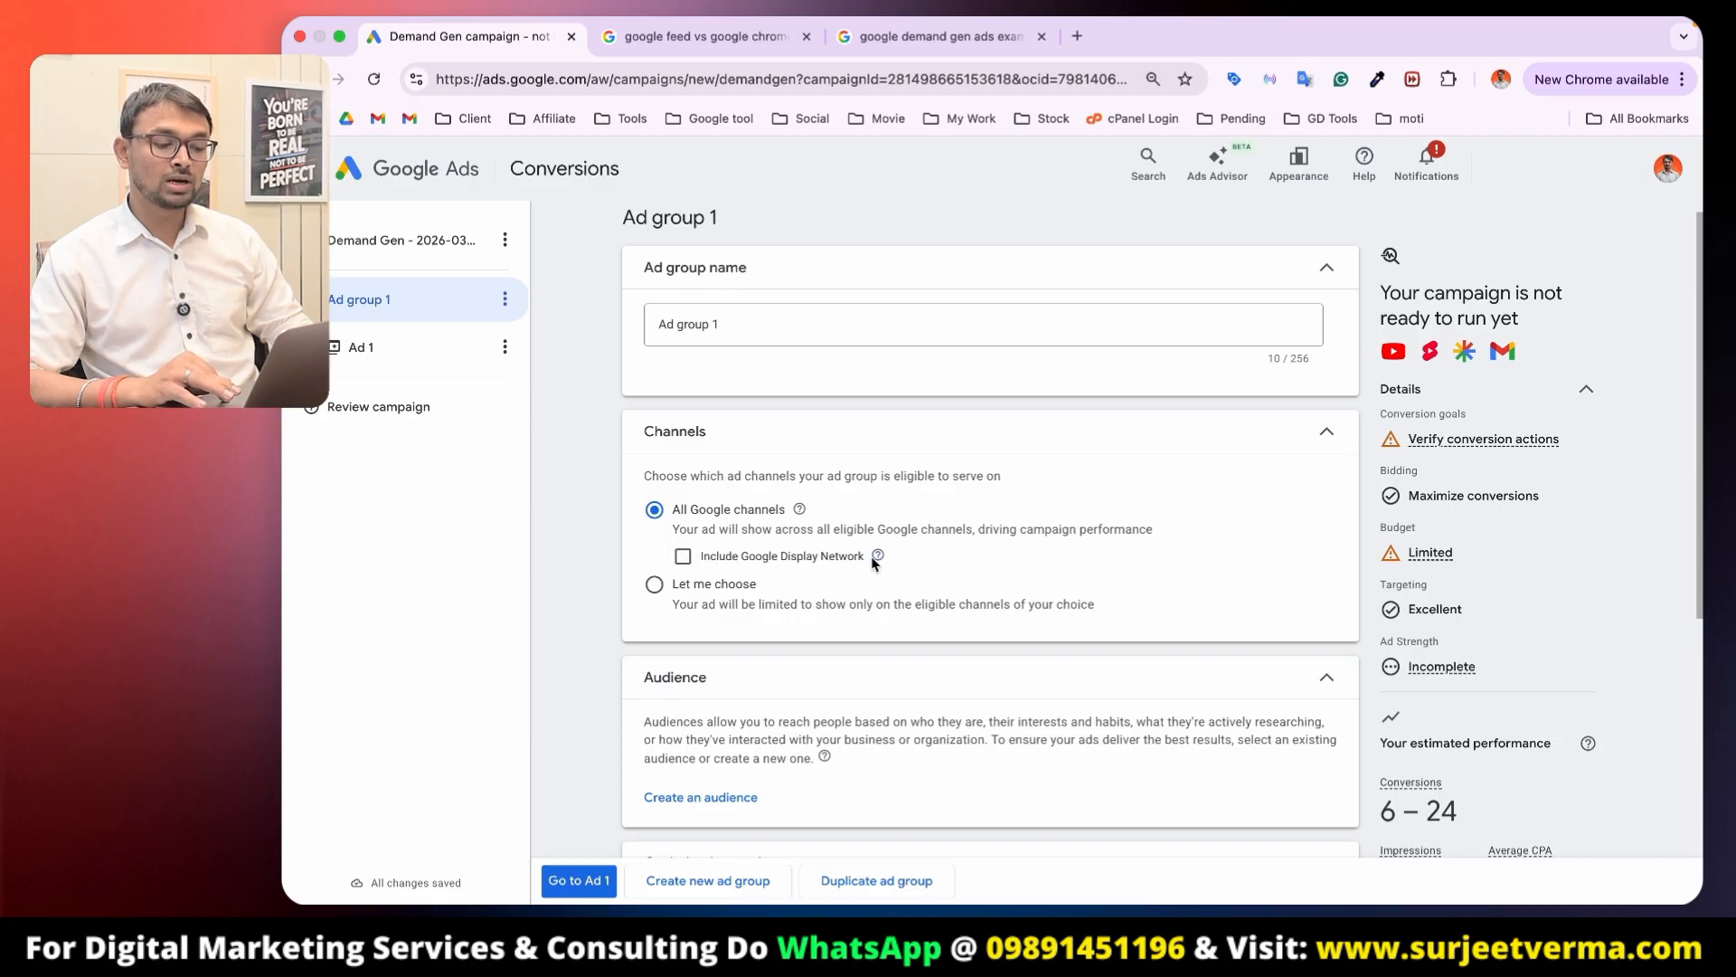
pyautogui.moveTo(878, 559)
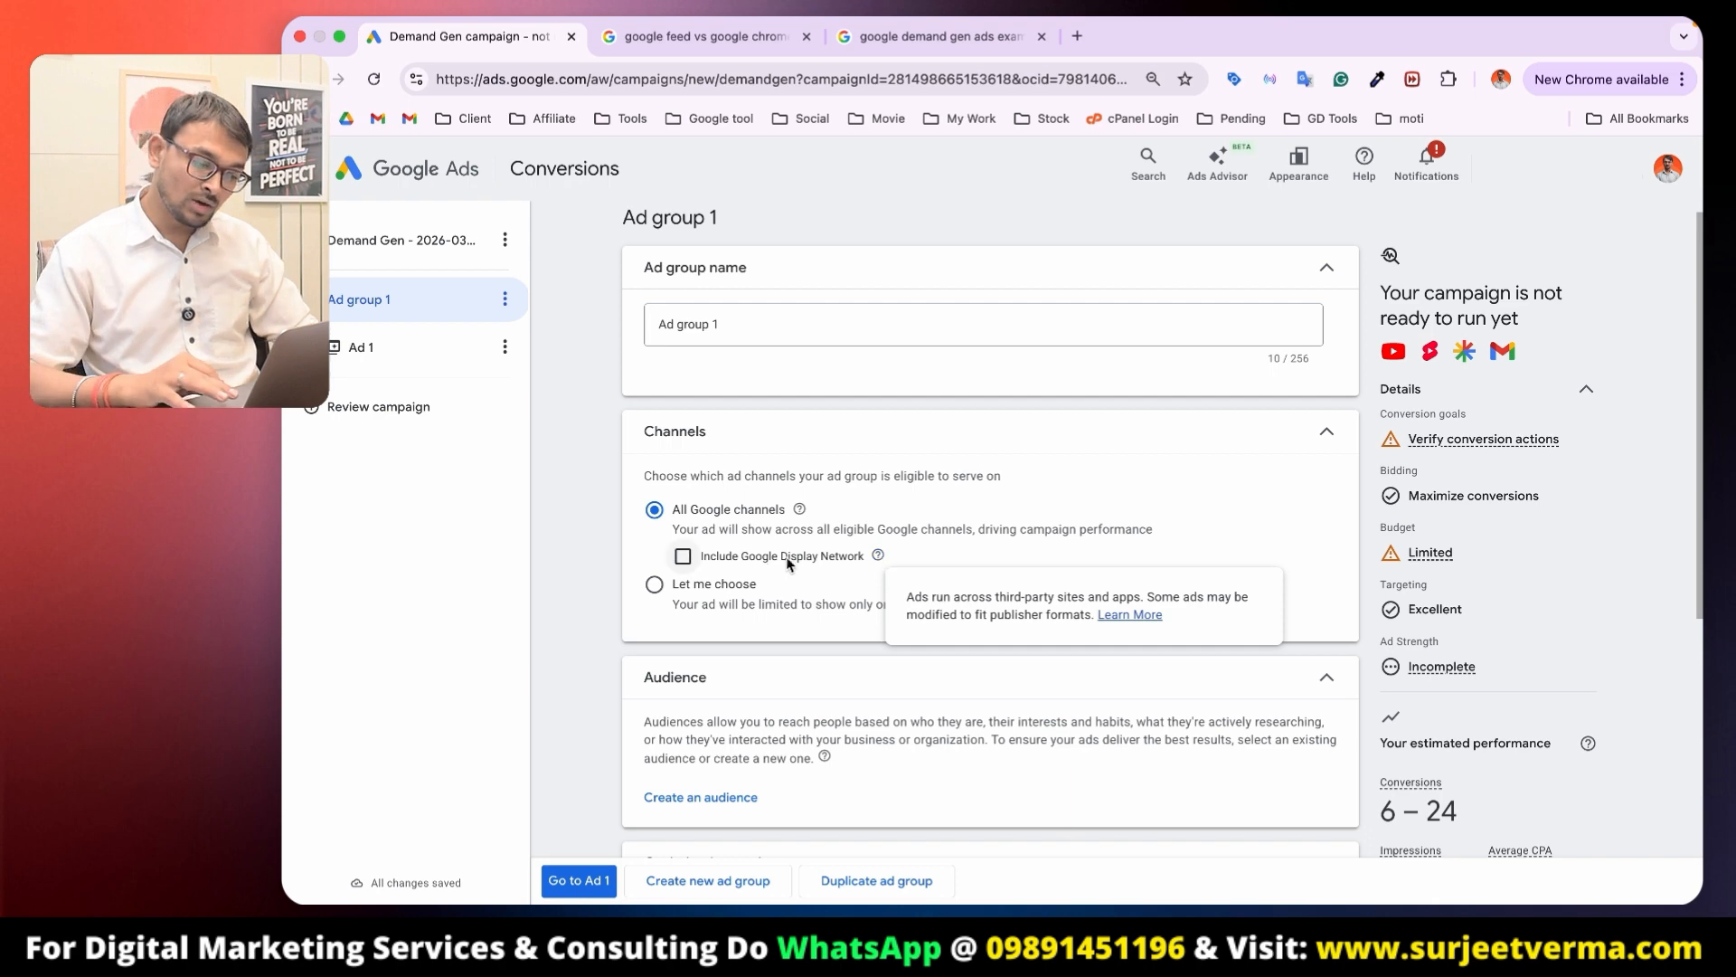
pyautogui.click(682, 556)
pyautogui.click(653, 583)
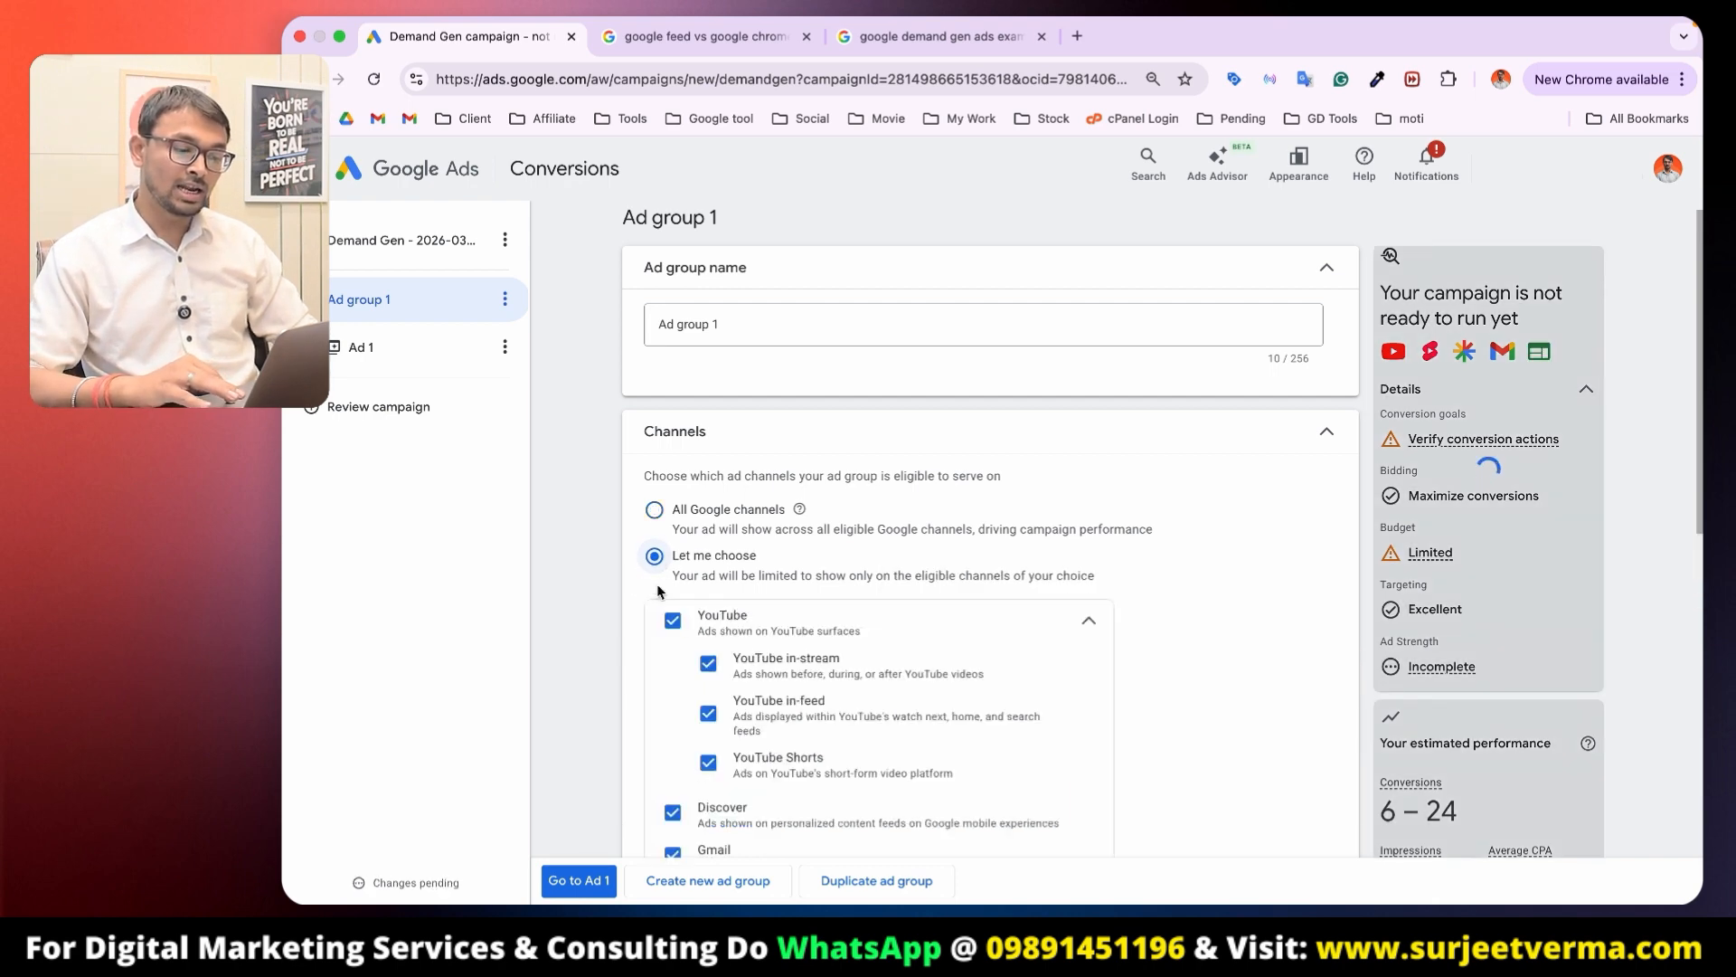
pyautogui.scroll(-3, 785, 542)
pyautogui.scroll(-2, 785, 541)
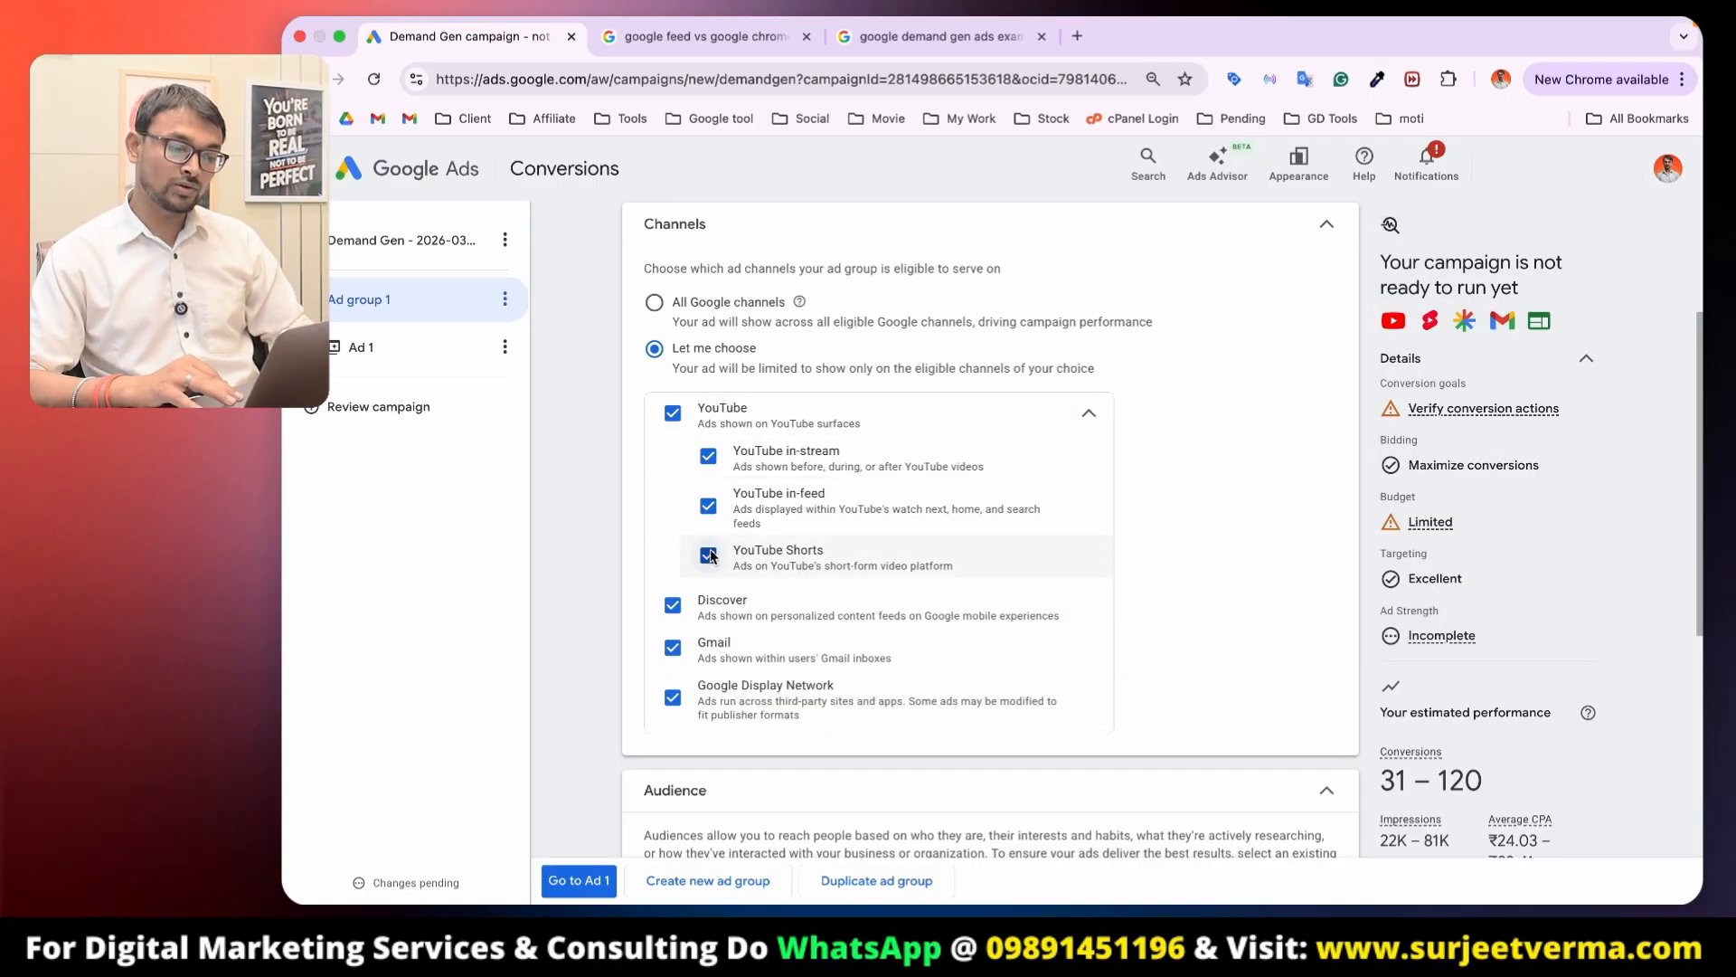
pyautogui.click(651, 308)
pyautogui.click(676, 383)
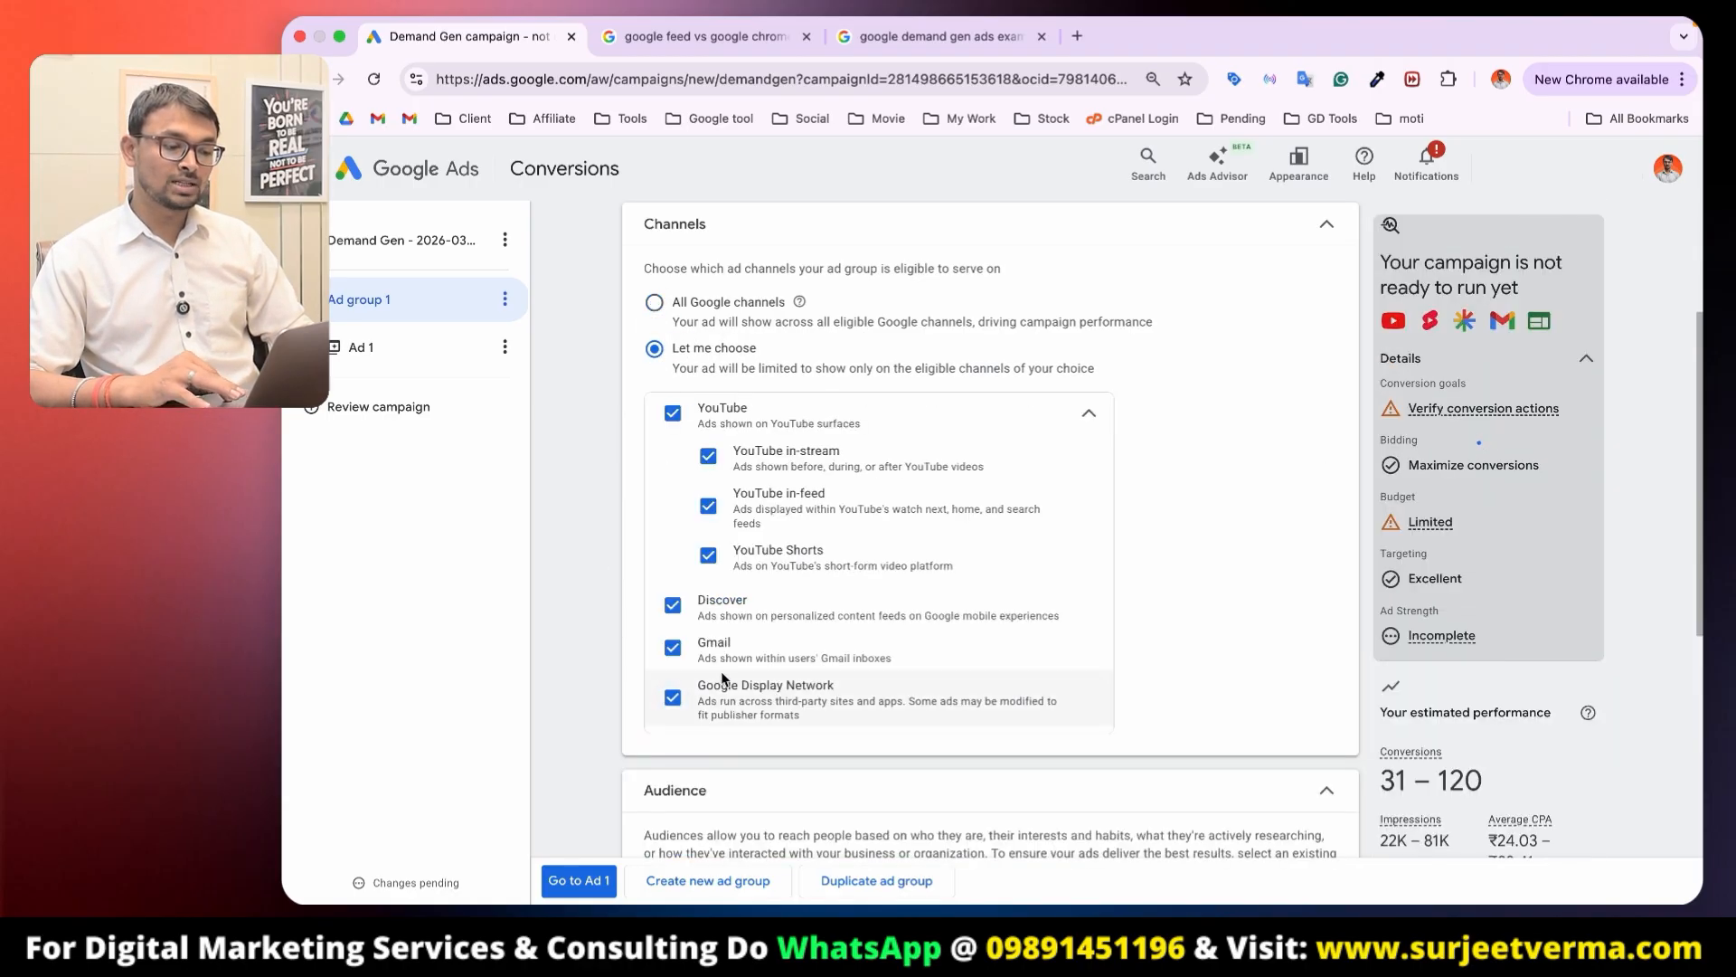
pyautogui.click(655, 303)
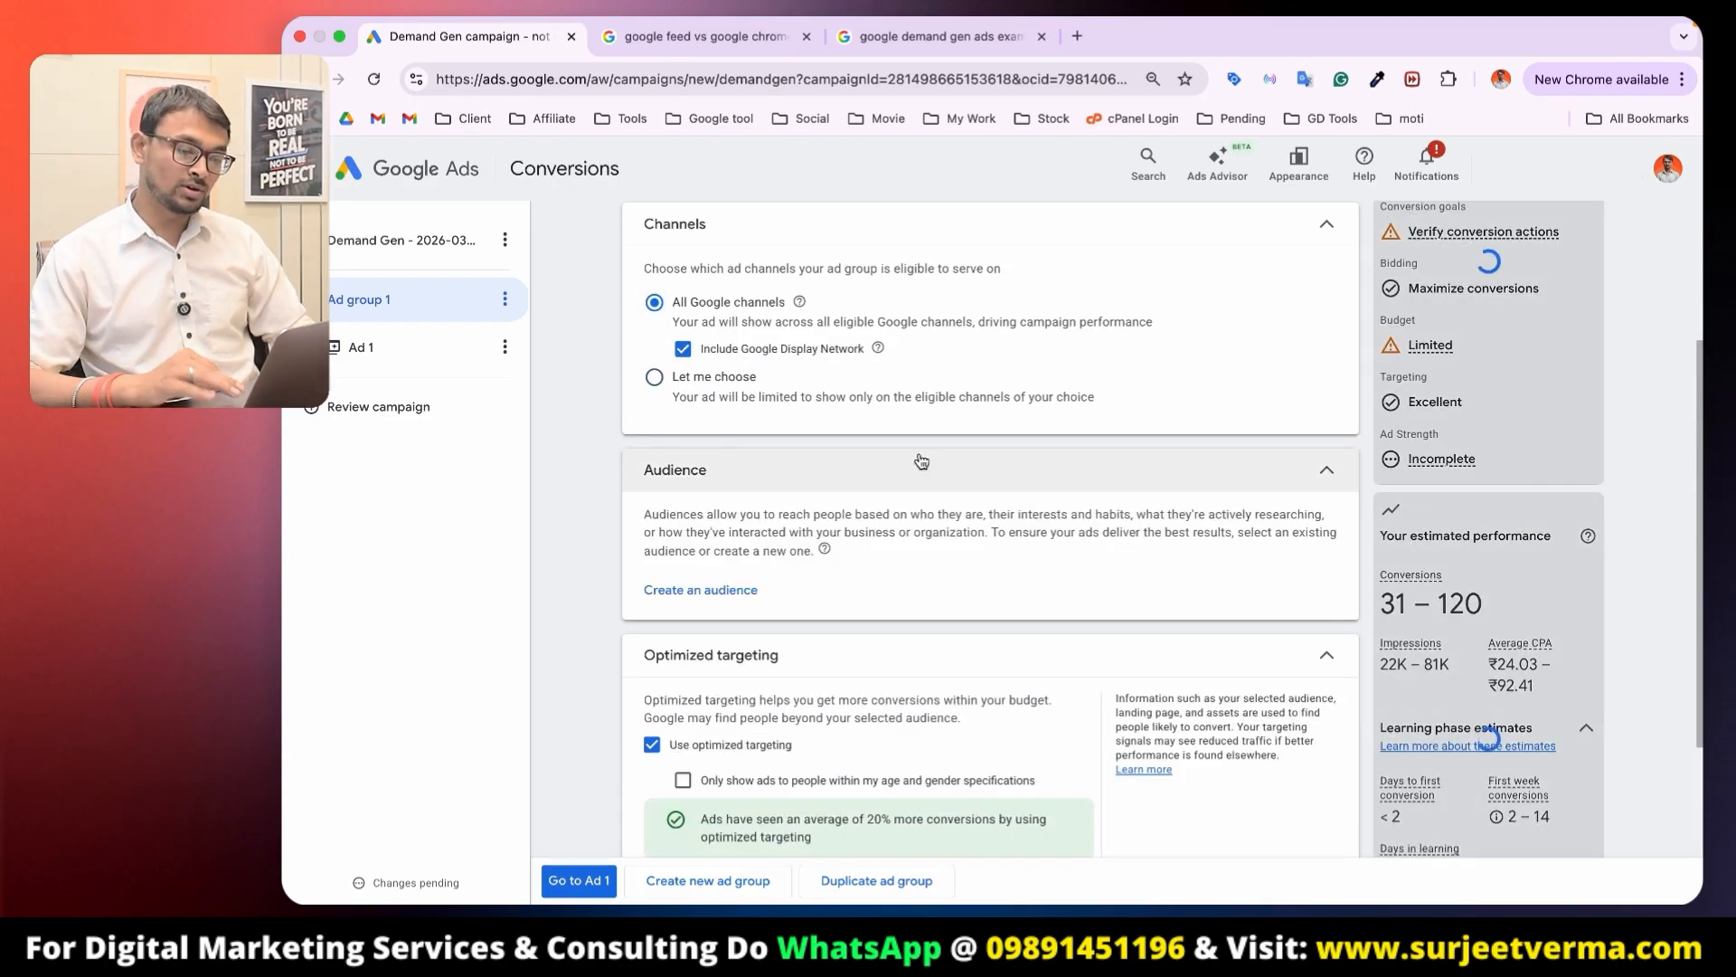
# Step: Create a new audience for the ad group and name it "kashmir"
pyautogui.scroll(-2, 921, 461)
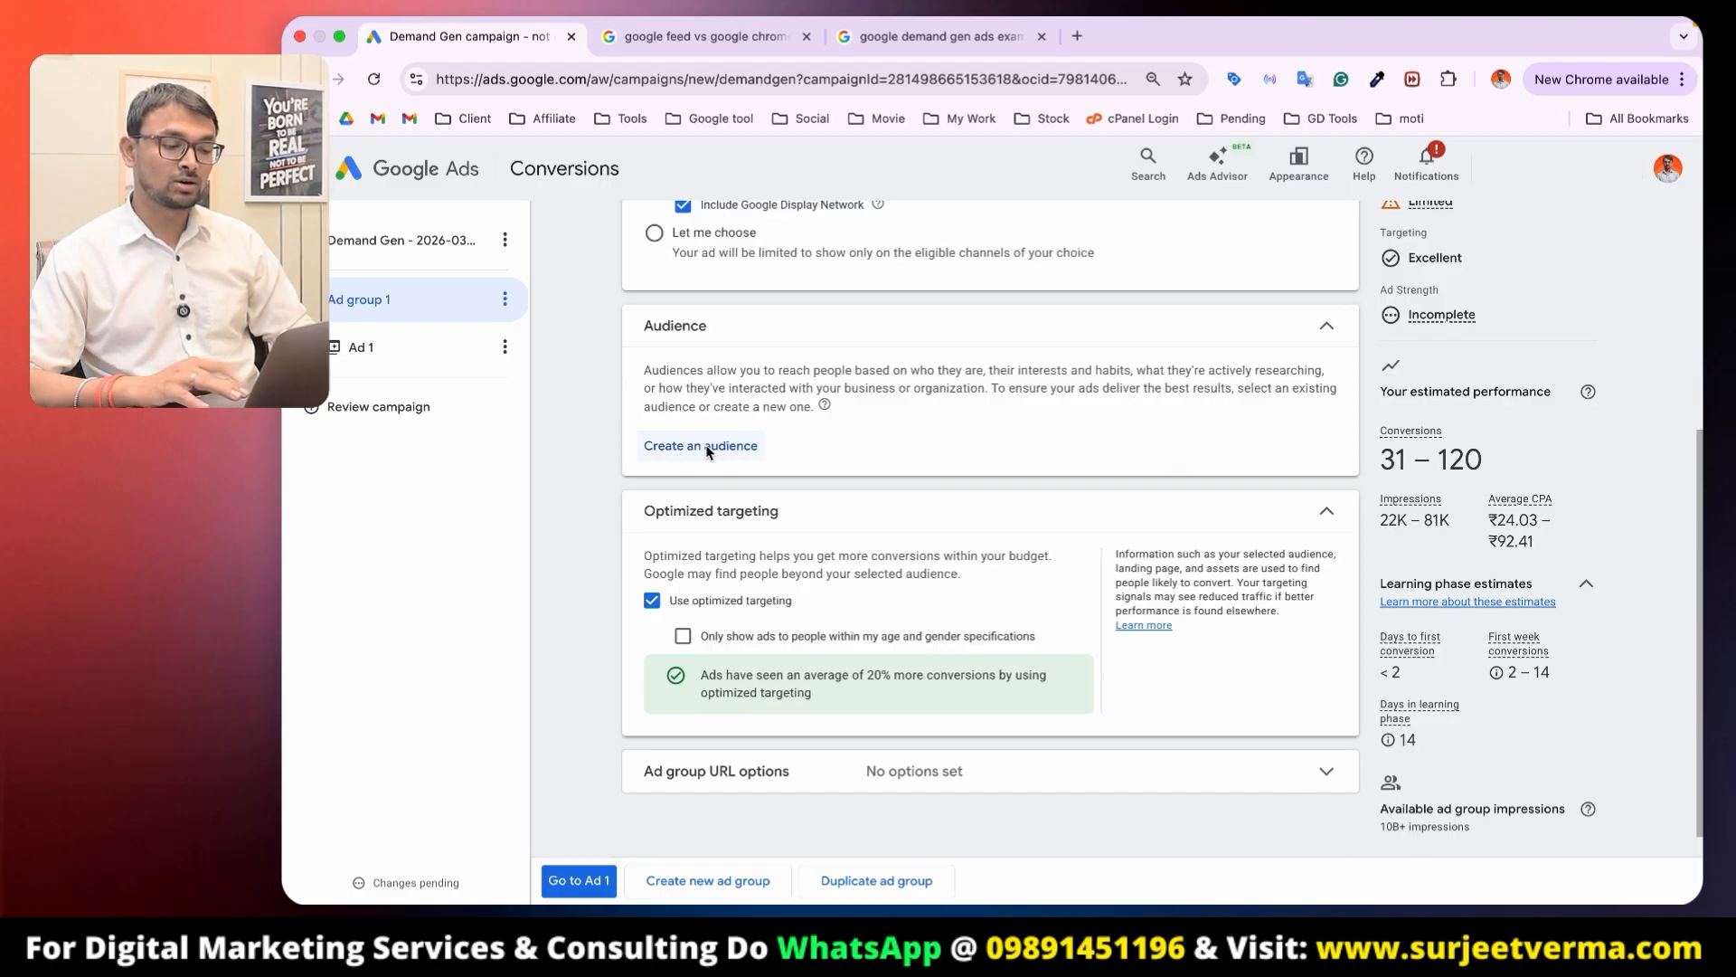
pyautogui.click(708, 448)
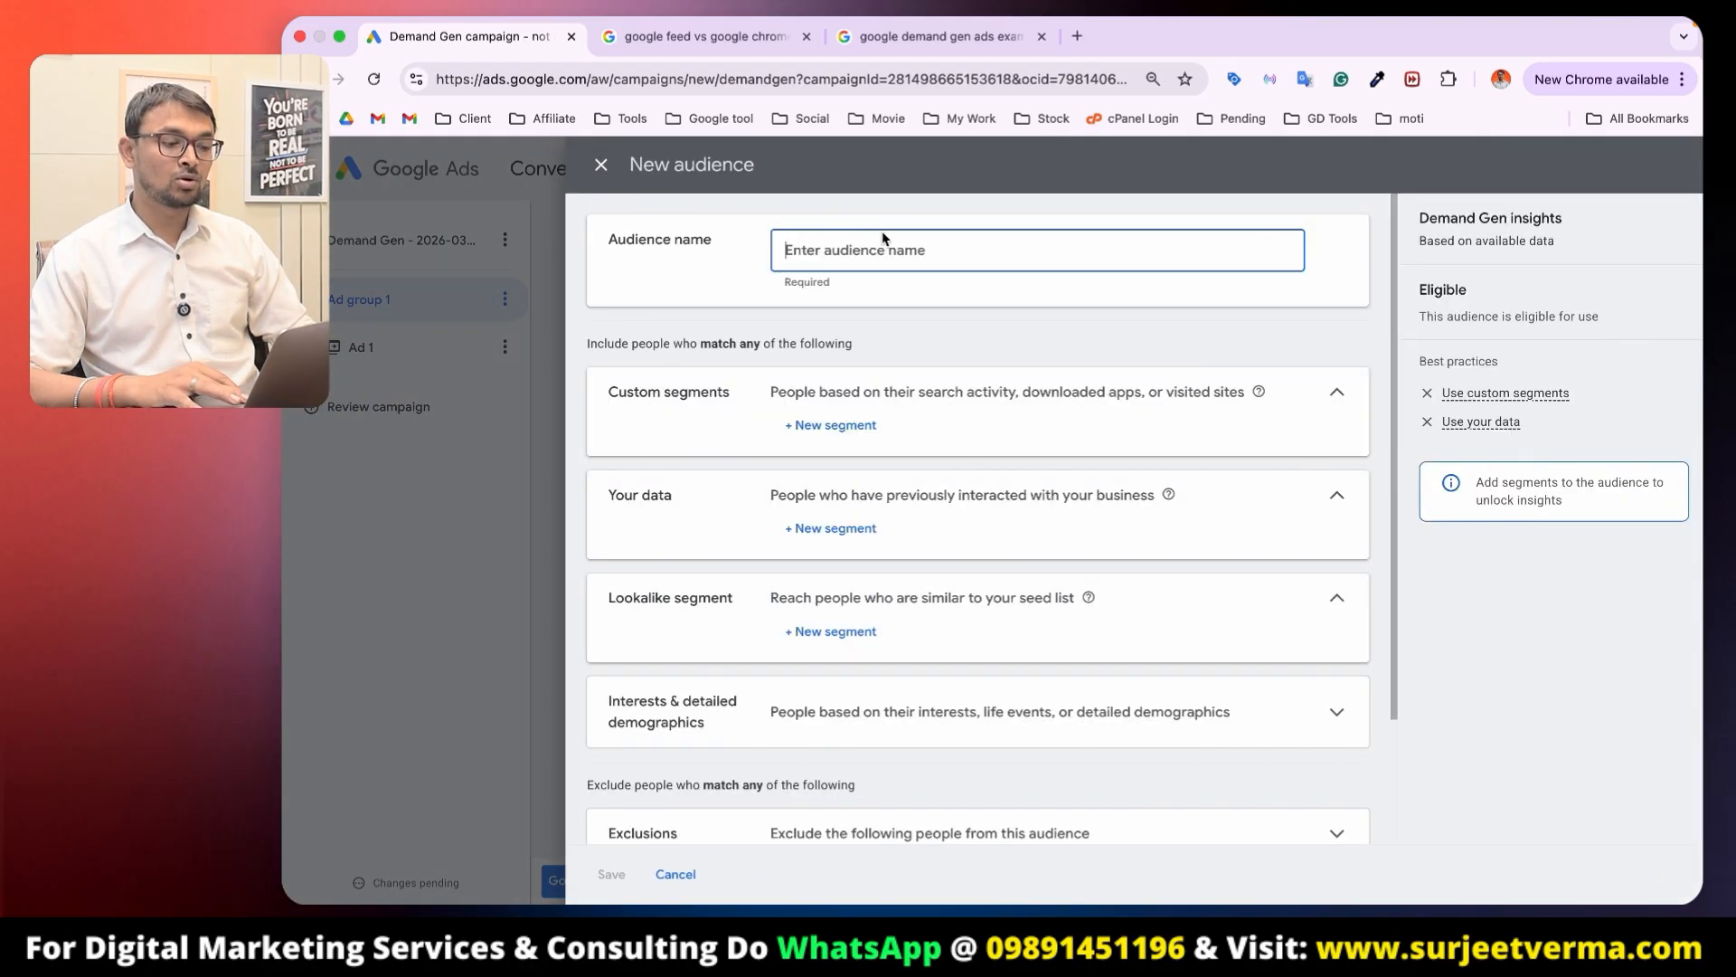
pyautogui.write('ka')
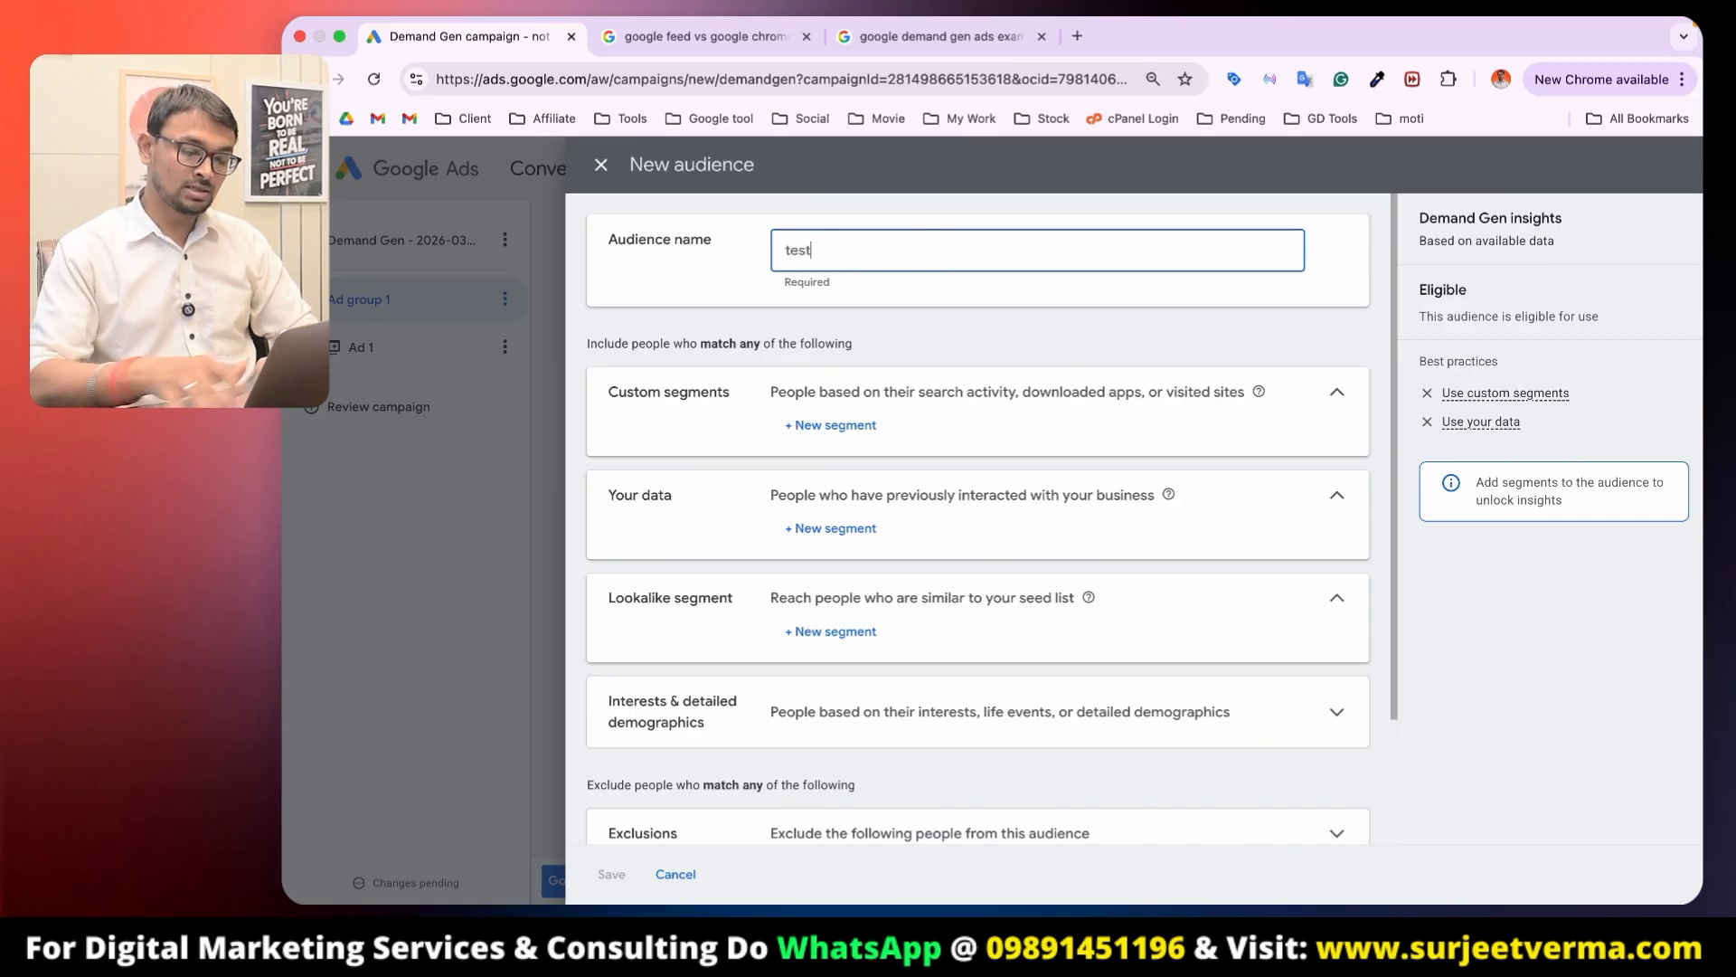
pyautogui.write('shmir')
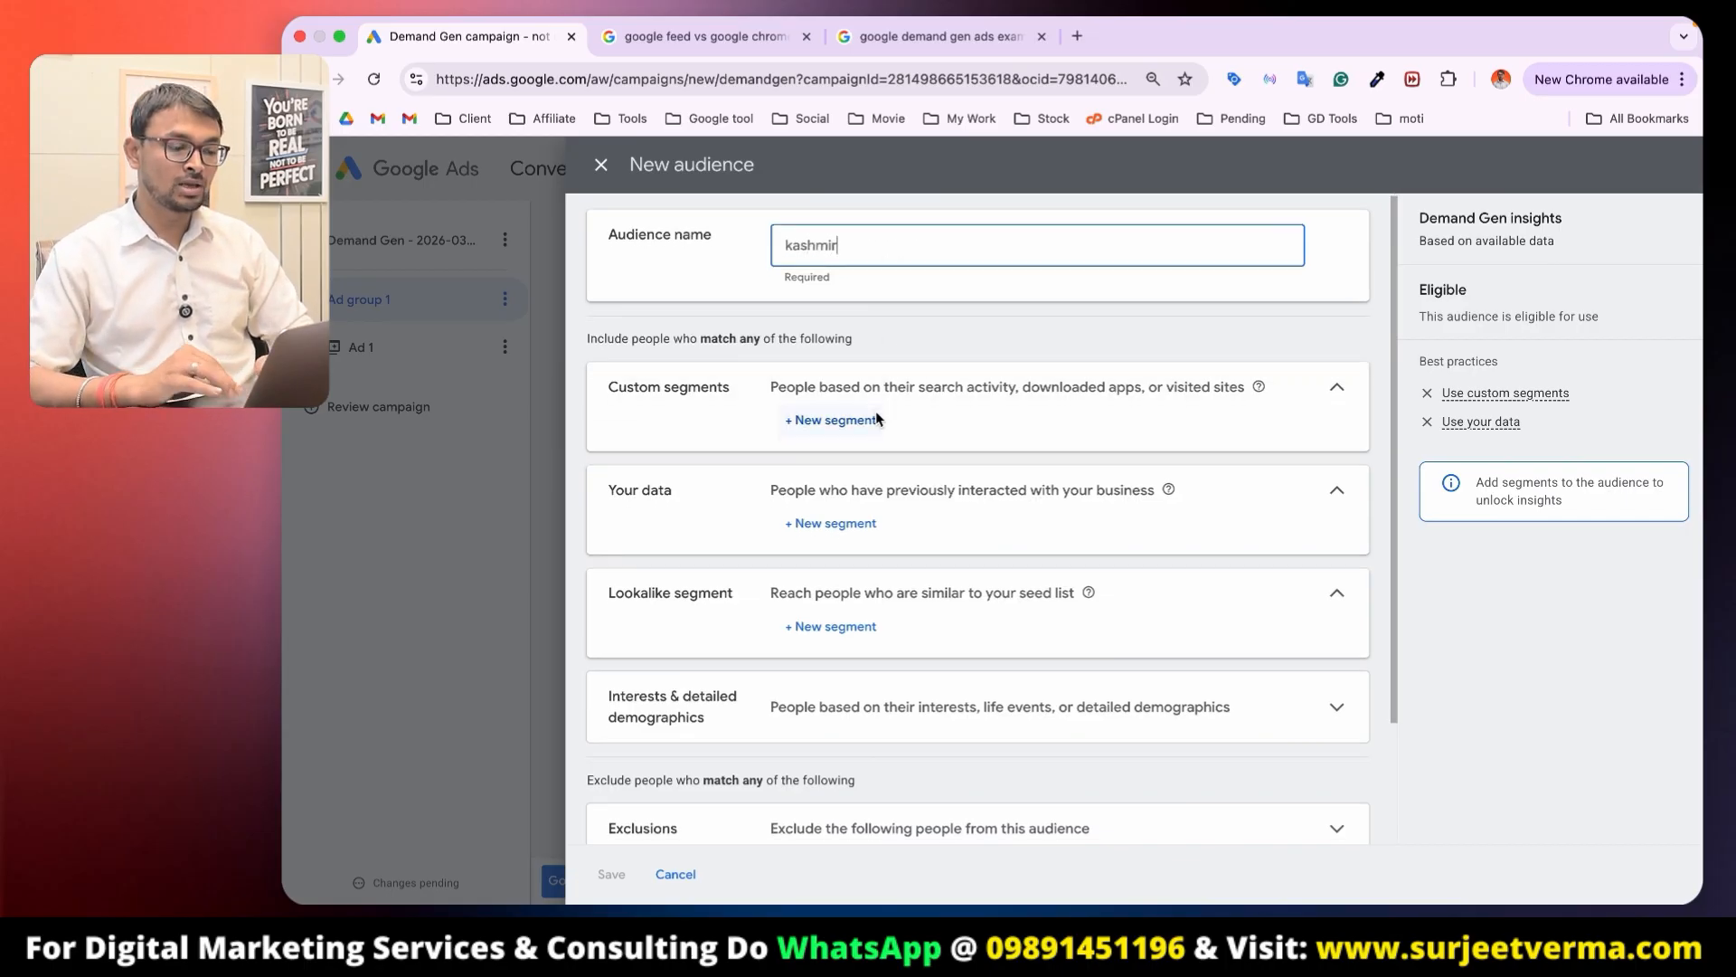
# Step: Start a custom segment of people who searched on Google, and add the search term "kashmir tour package"
pyautogui.scroll(-1, 871, 410)
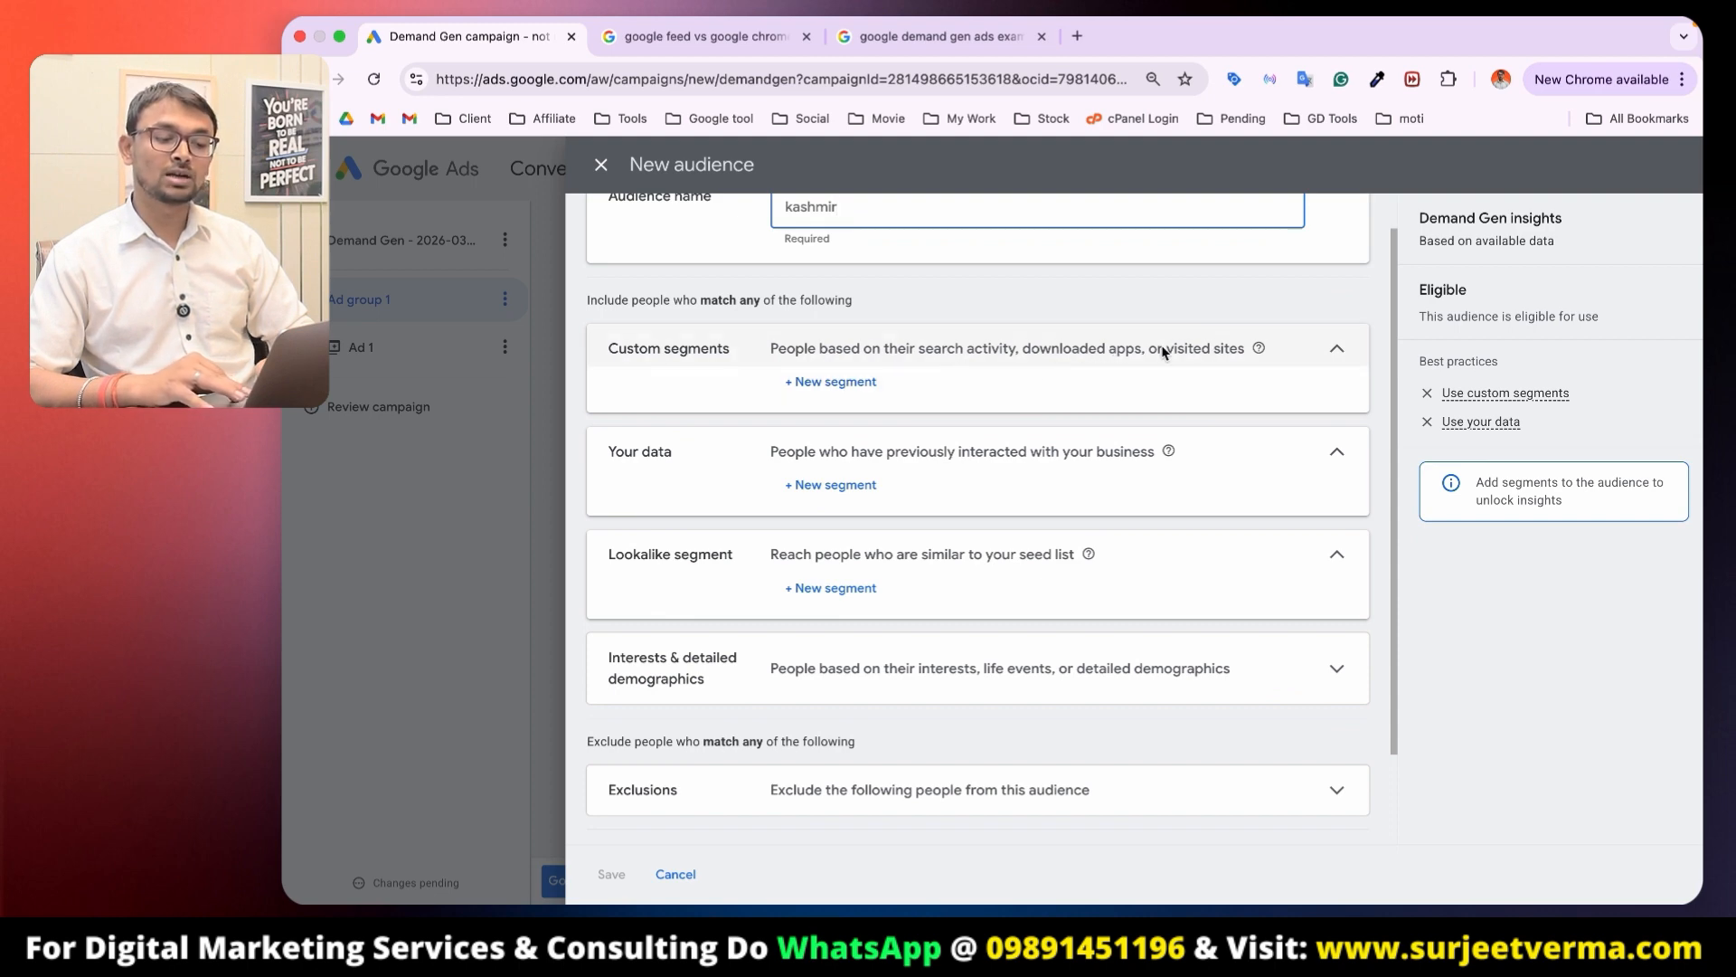
pyautogui.click(836, 381)
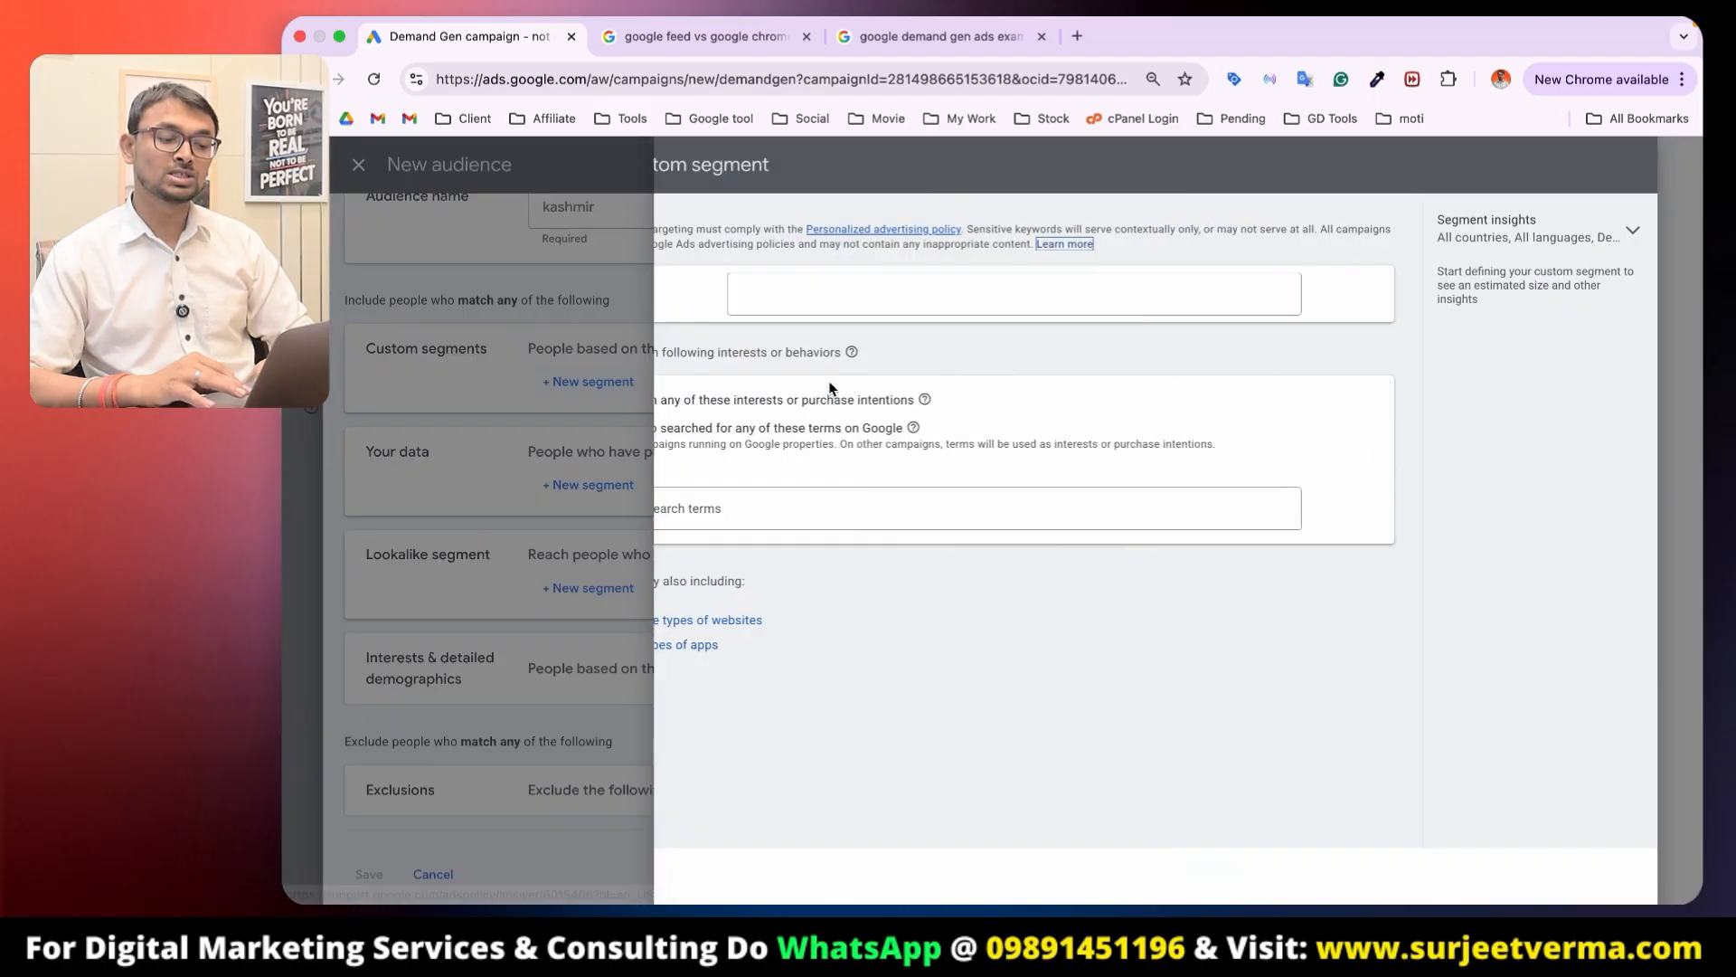
pyautogui.click(718, 514)
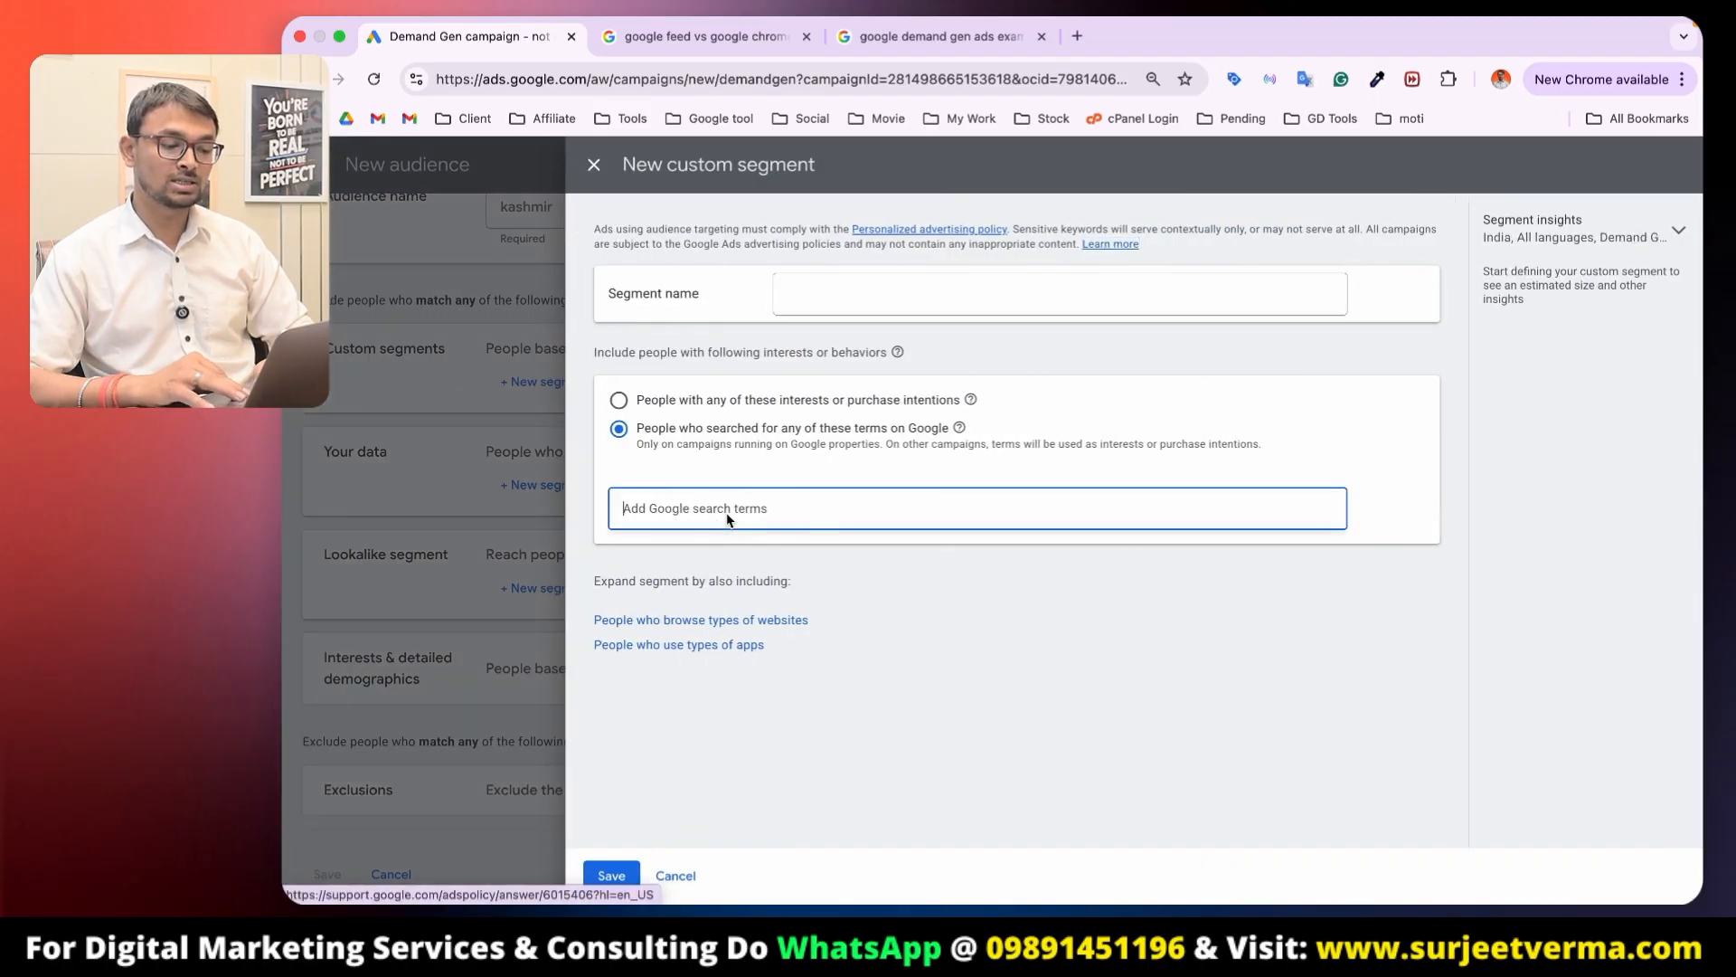
pyautogui.click(718, 400)
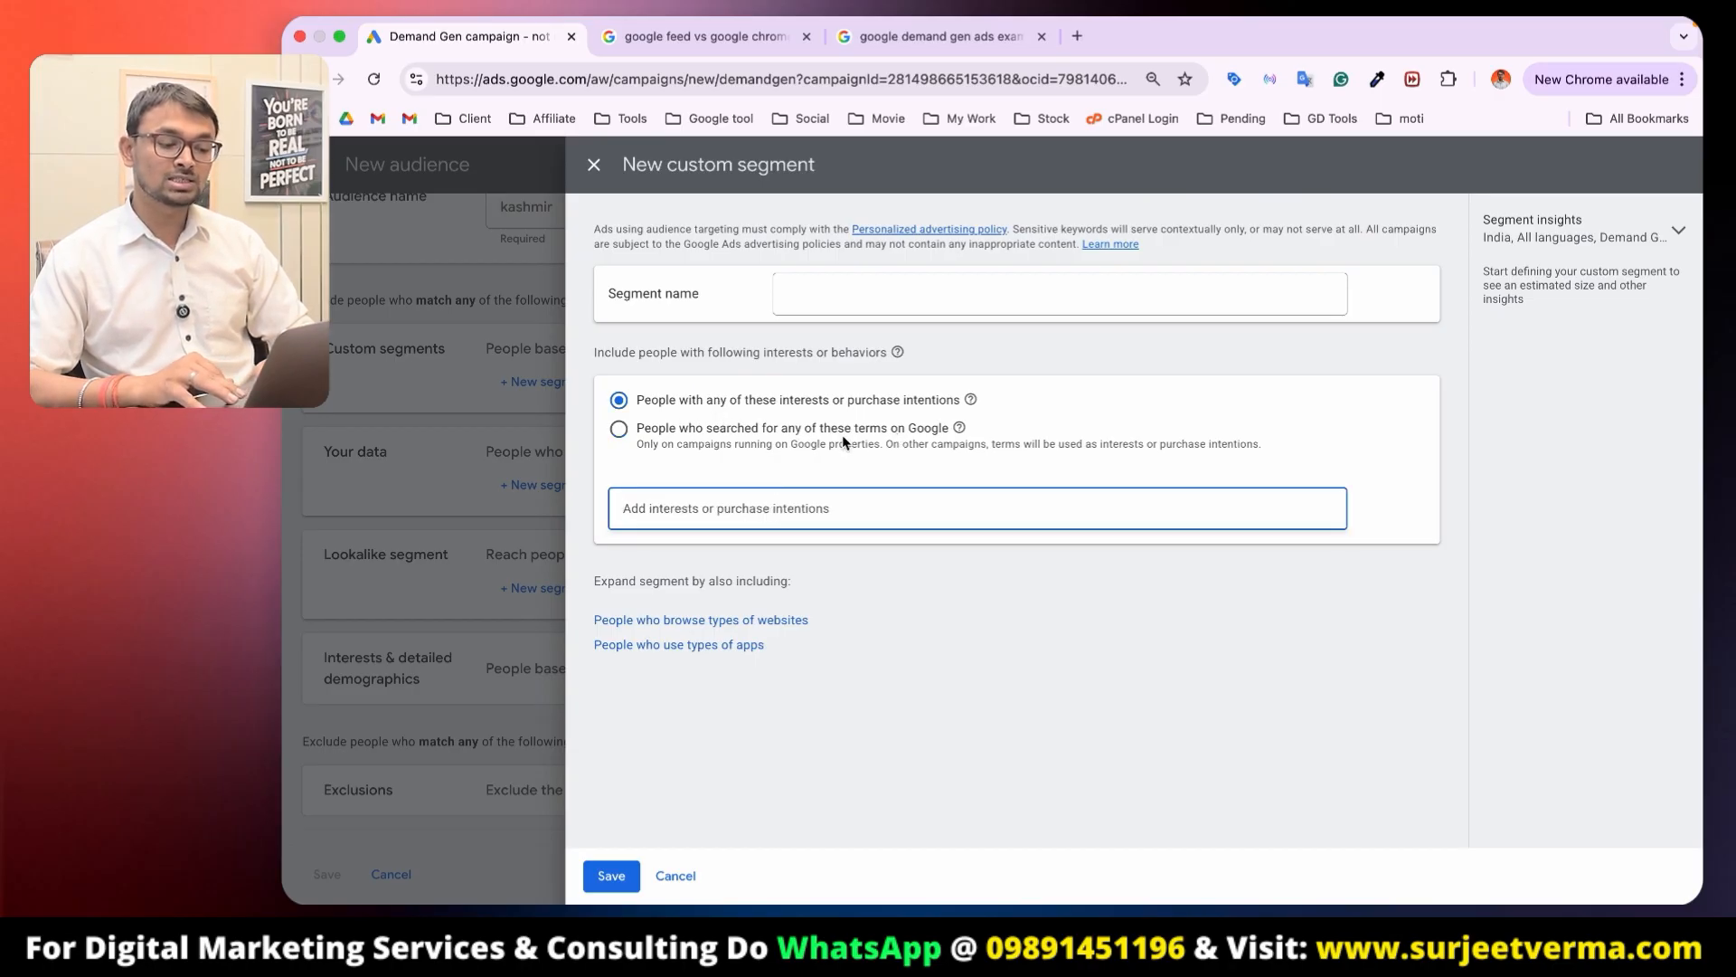
pyautogui.click(687, 435)
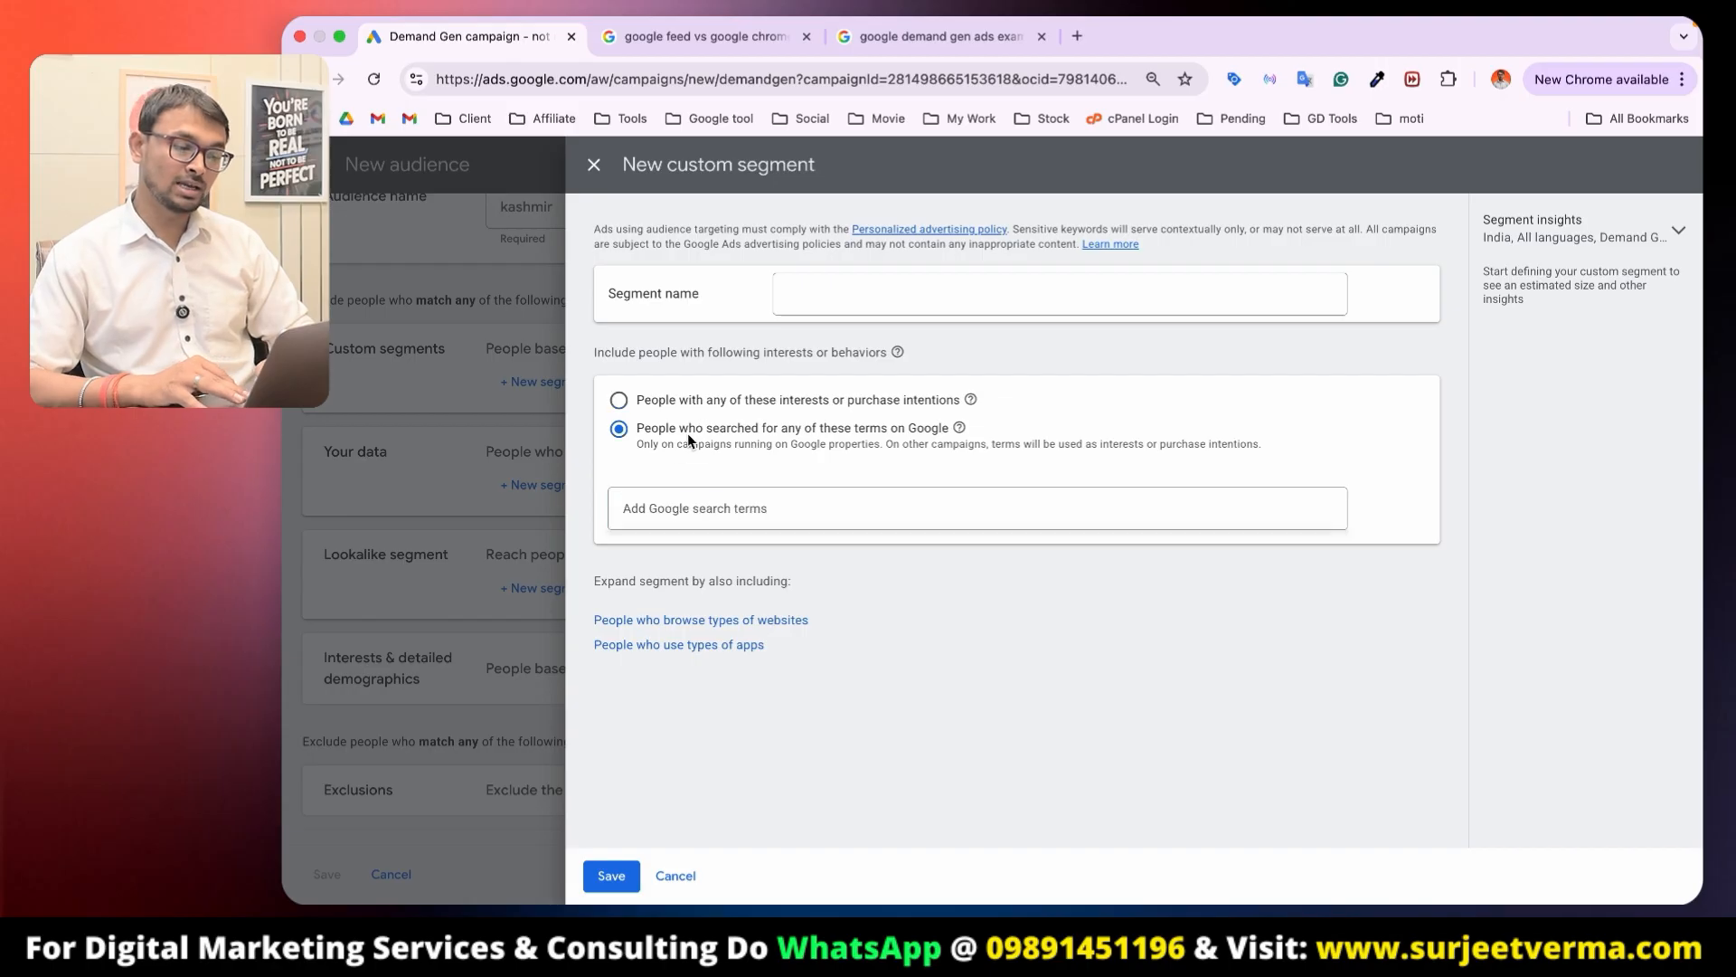
pyautogui.click(698, 511)
pyautogui.write('kashmir')
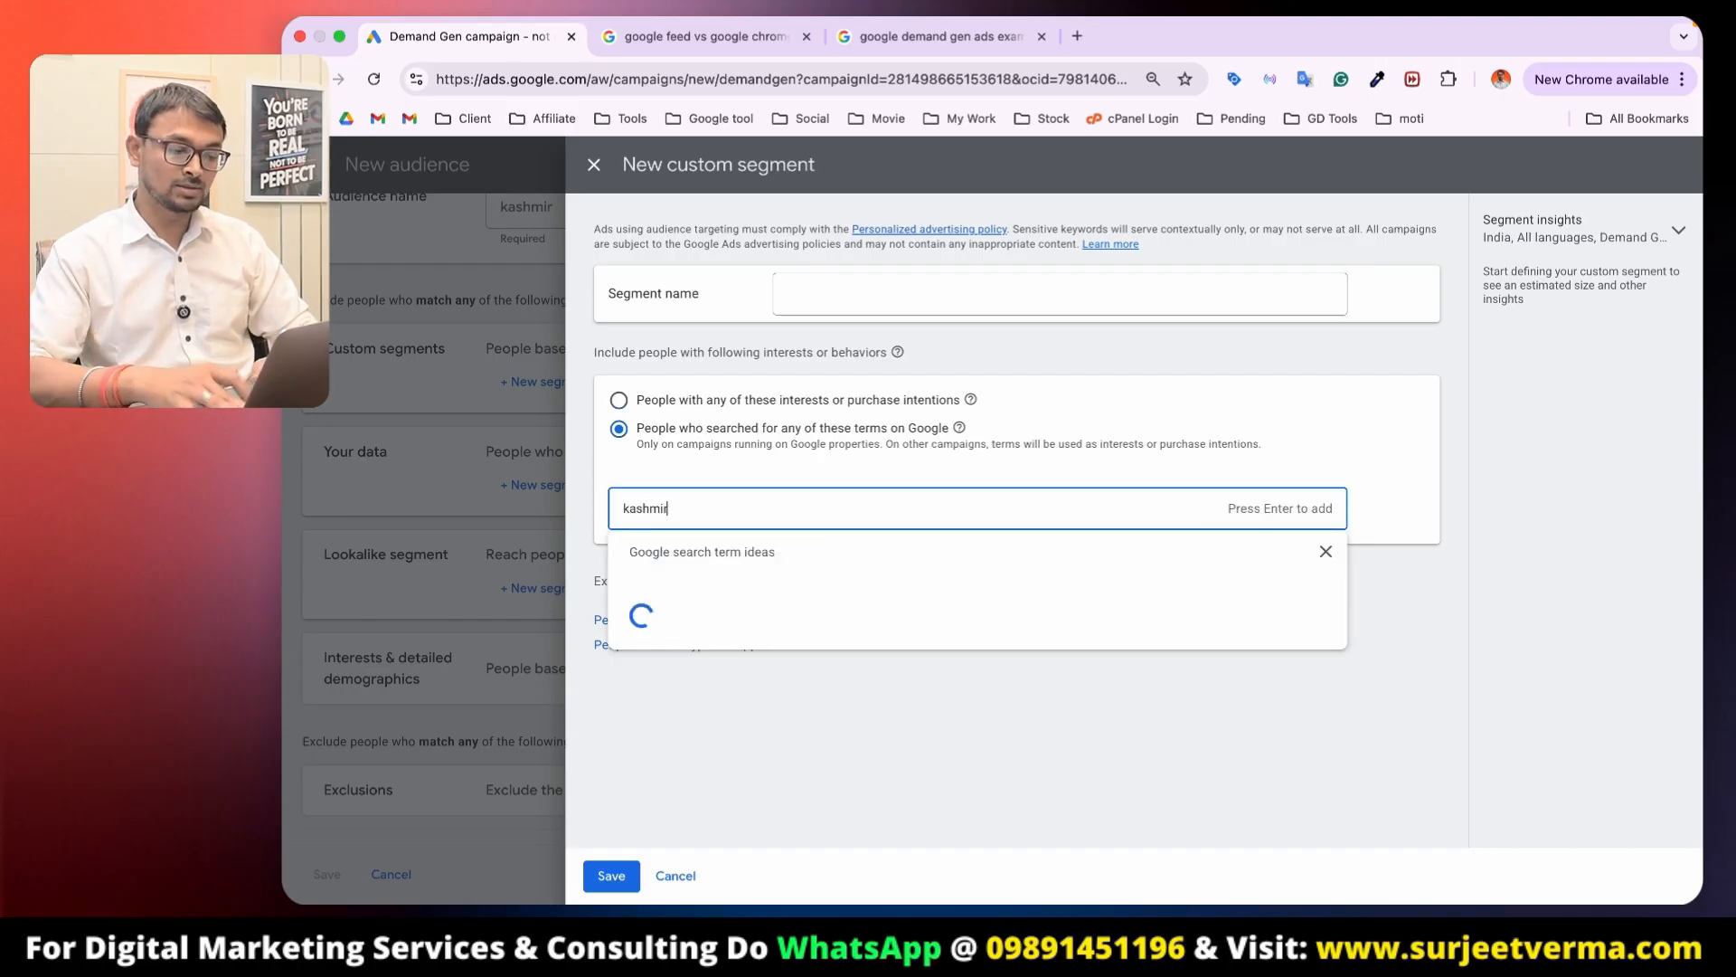
pyautogui.write(' t')
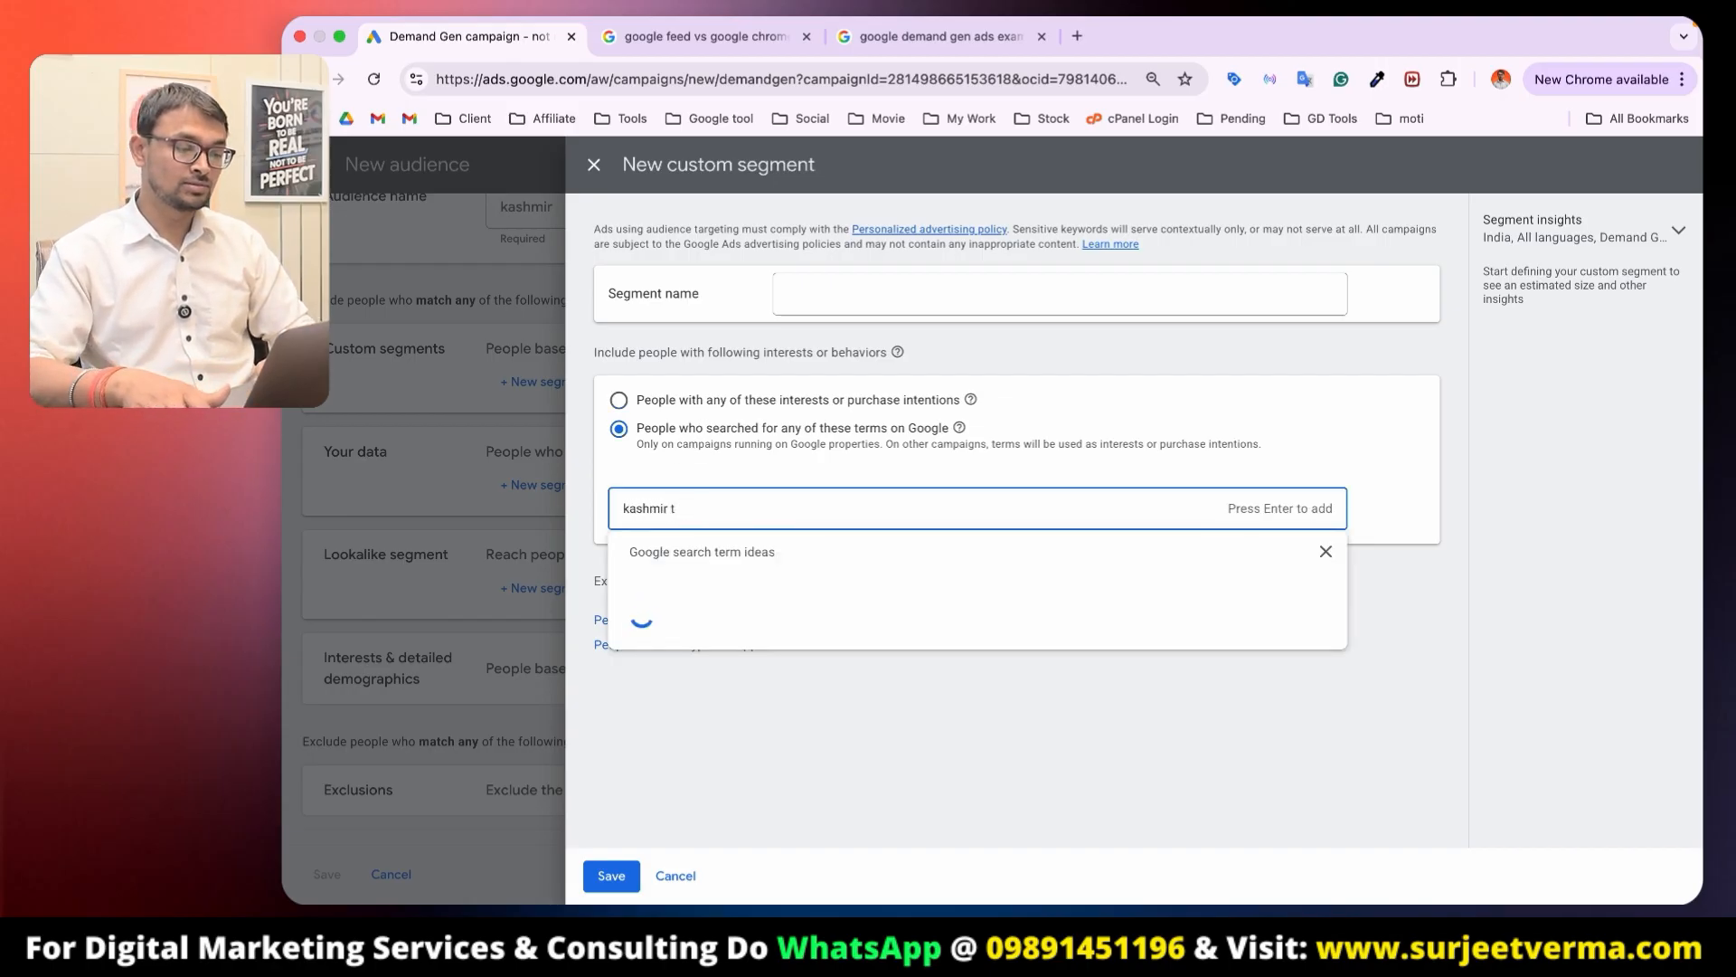
pyautogui.write('our package')
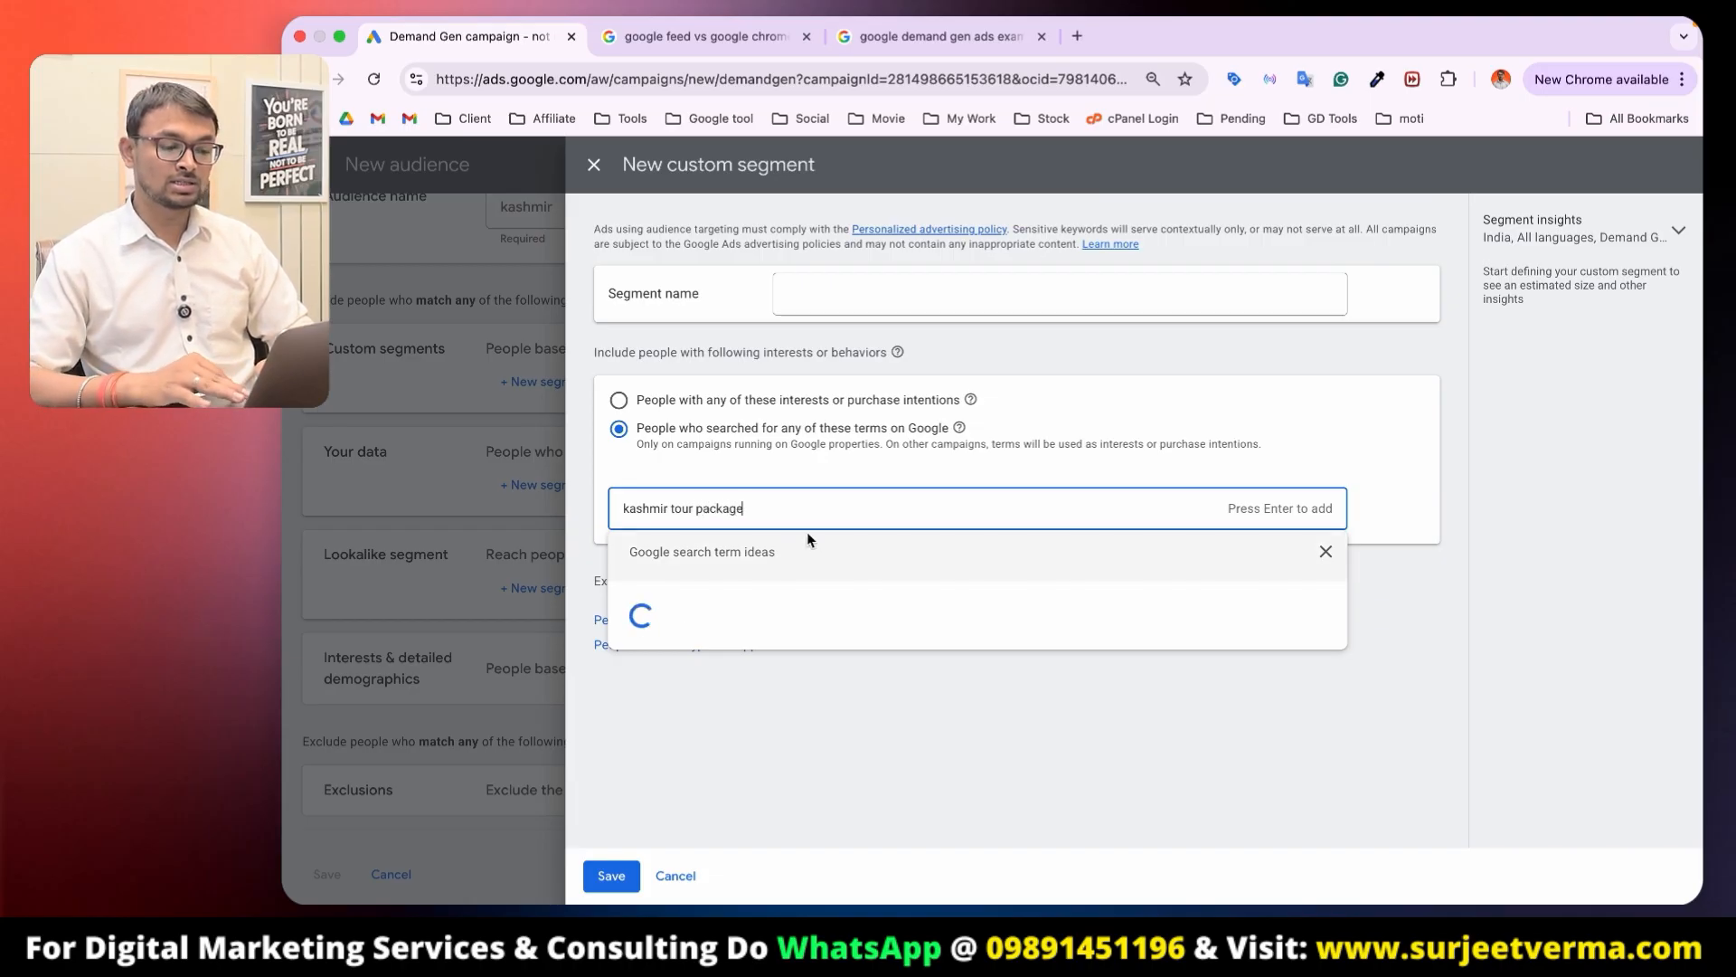
pyautogui.press('Return')
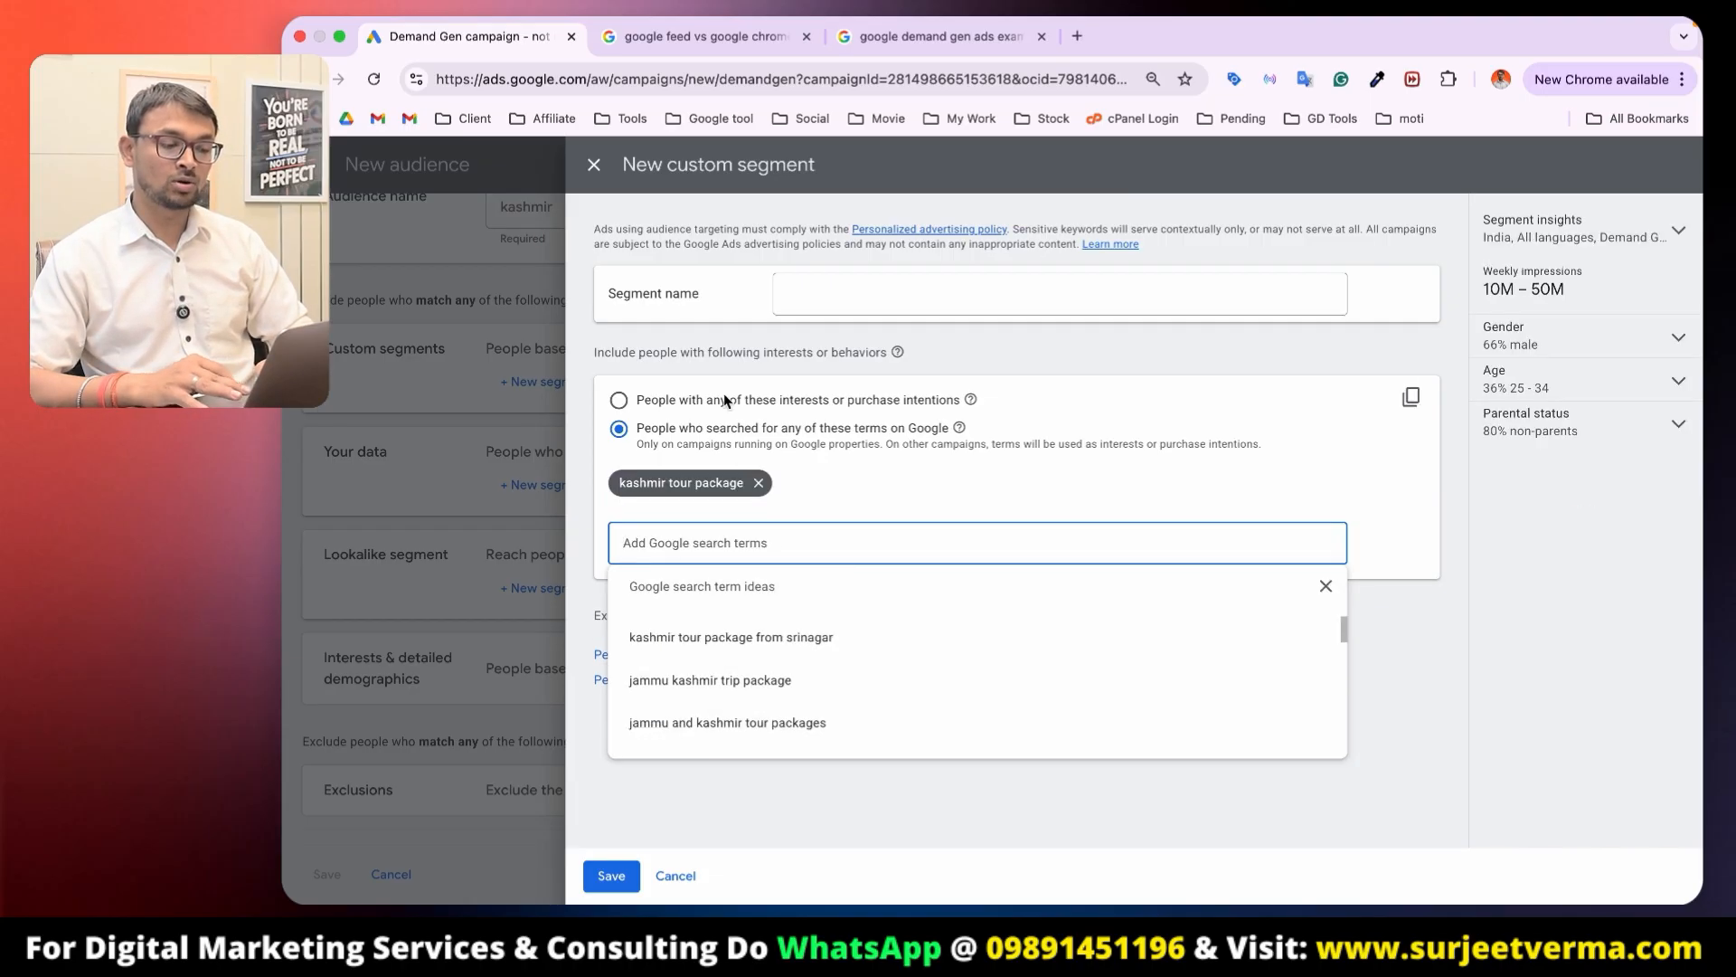
# Step: Try basing the custom segment on interests or purchase intentions, expand it with similar websites and apps, and cancel it
pyautogui.click(620, 400)
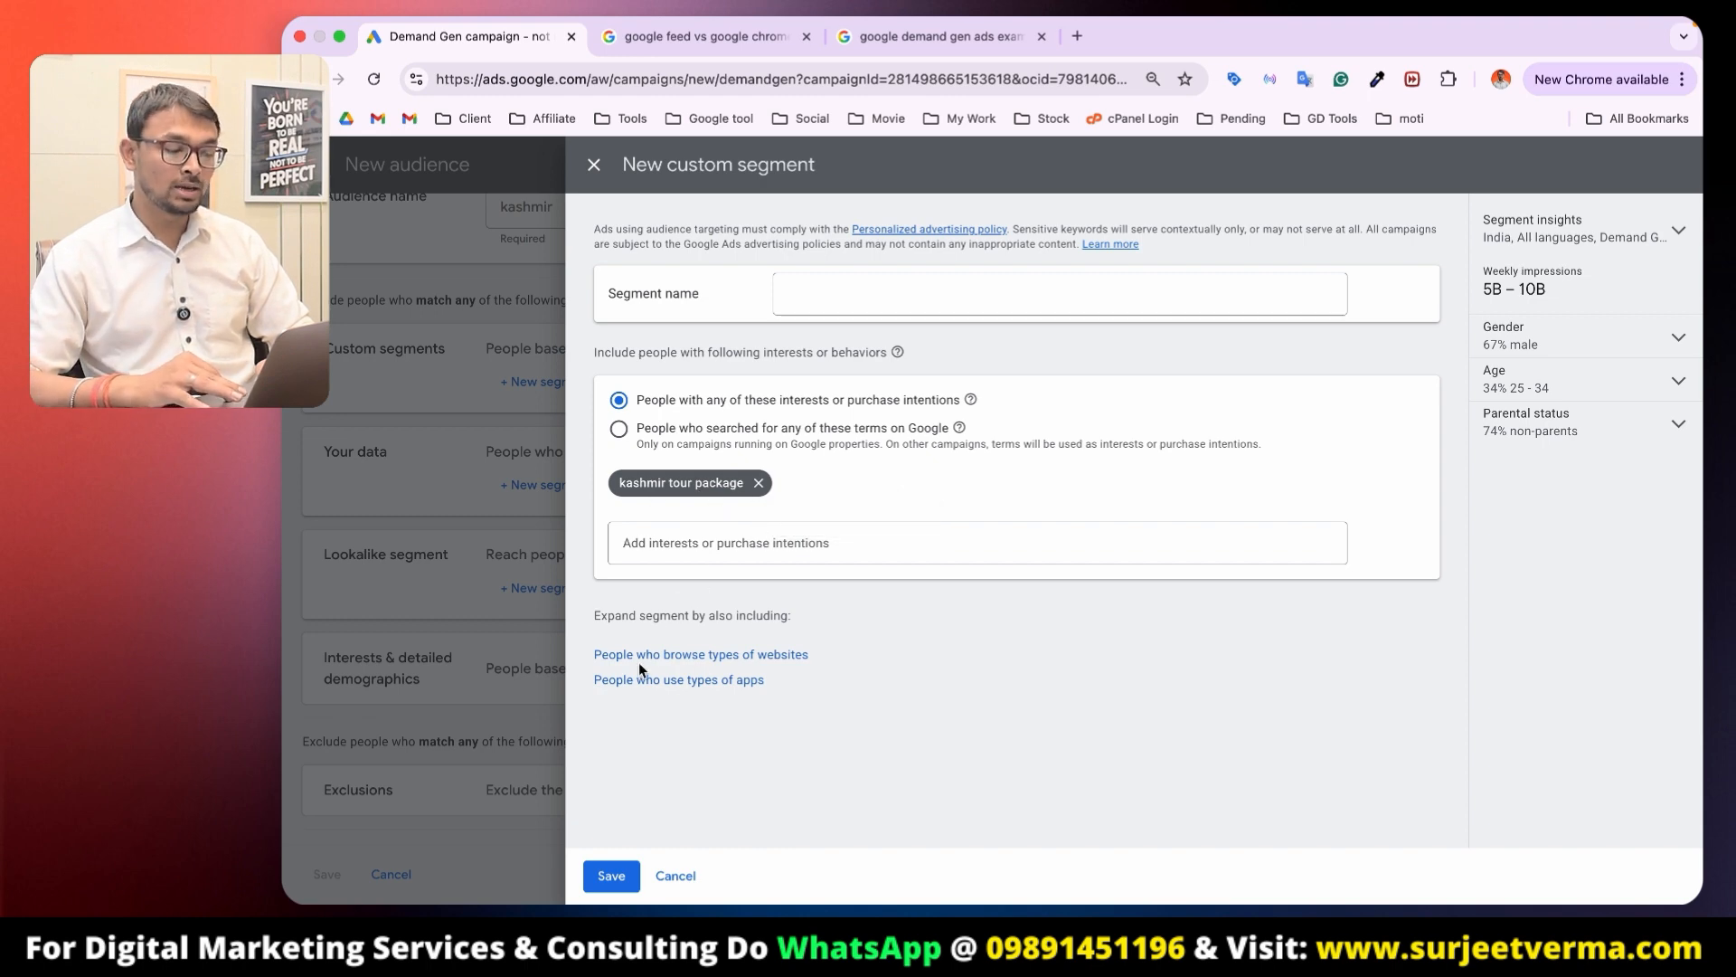
pyautogui.click(730, 656)
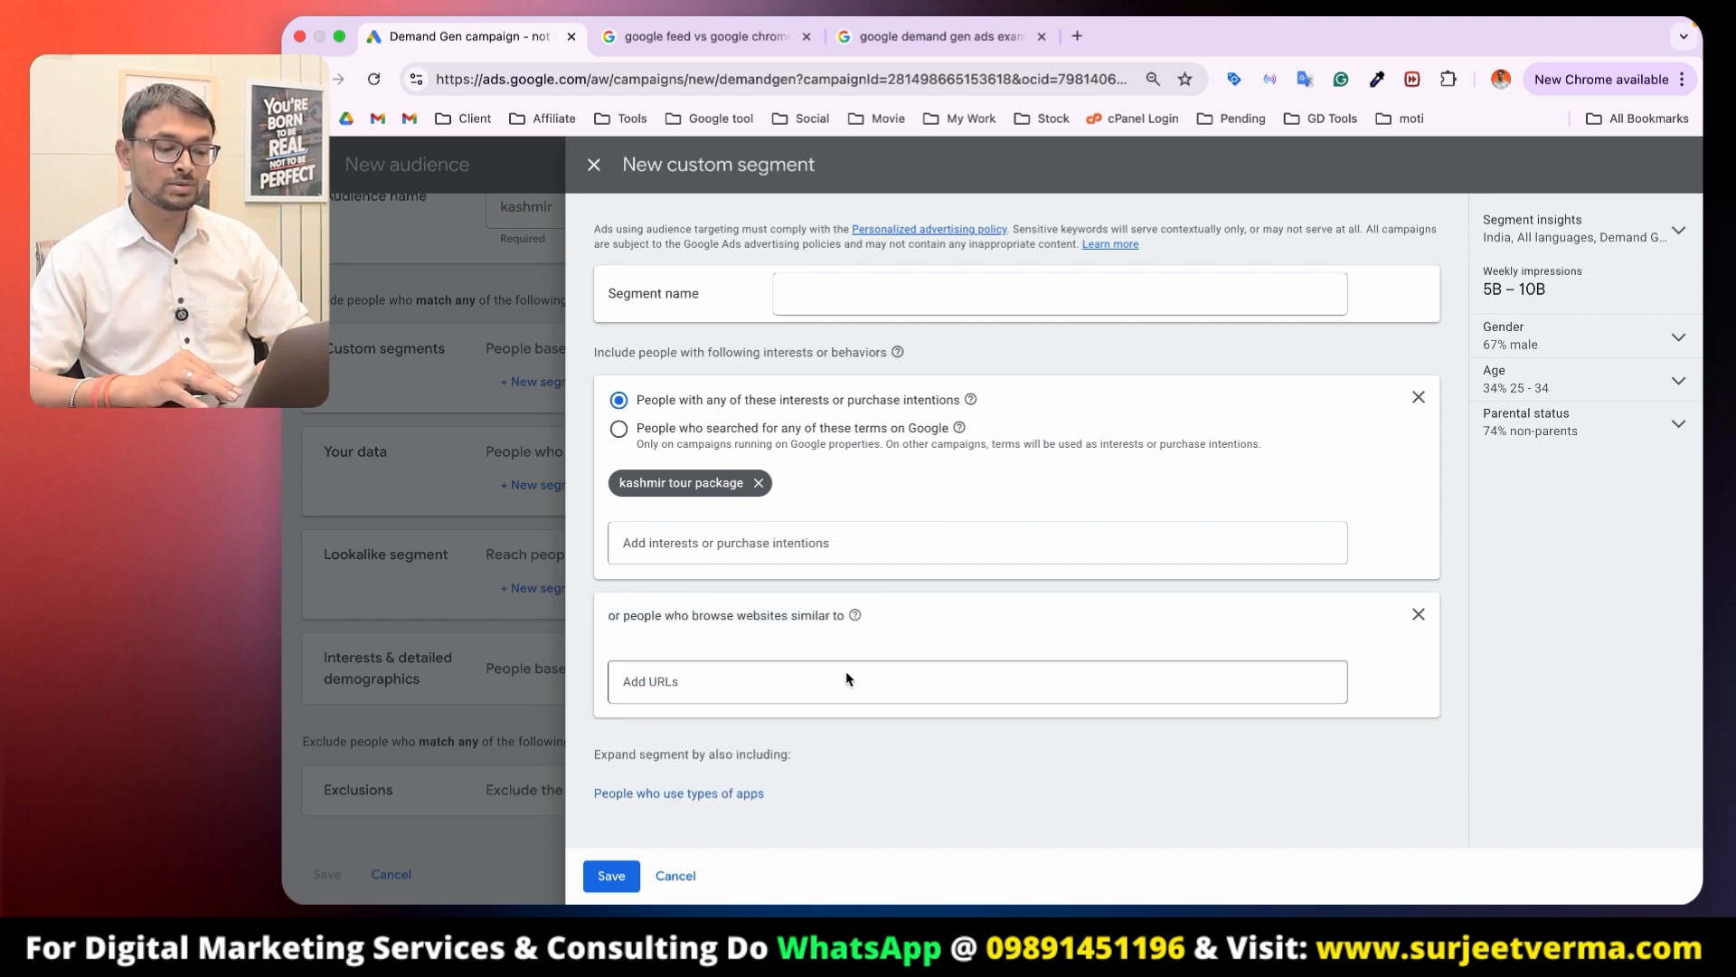
pyautogui.click(768, 681)
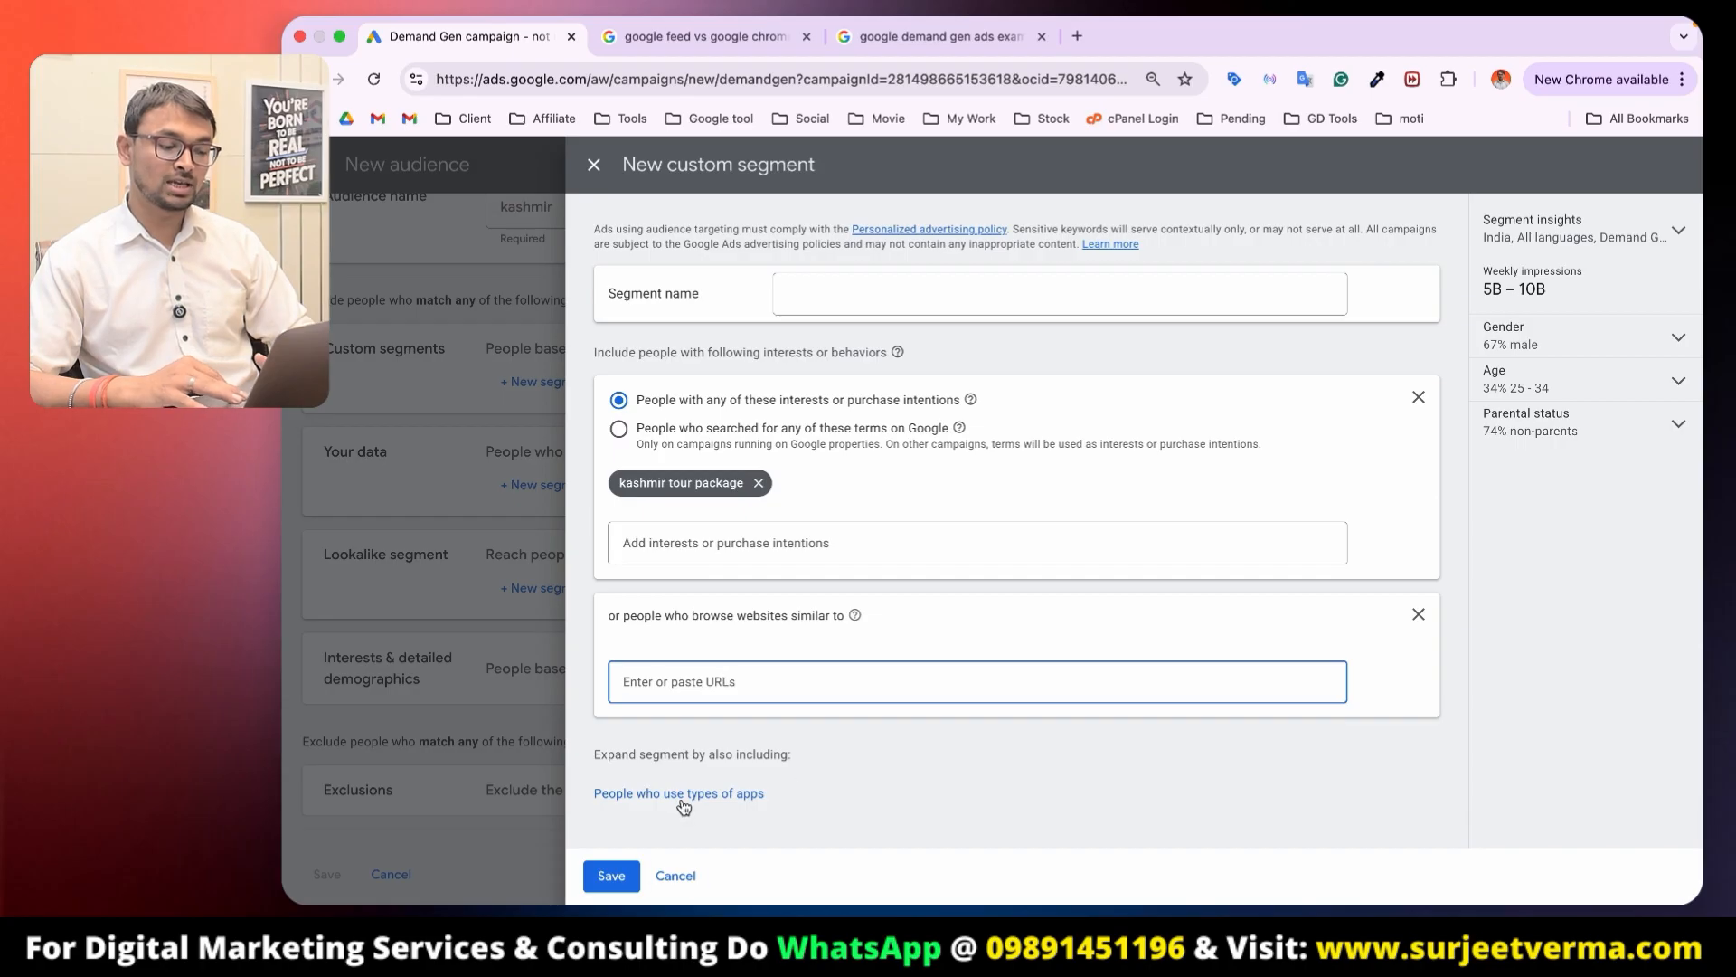
pyautogui.click(715, 802)
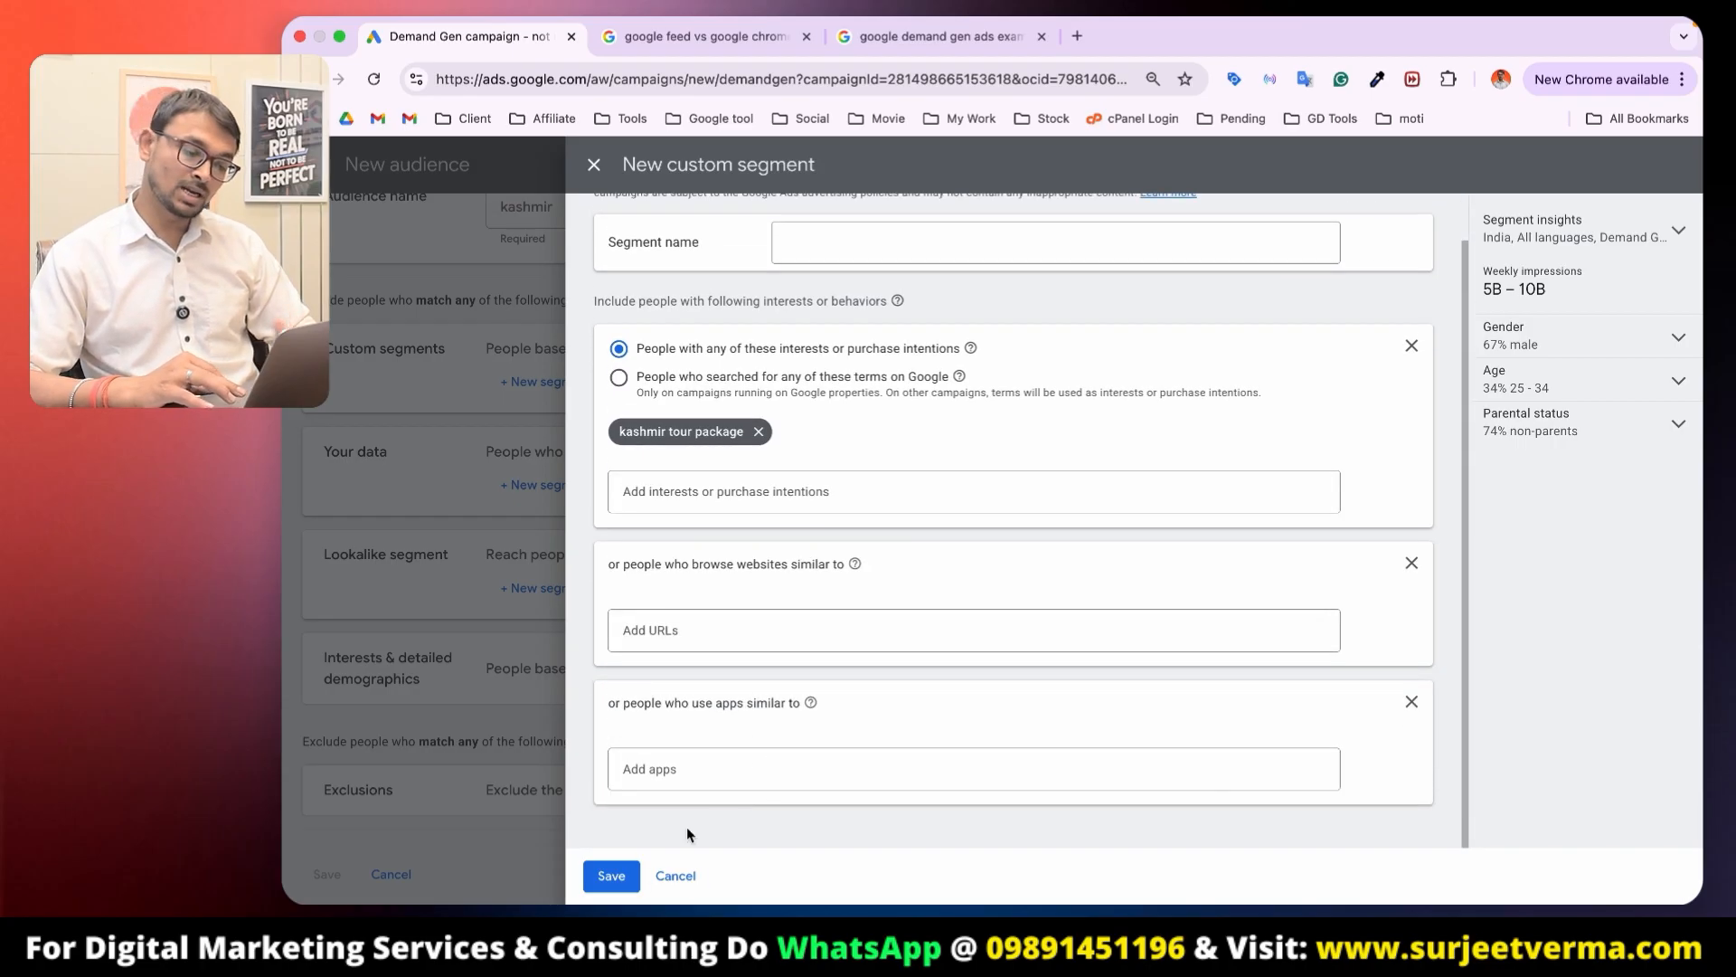
pyautogui.click(676, 876)
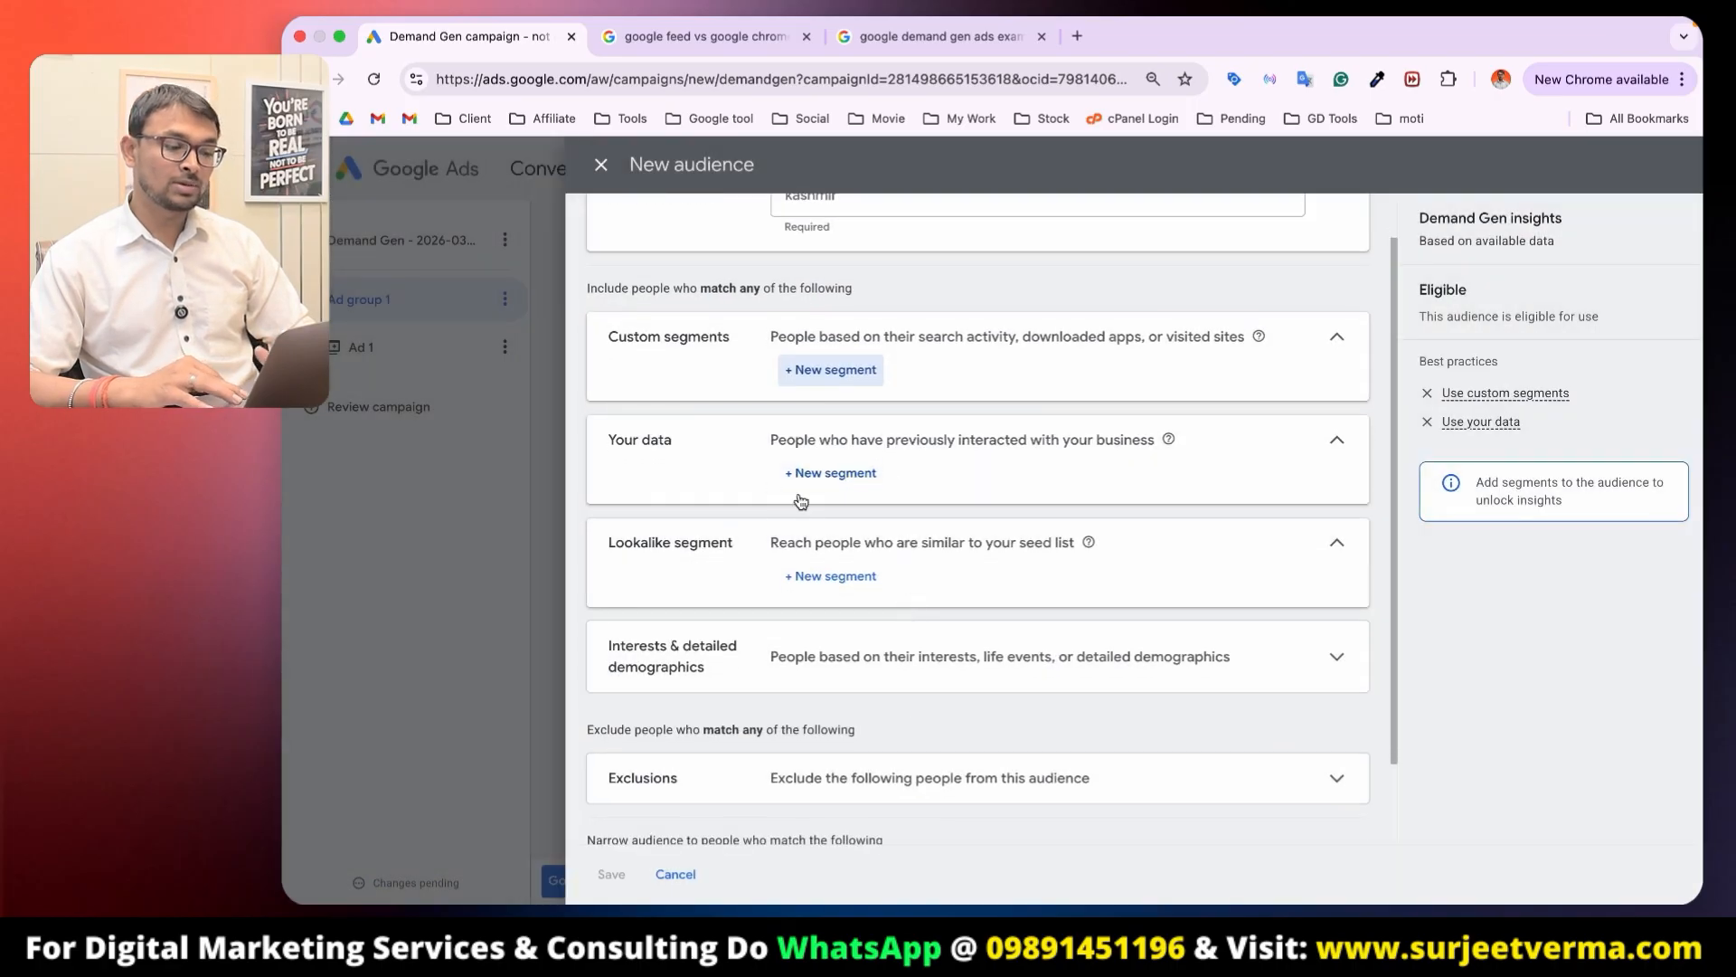
# Step: Look at the segment types available for a new segment under Your data, and close them without choosing one
pyautogui.click(844, 479)
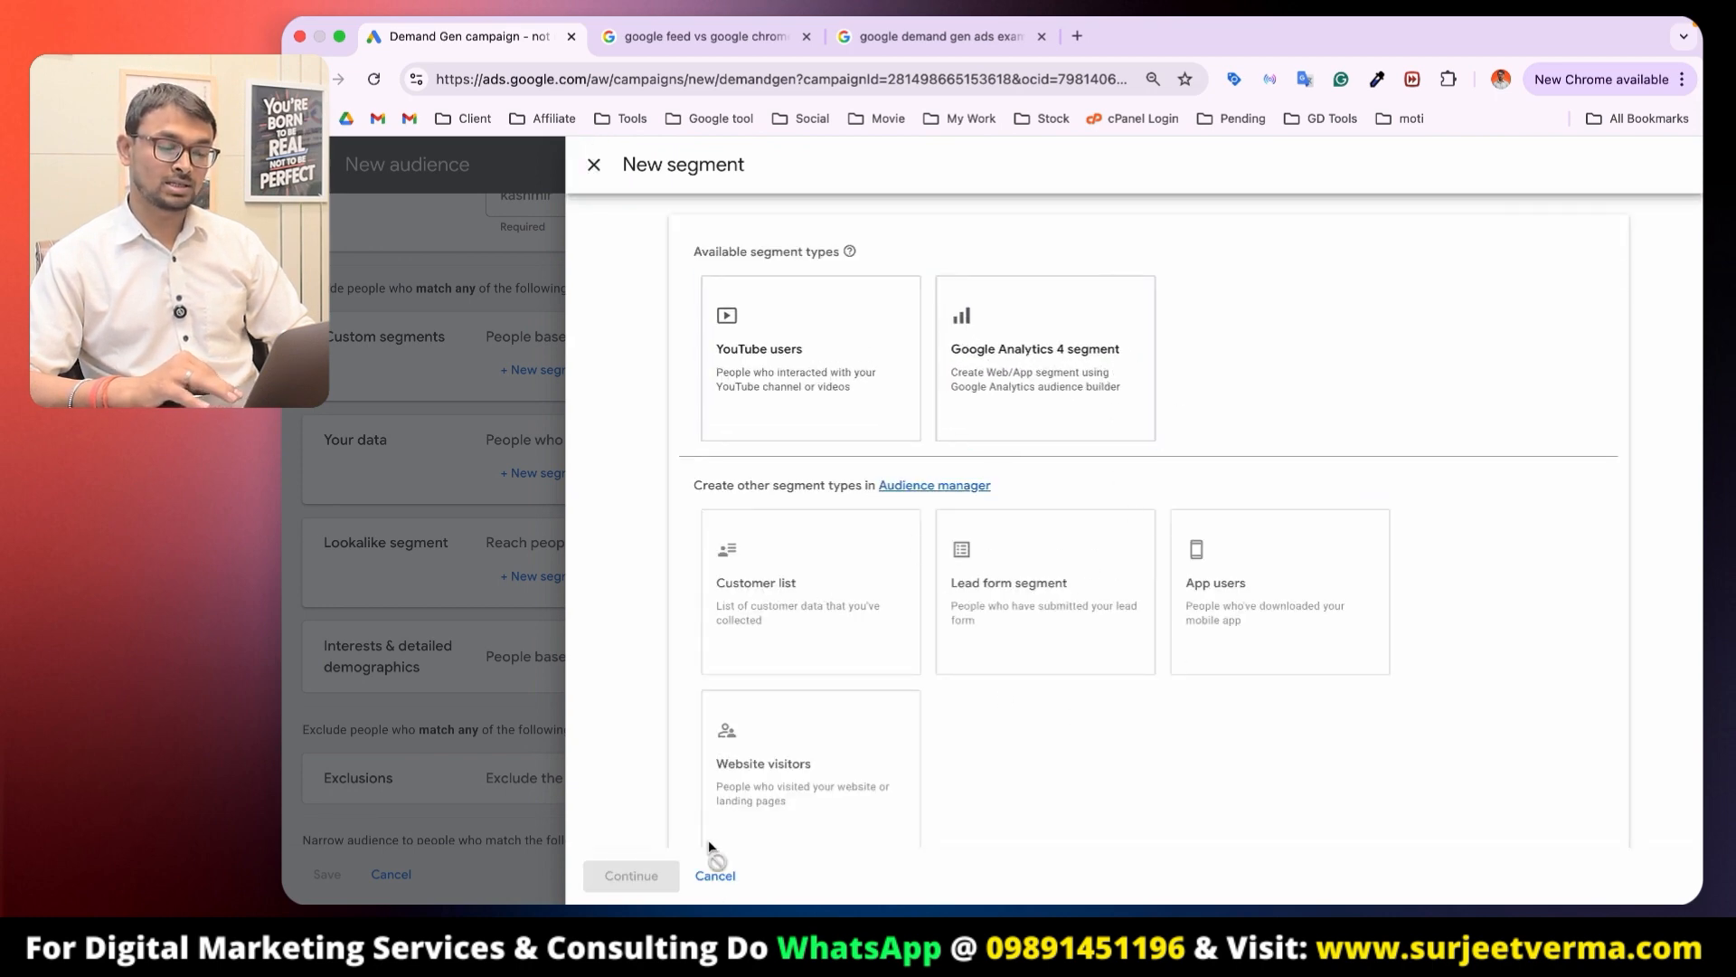
pyautogui.click(713, 878)
# Step: Browse the in-market segments under Interests & detailed demographics down to Travel, and view the audience's demographic options
pyautogui.scroll(-2, 762, 637)
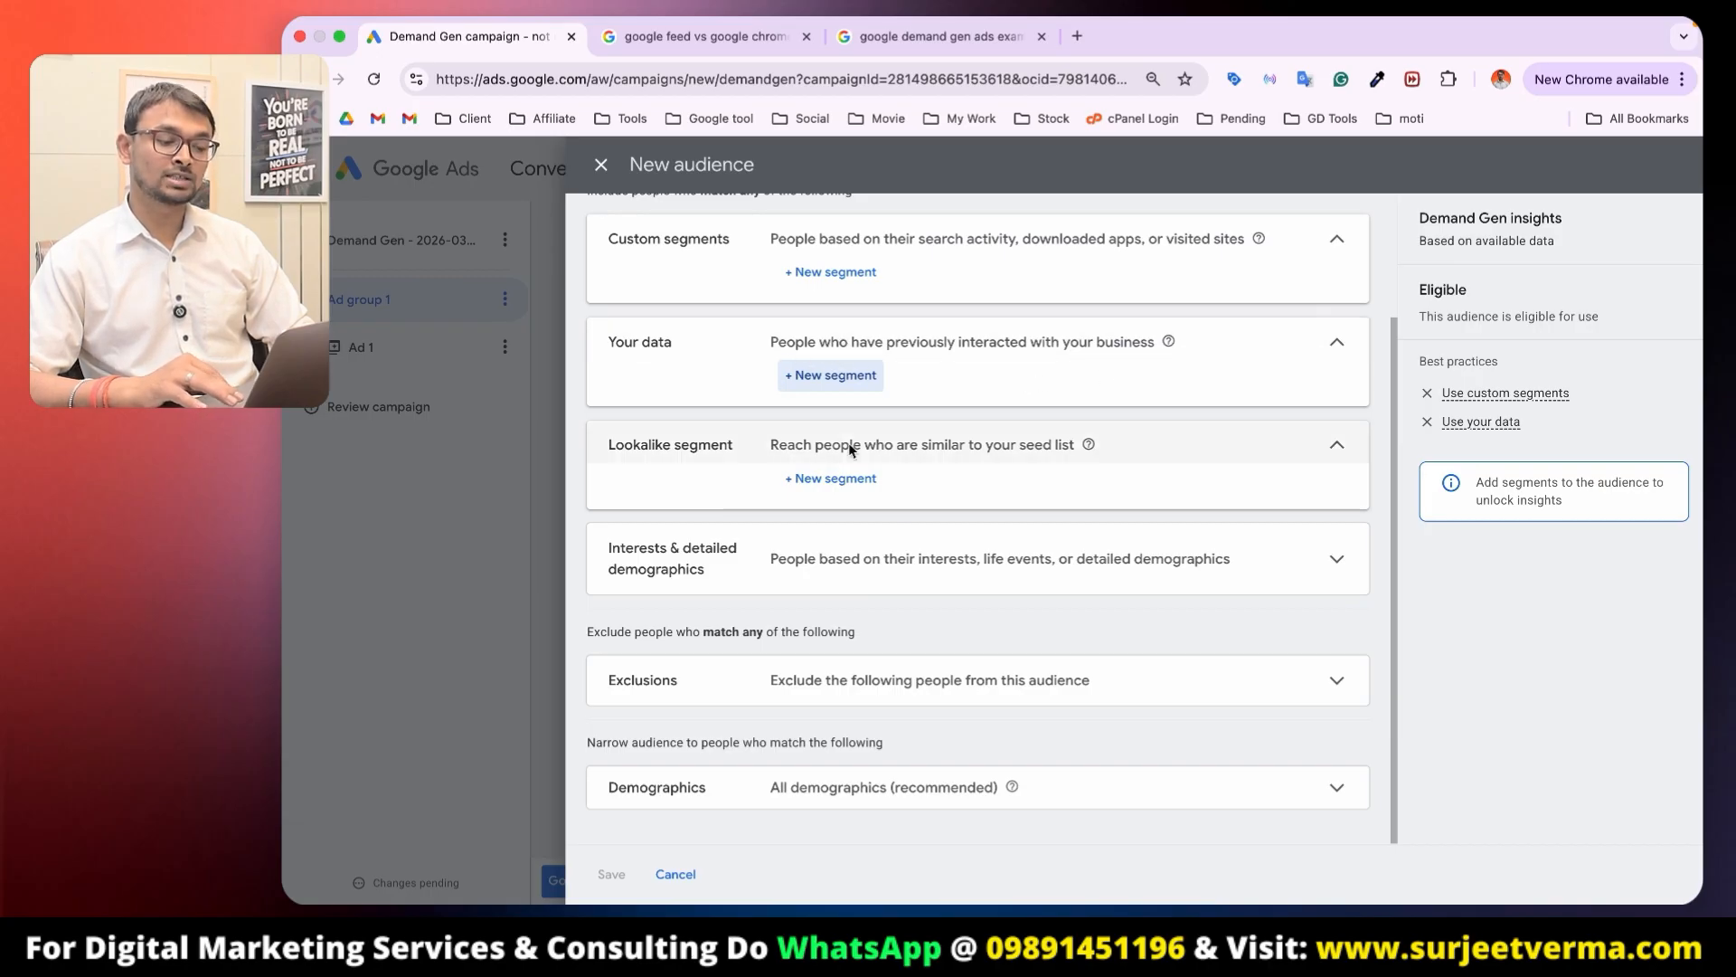
pyautogui.click(924, 557)
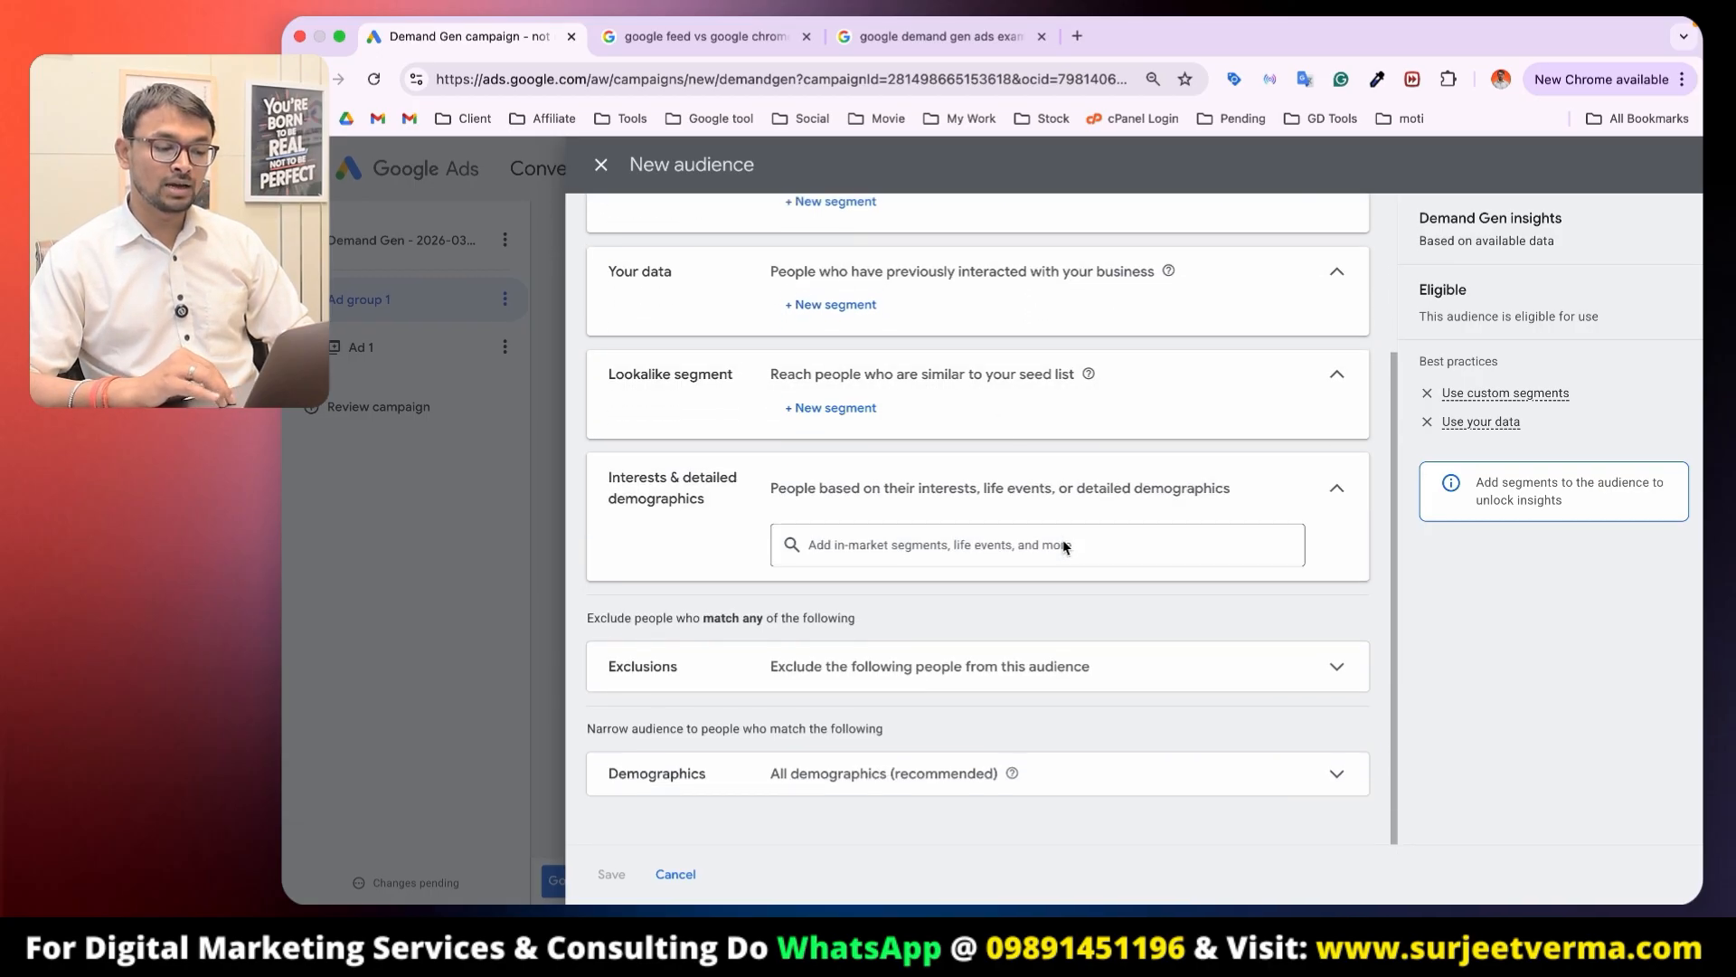
pyautogui.click(925, 560)
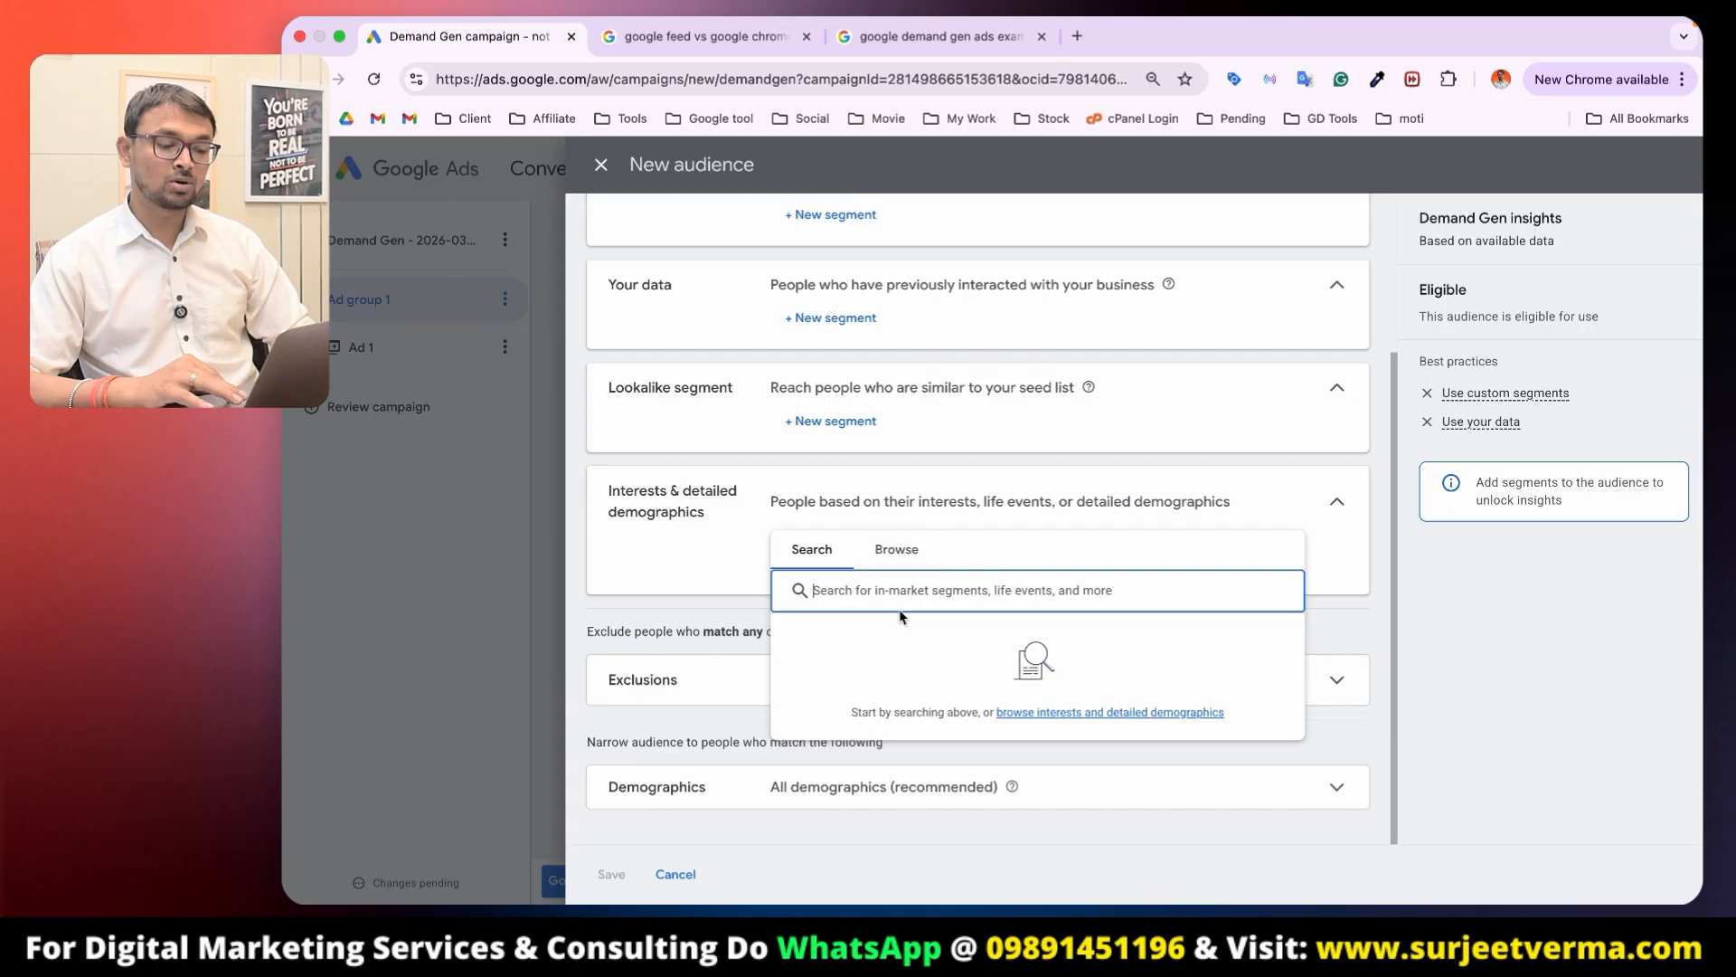
pyautogui.click(899, 550)
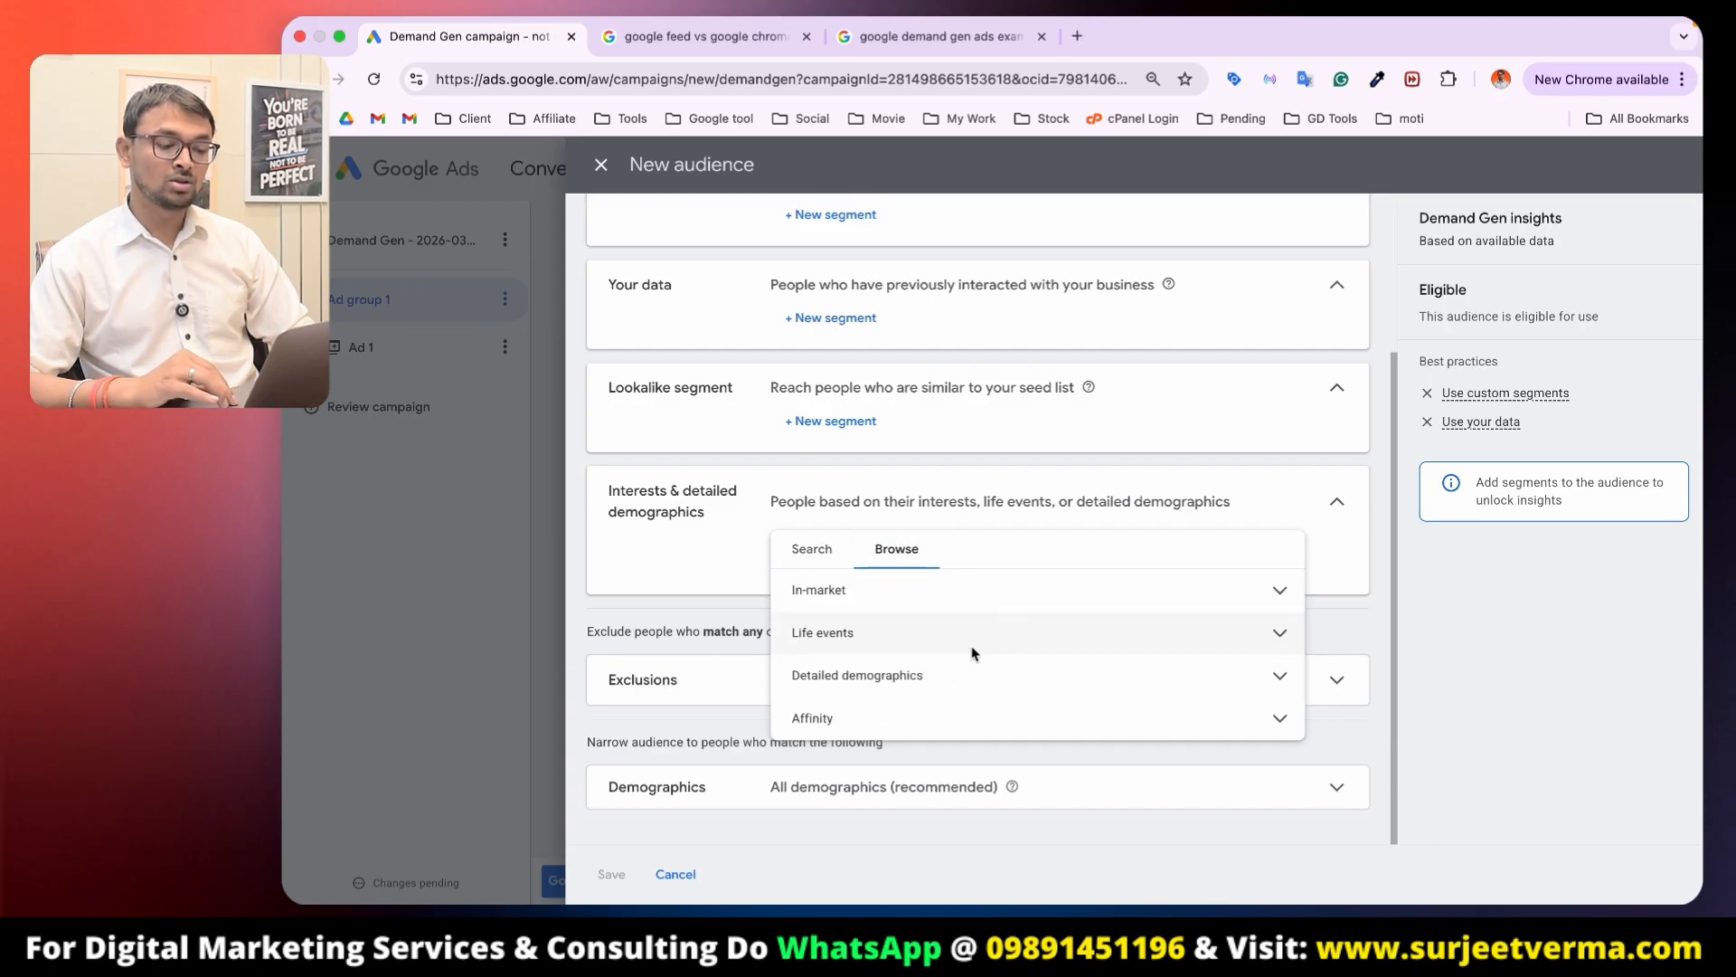
pyautogui.click(1014, 604)
pyautogui.scroll(-2, 1016, 651)
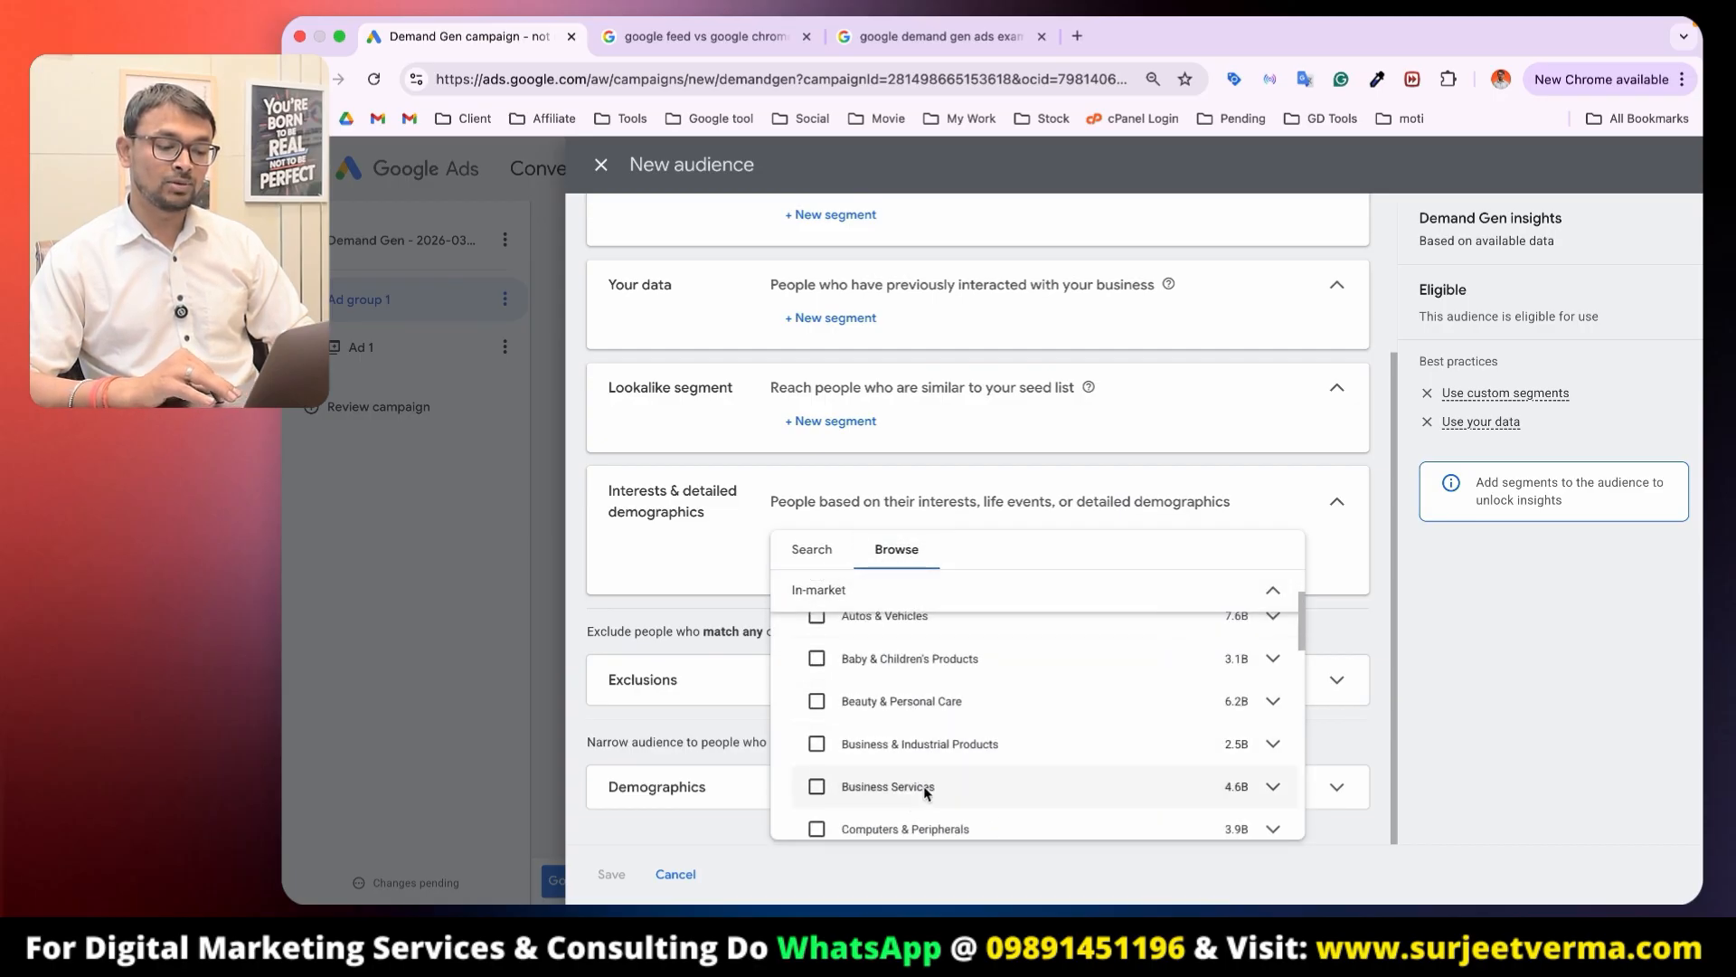
pyautogui.scroll(-5, 932, 660)
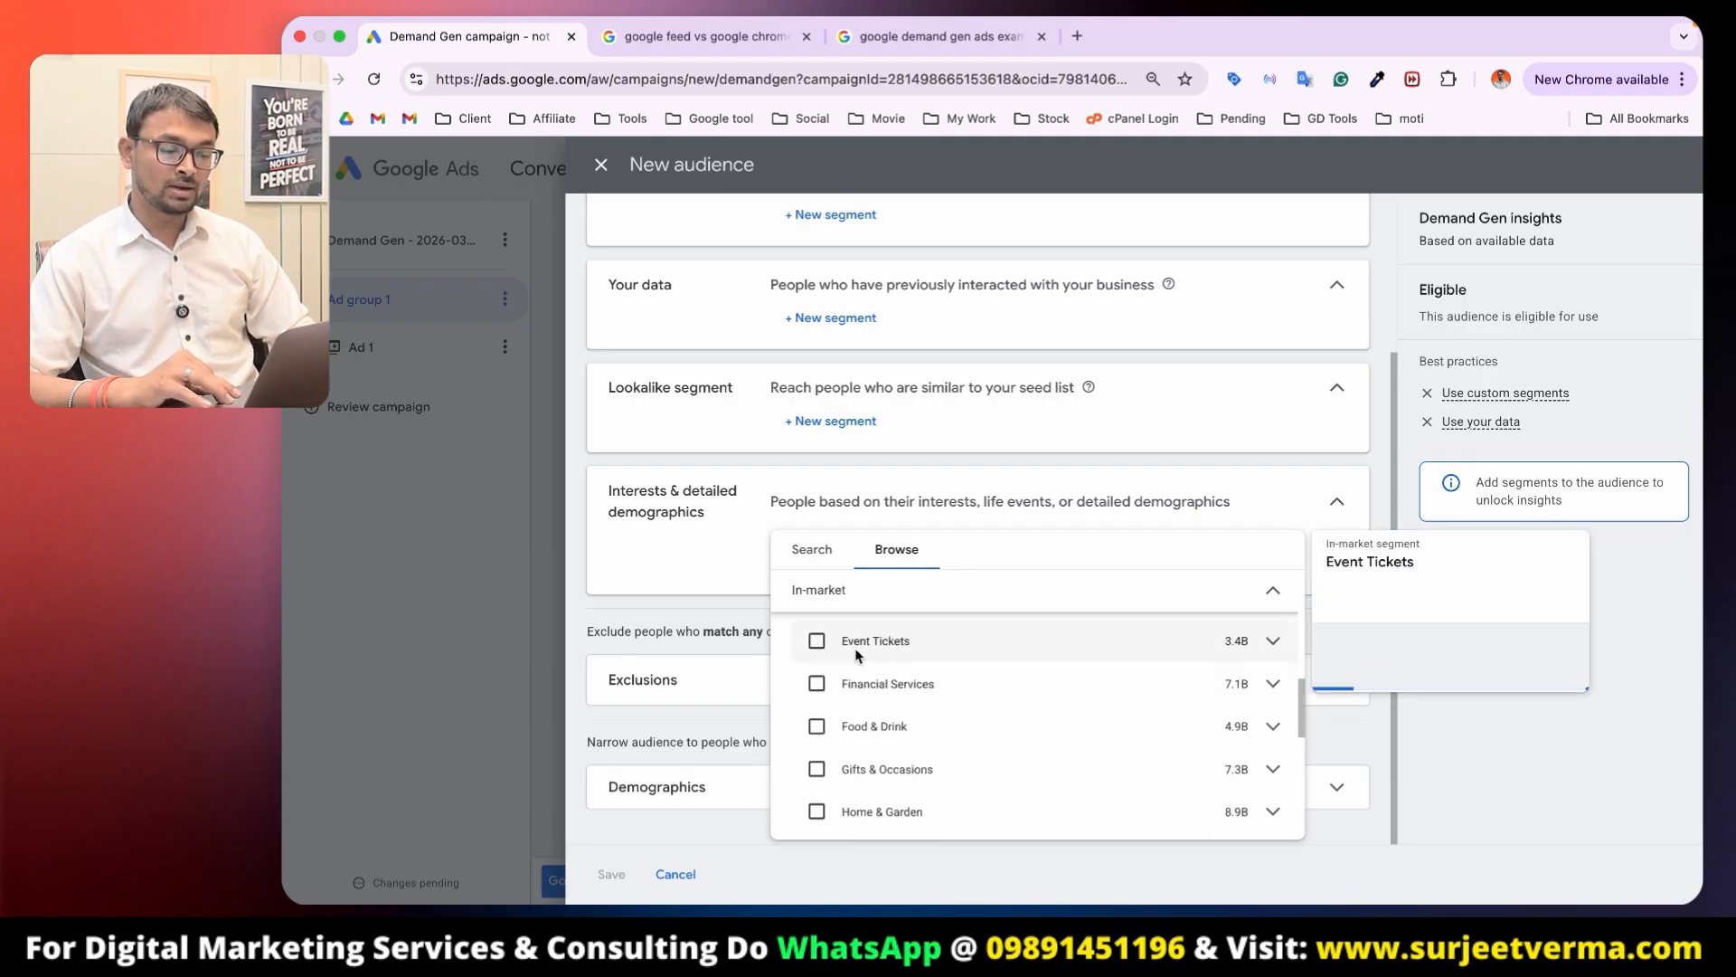
pyautogui.scroll(-3, 870, 731)
pyautogui.scroll(-5, 872, 764)
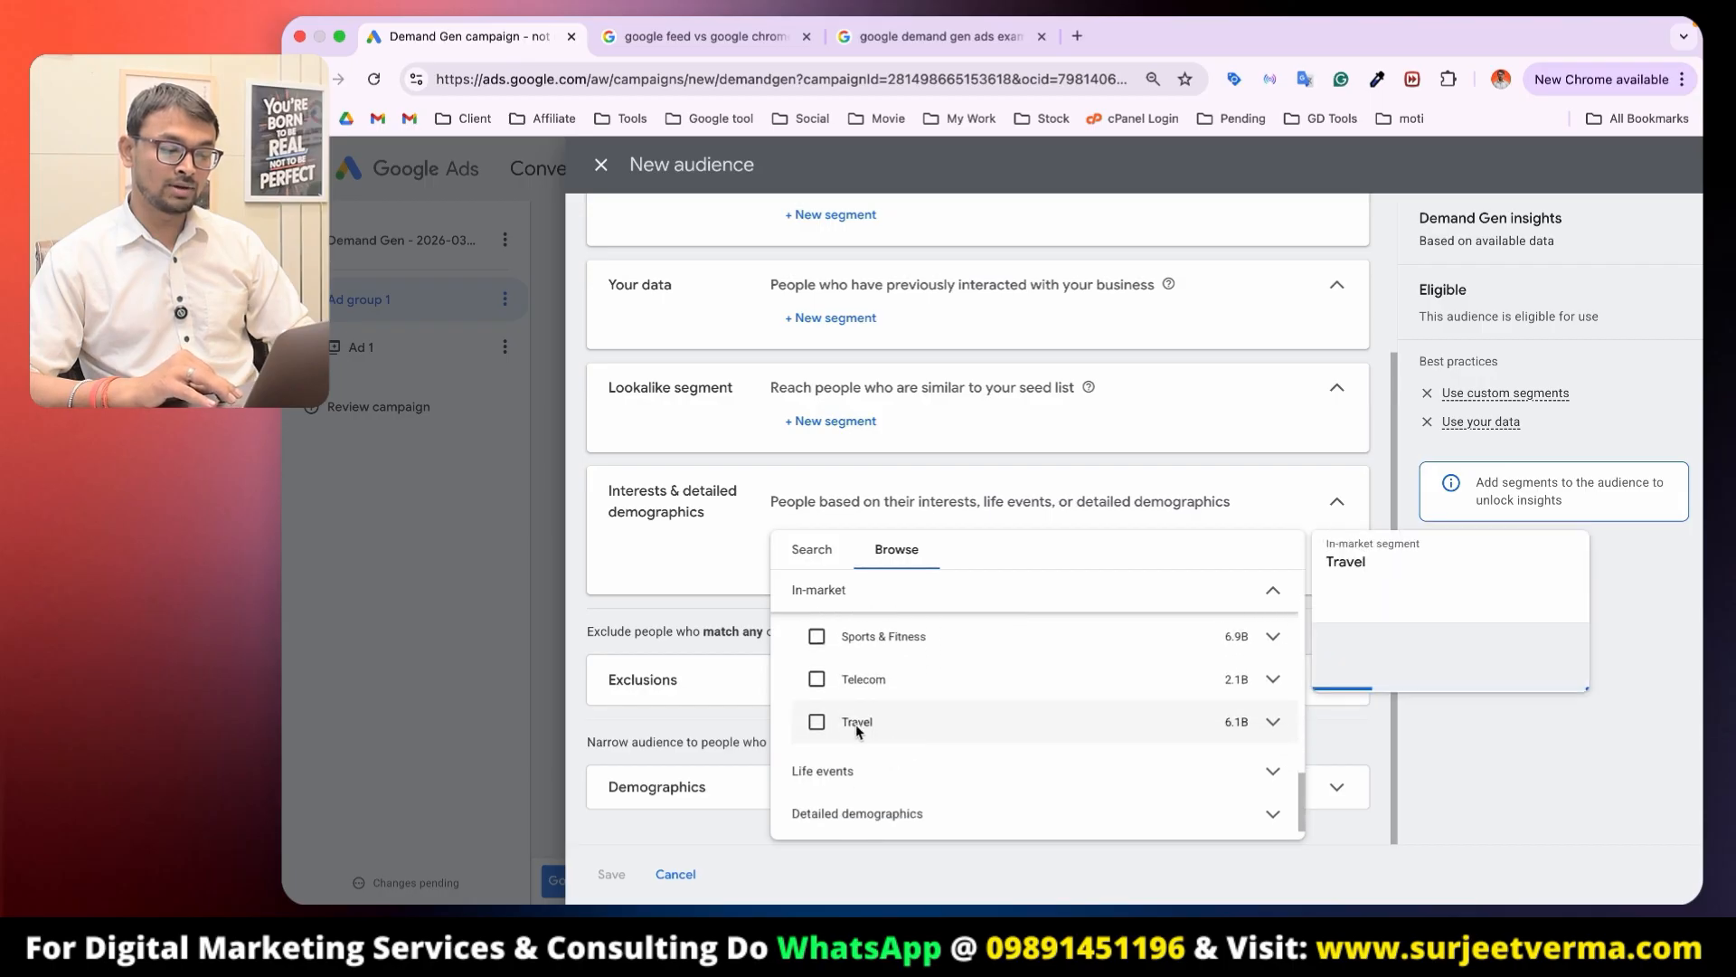
pyautogui.click(716, 583)
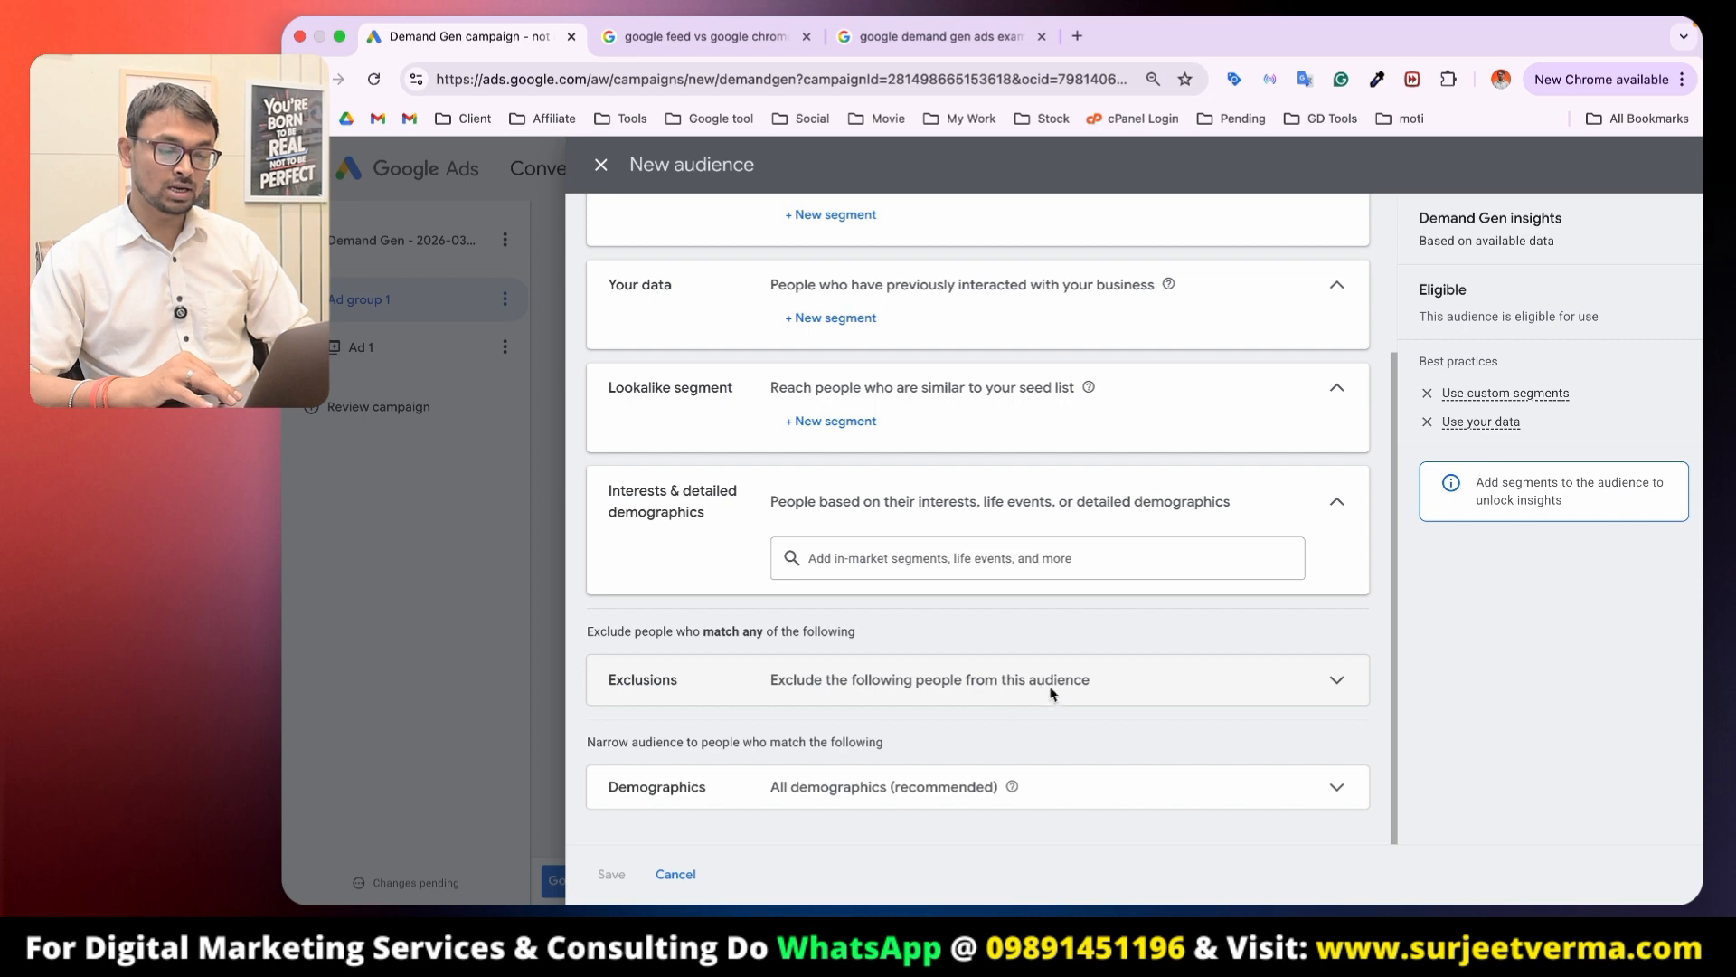
pyautogui.click(977, 786)
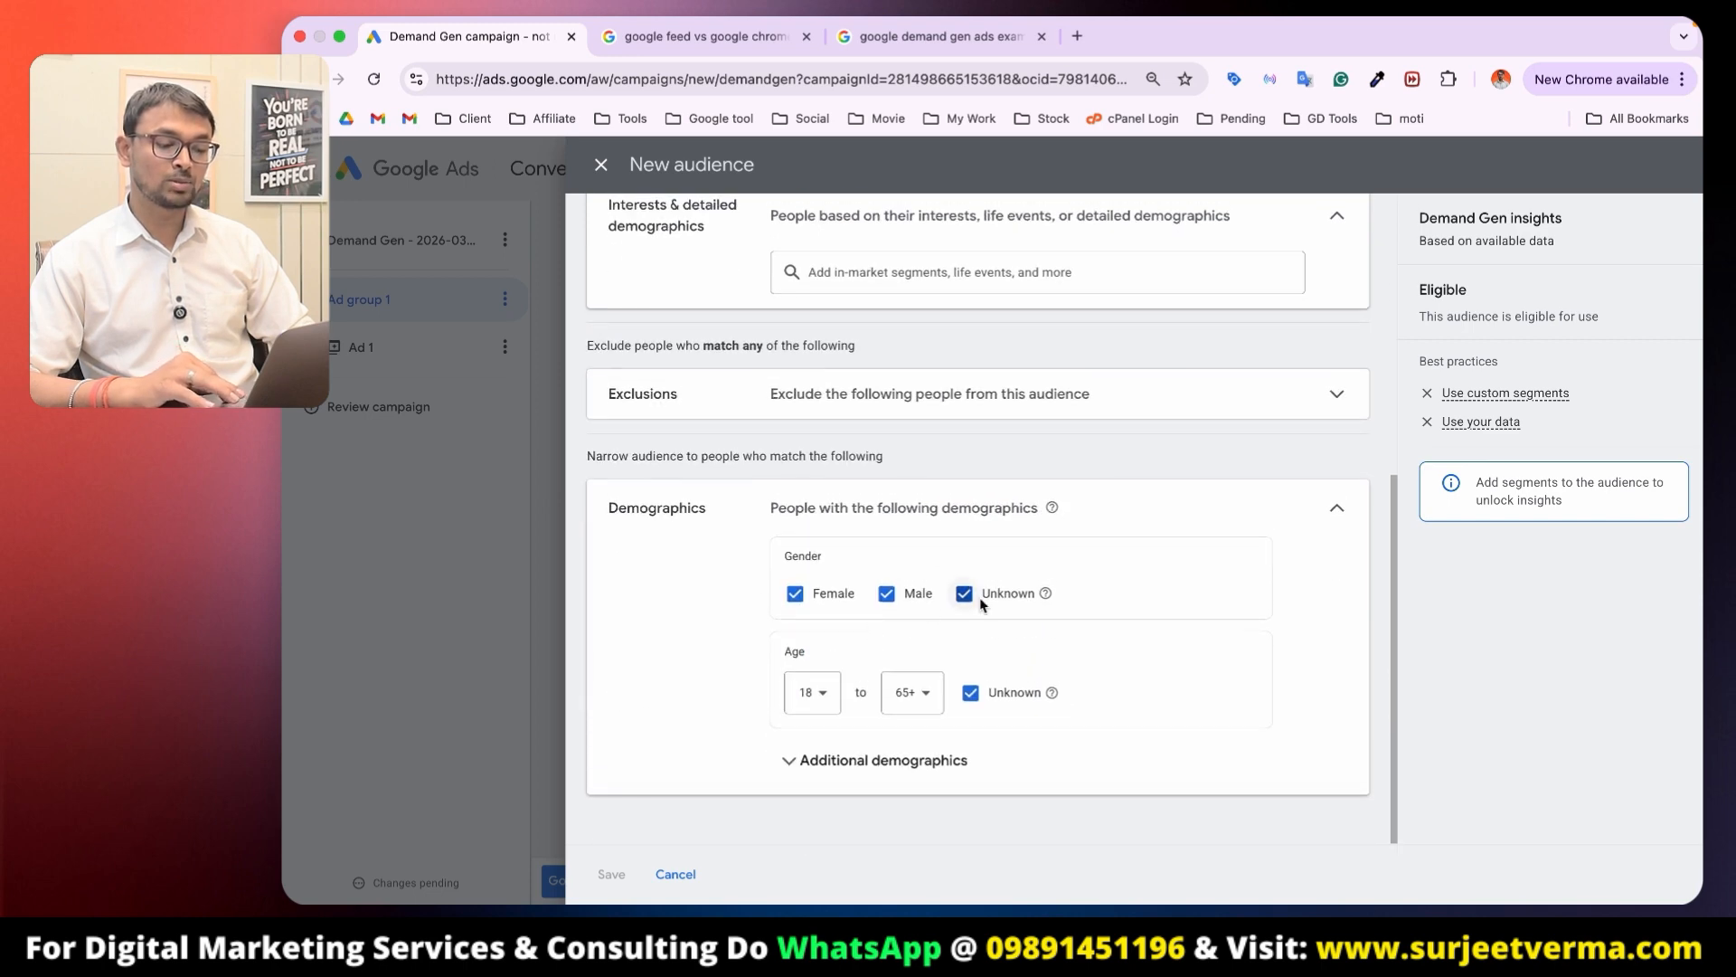
# Step: Discard the new audience and continue to the settings of Ad 1
pyautogui.click(683, 875)
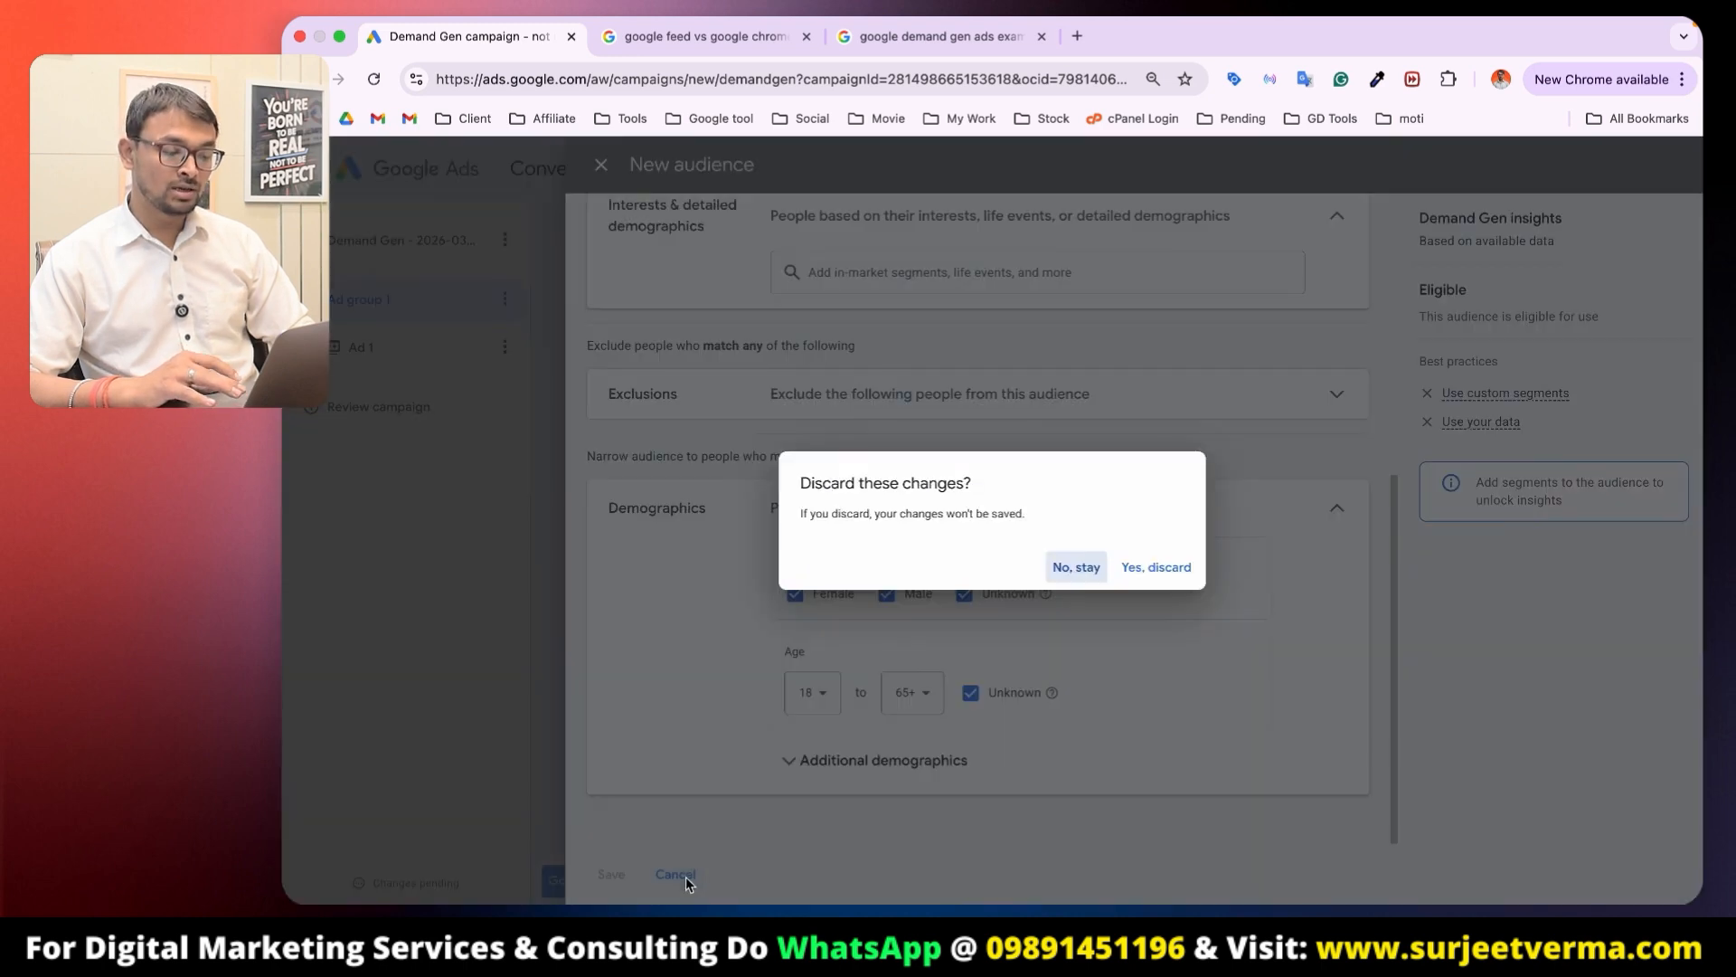
pyautogui.click(1153, 567)
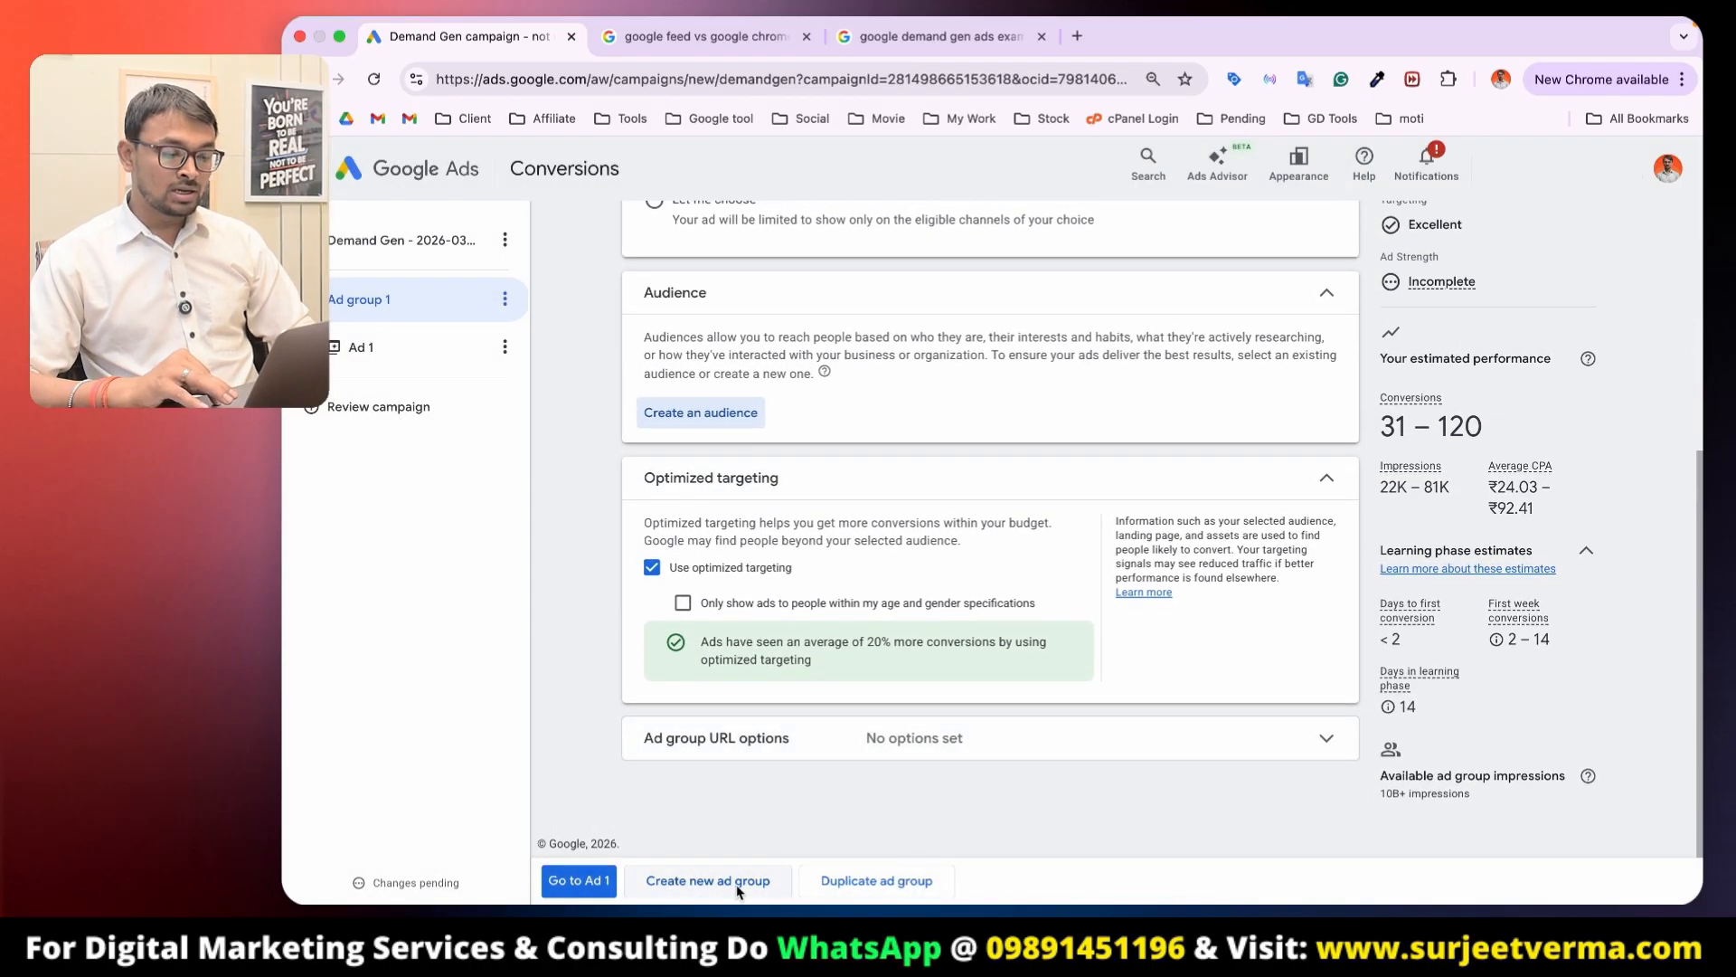
pyautogui.click(578, 883)
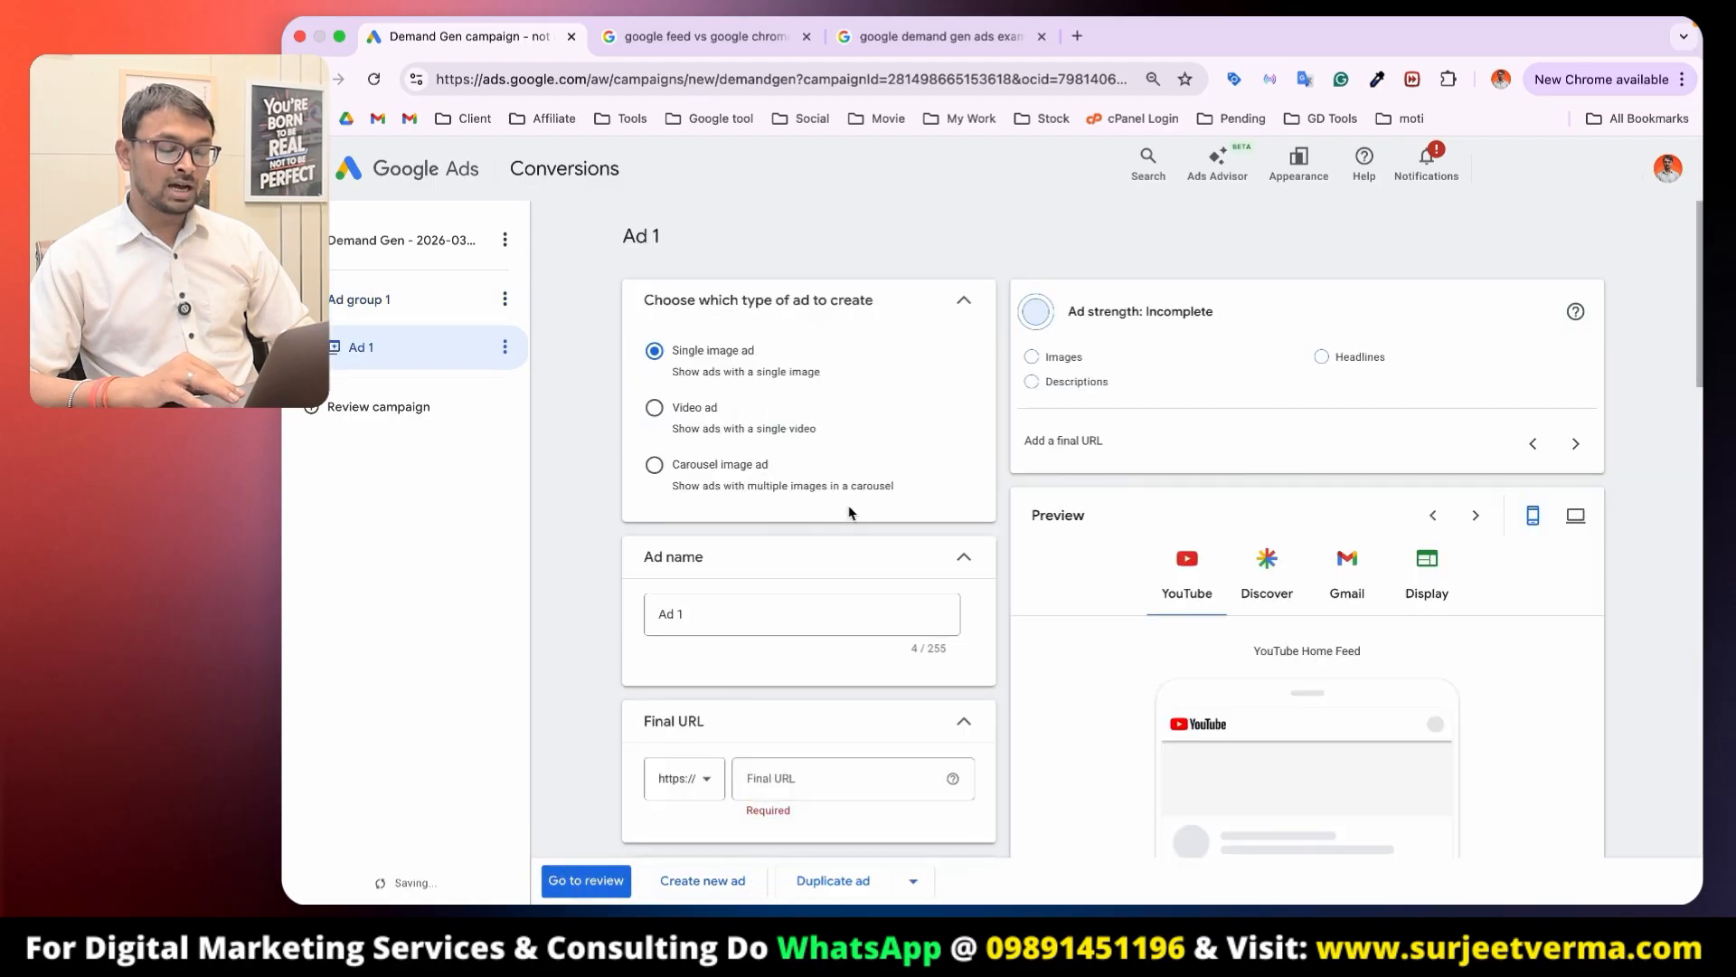
pyautogui.scroll(-2, 848, 513)
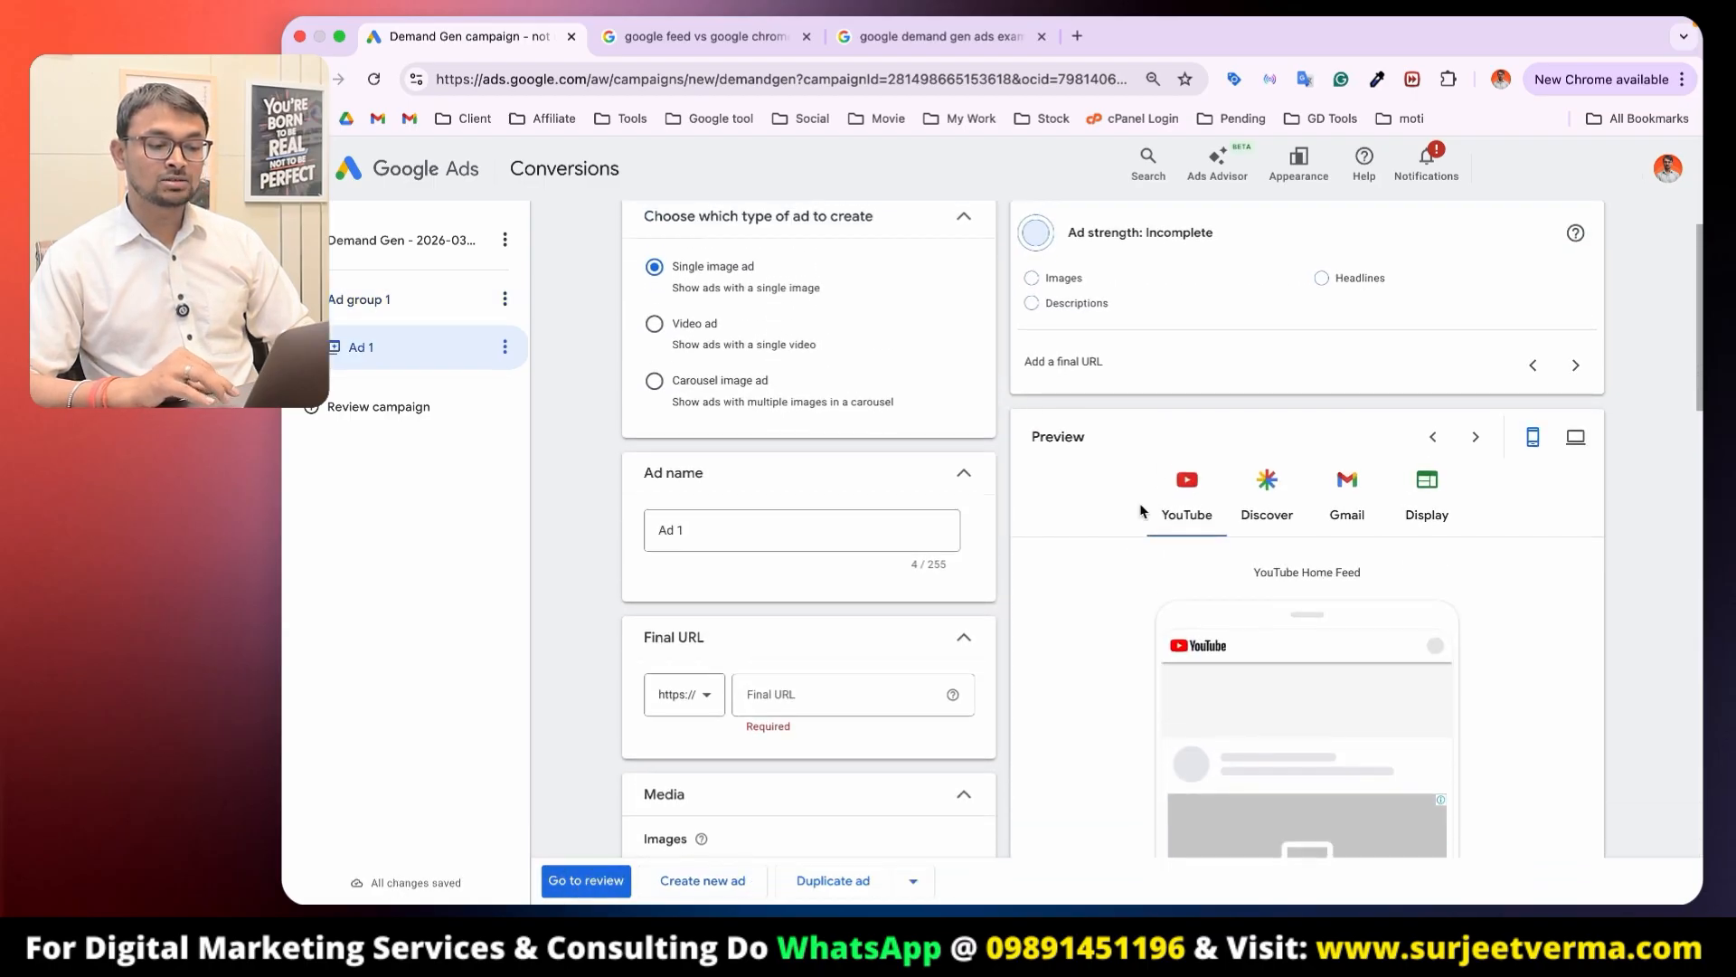
# Step: Try the Carousel image ad type, look through its fields and card details, and return to Single image ad
pyautogui.click(673, 389)
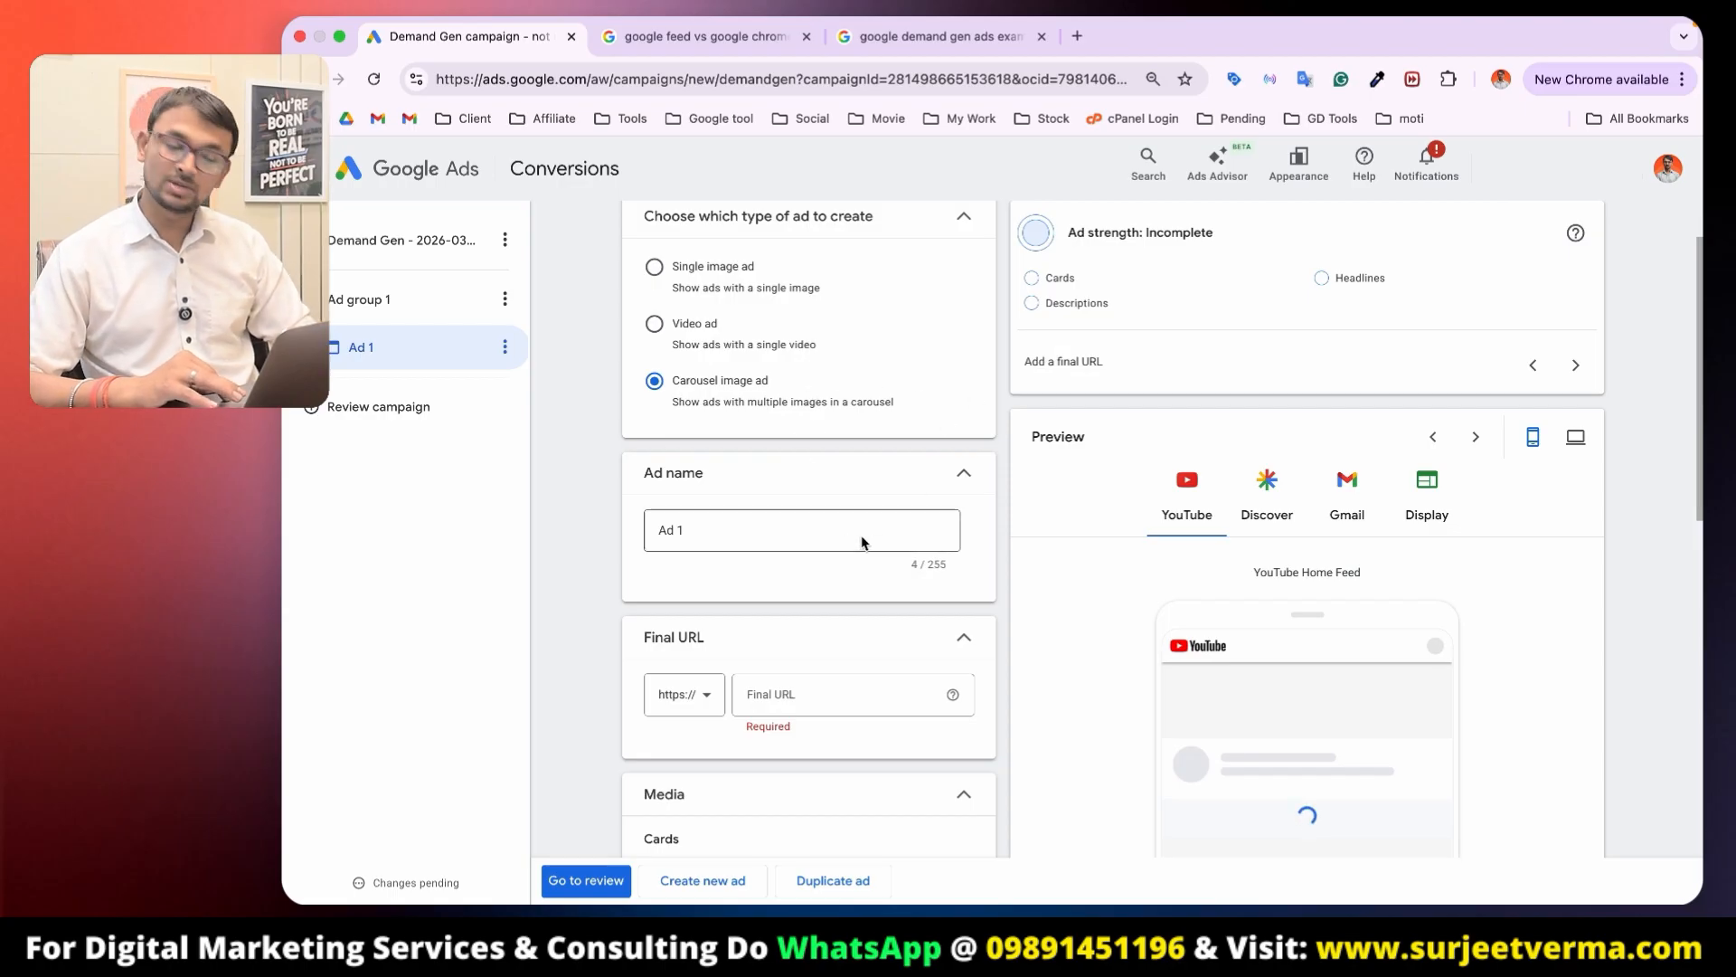
pyautogui.scroll(-3, 835, 513)
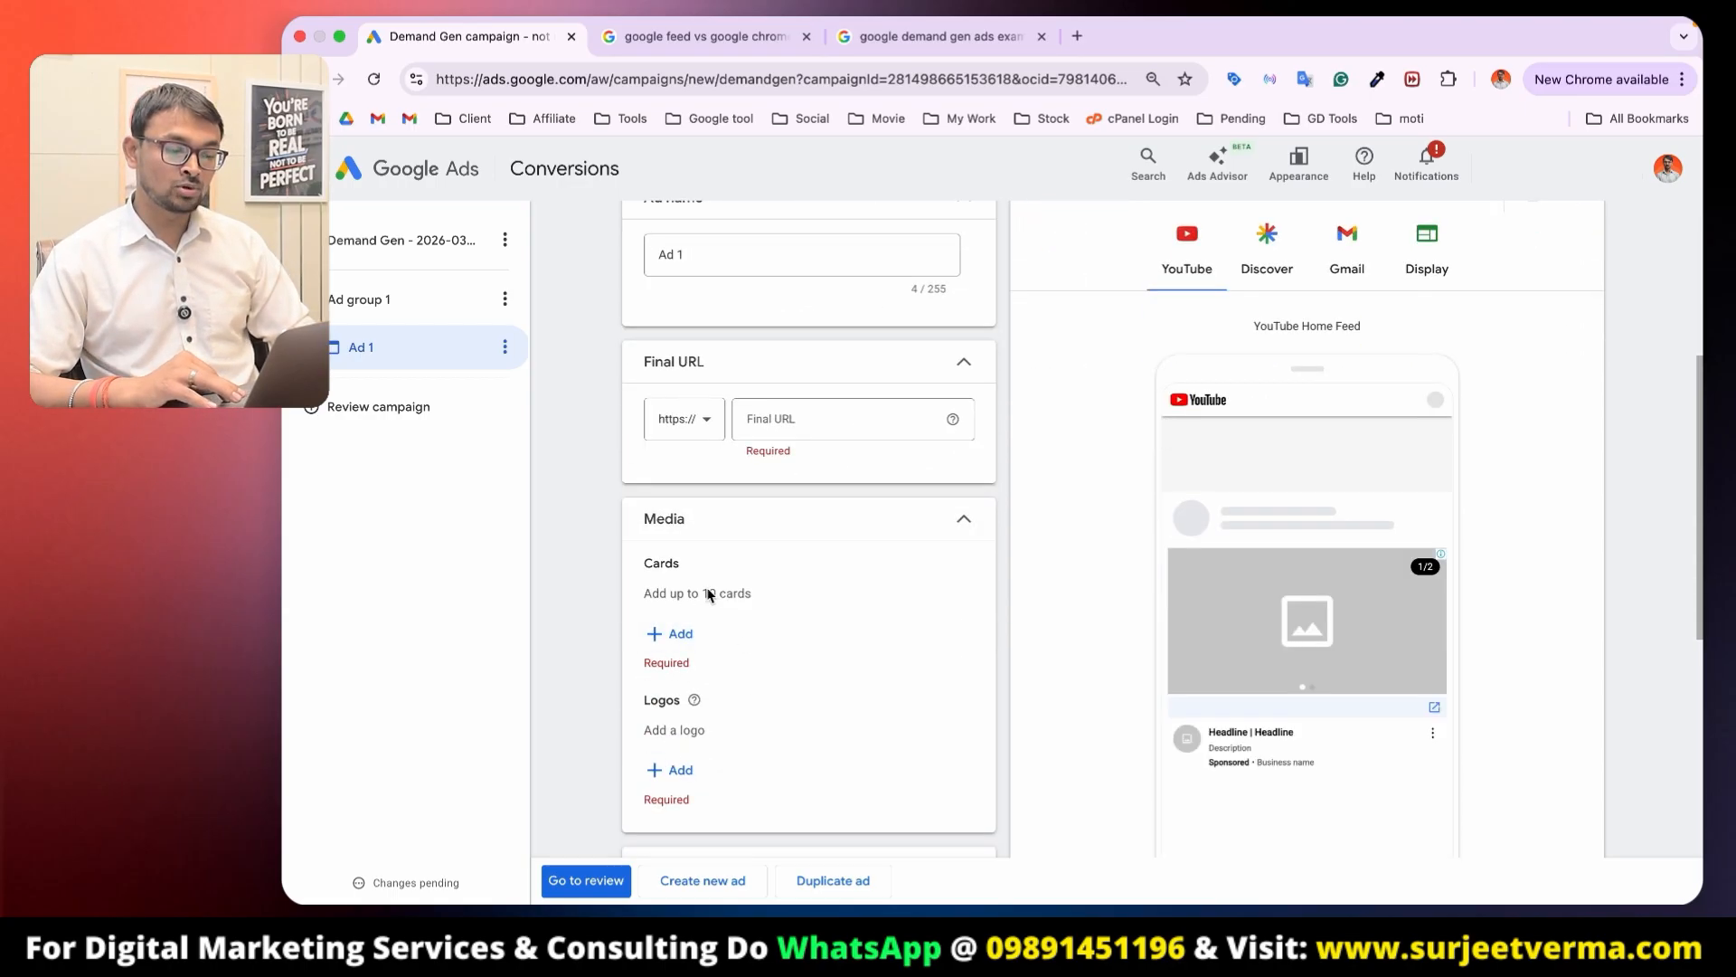
pyautogui.scroll(-3, 719, 686)
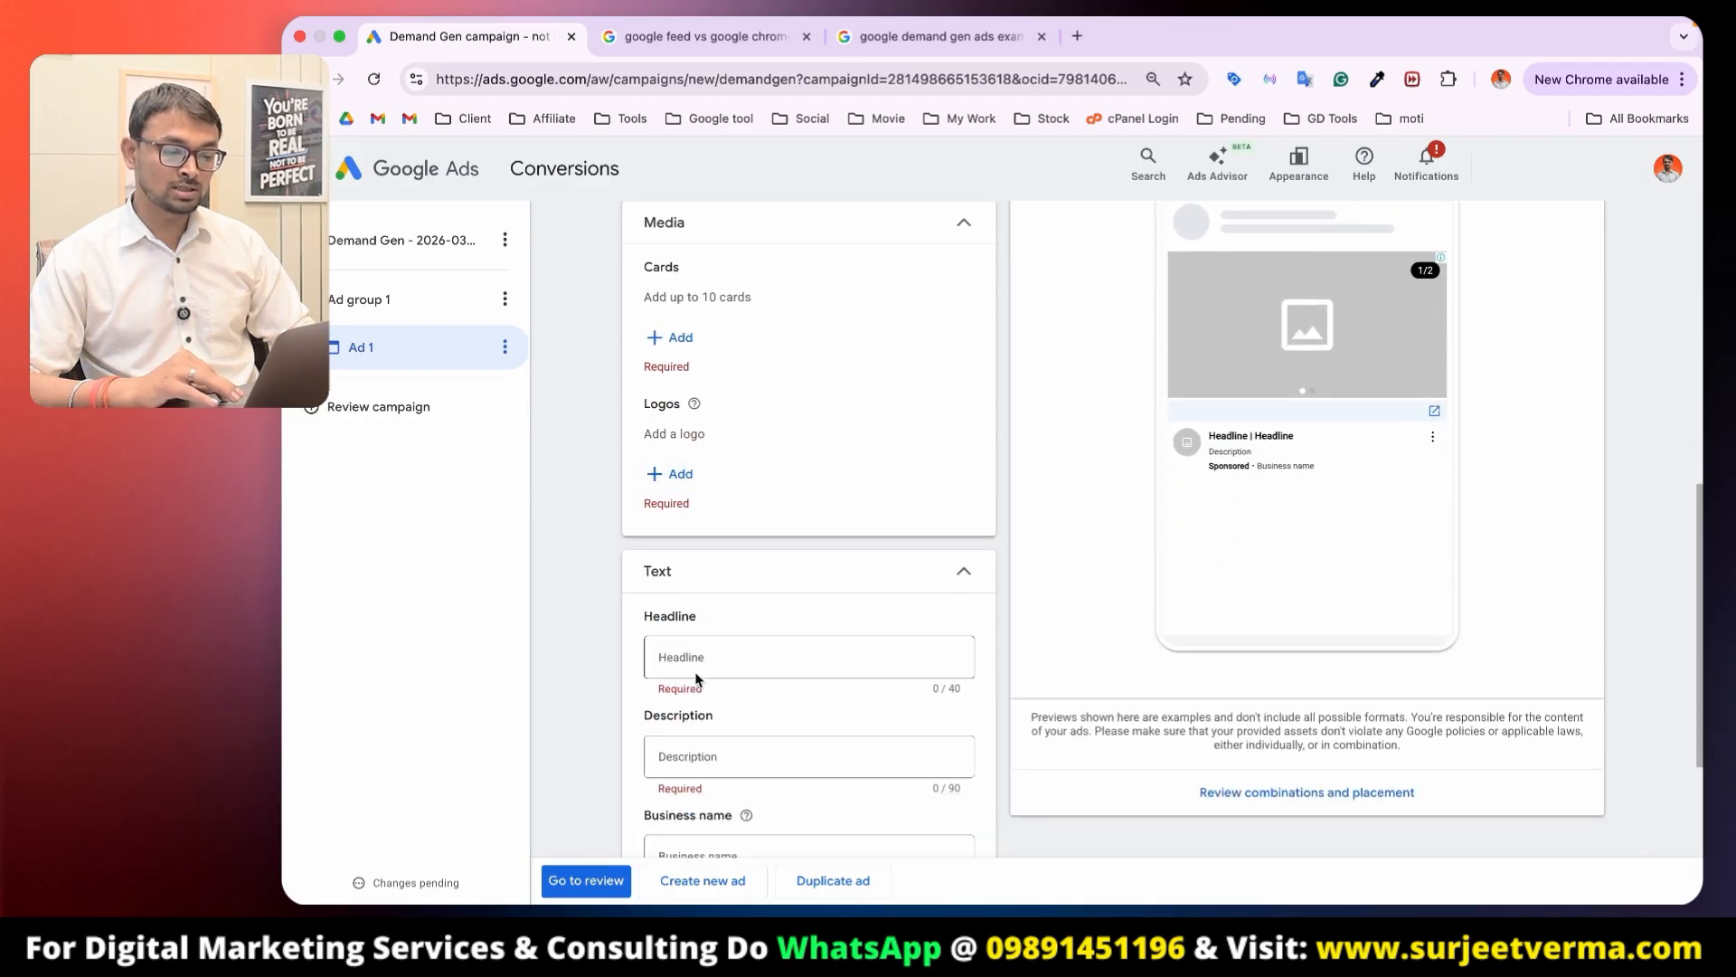
pyautogui.scroll(-2, 697, 678)
pyautogui.scroll(5, 957, 554)
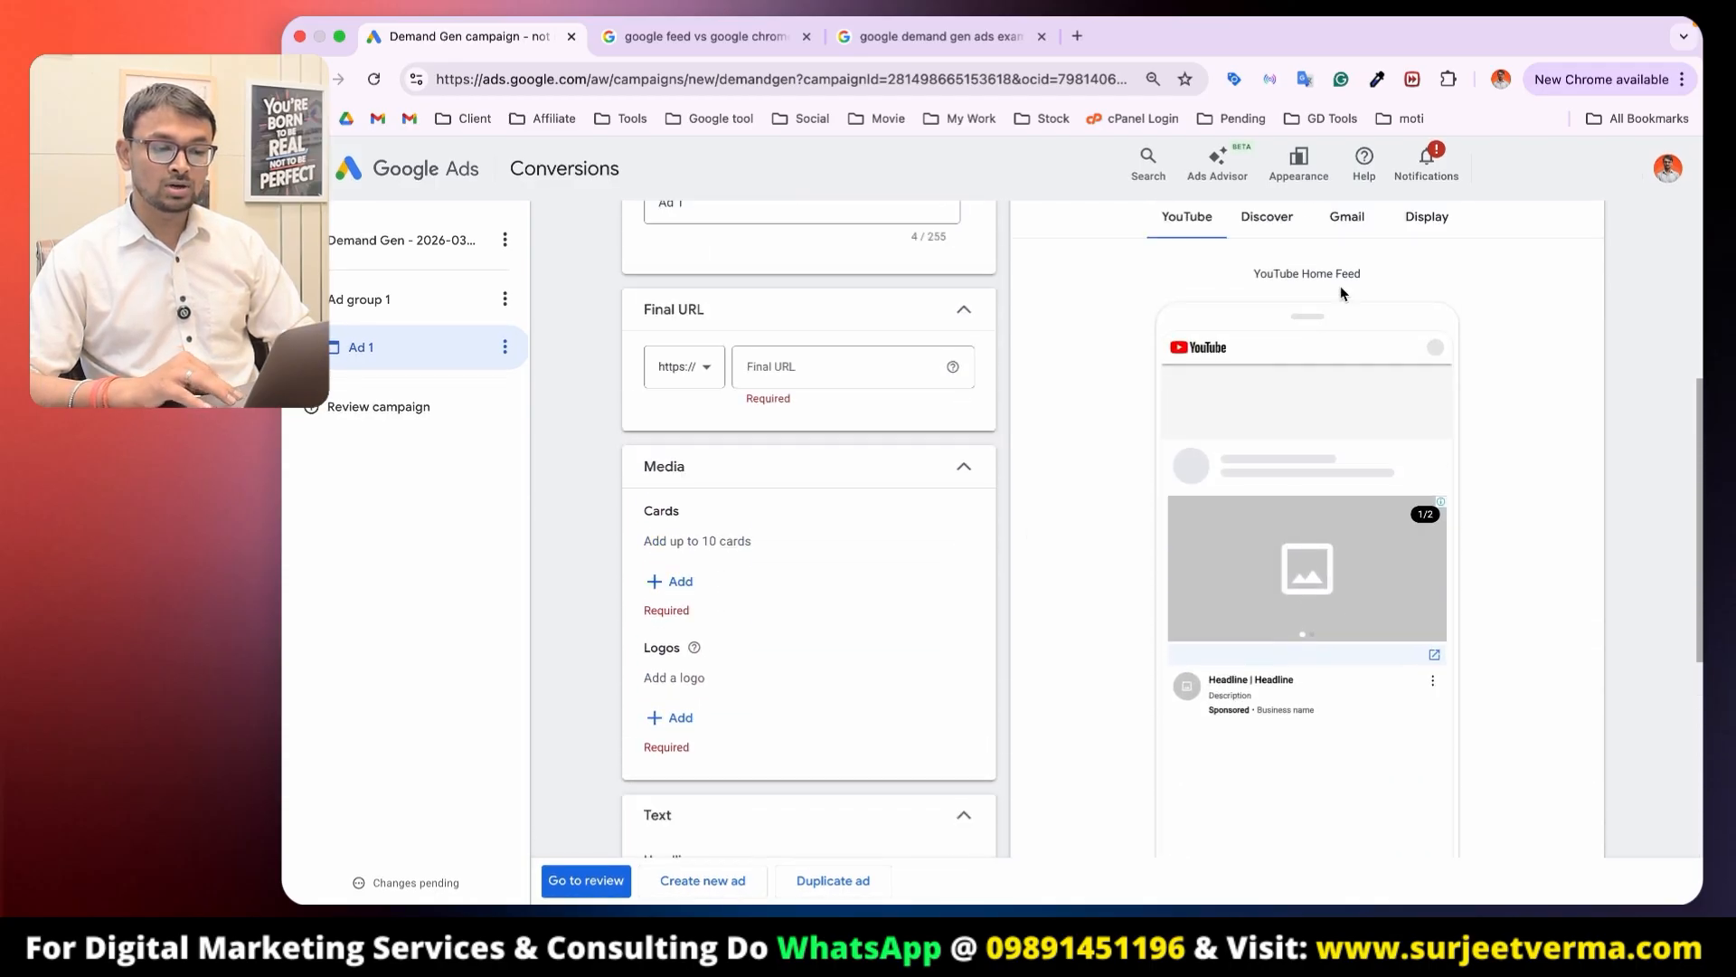
pyautogui.click(677, 581)
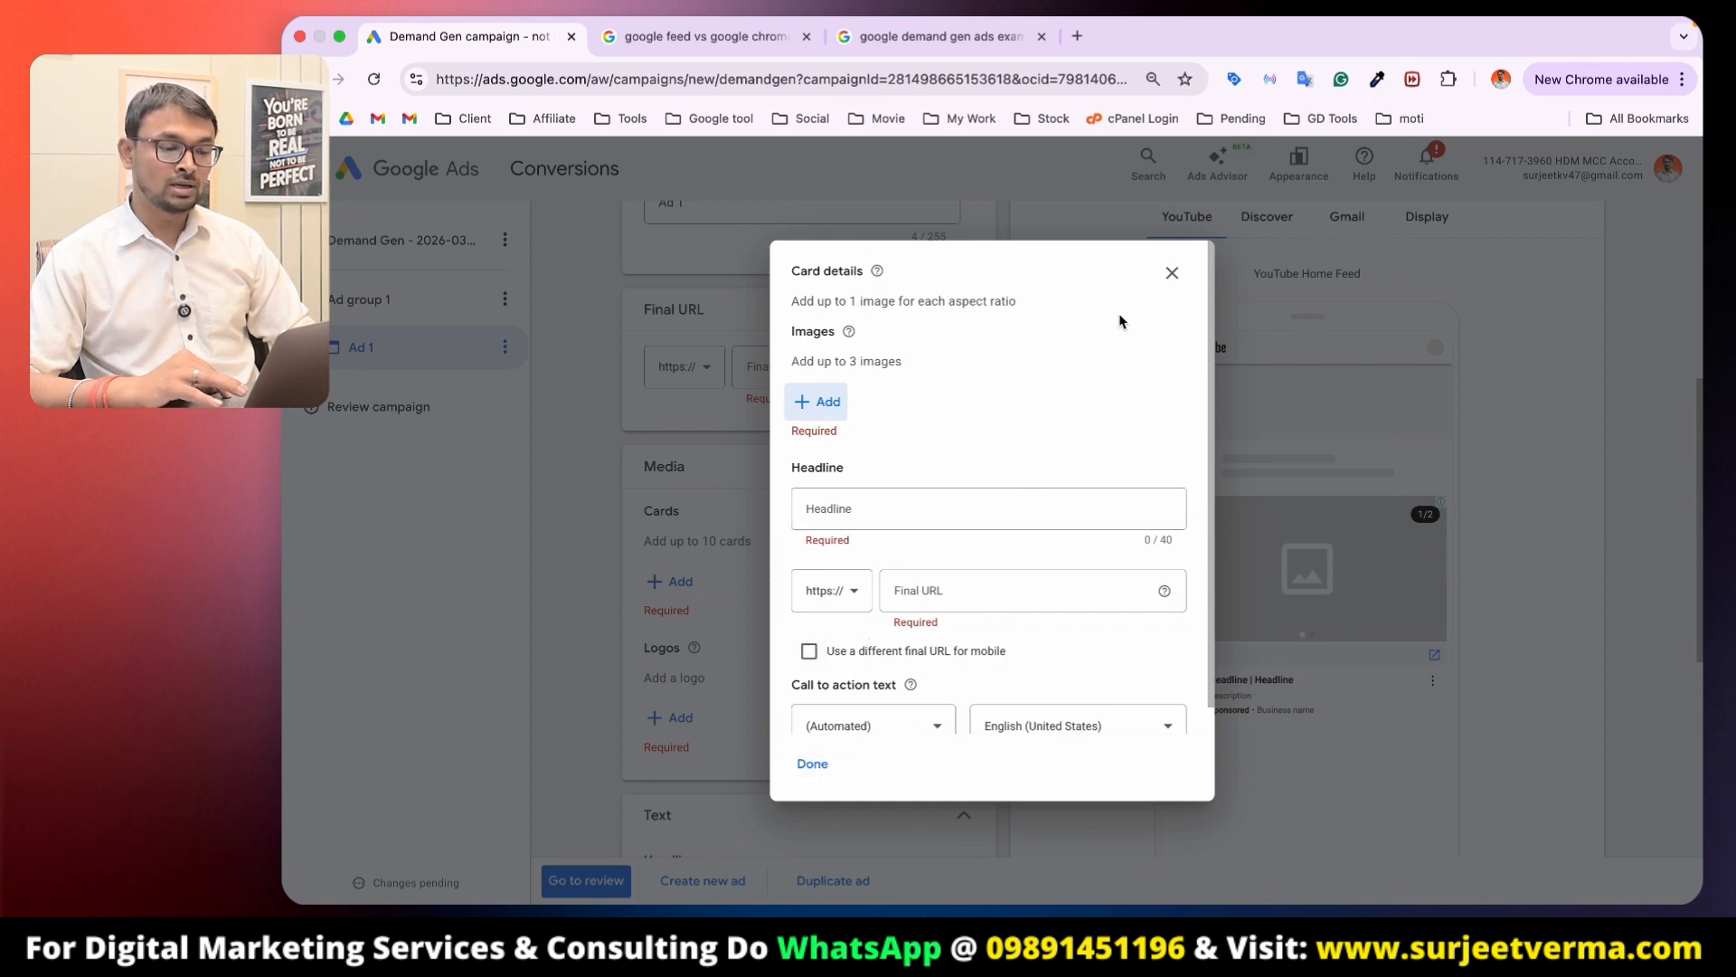
pyautogui.click(1171, 270)
pyautogui.scroll(5, 883, 425)
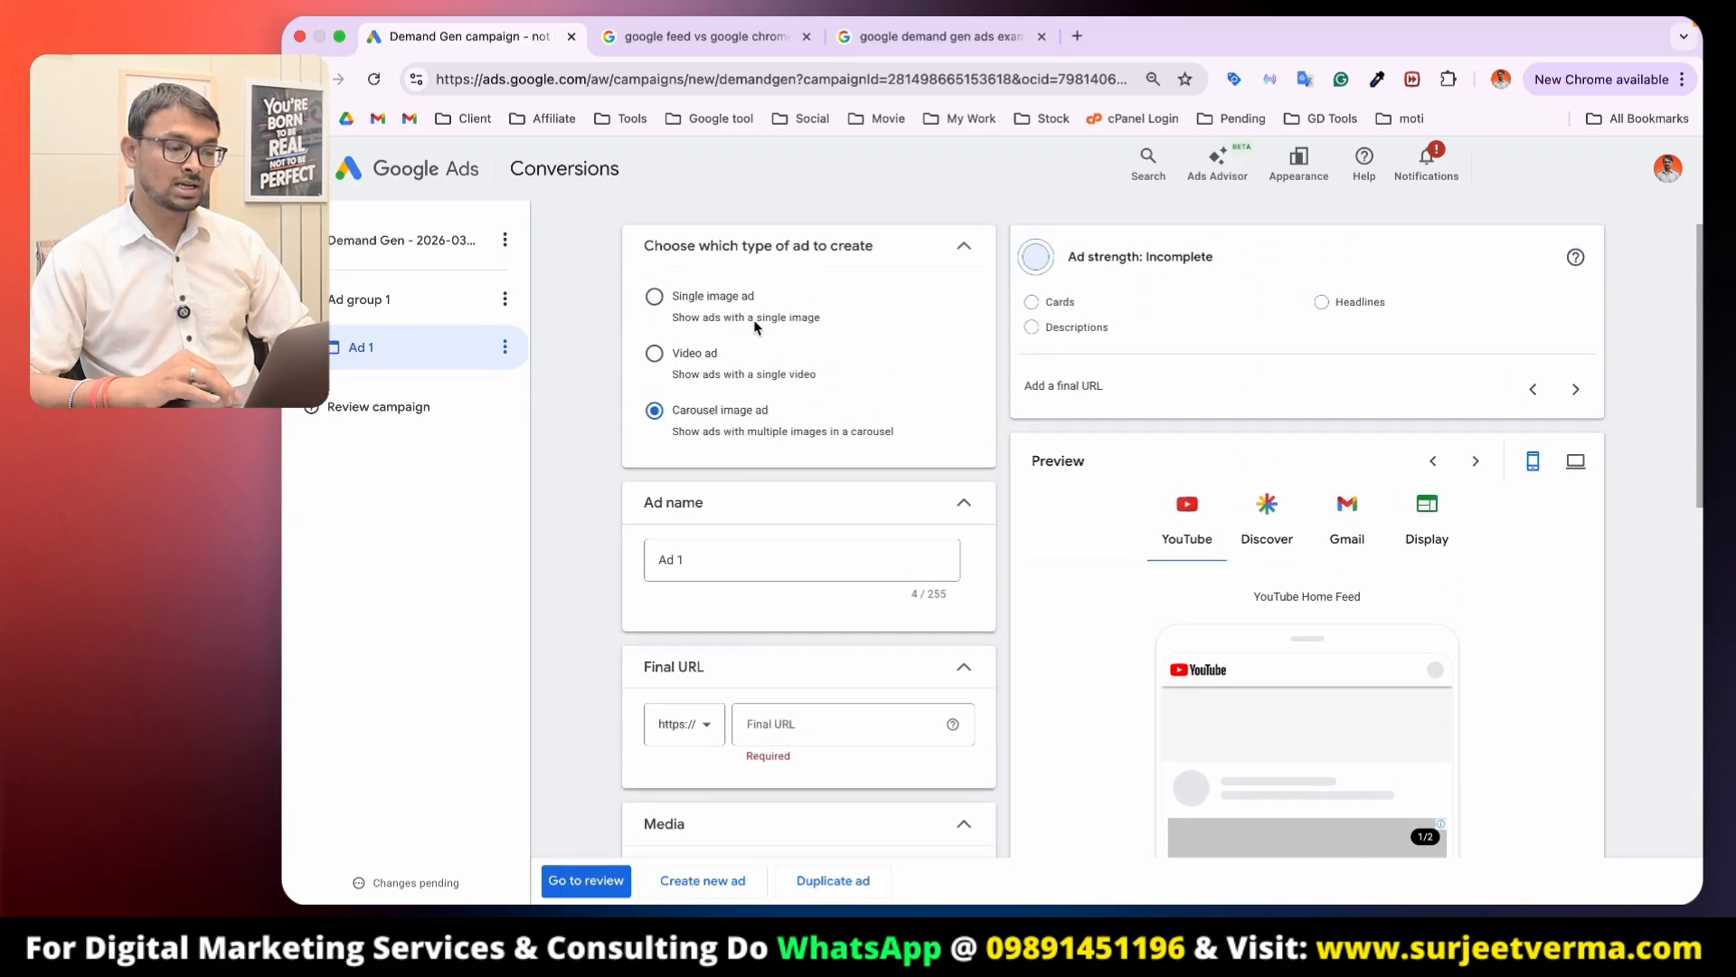
pyautogui.scroll(-2, 697, 301)
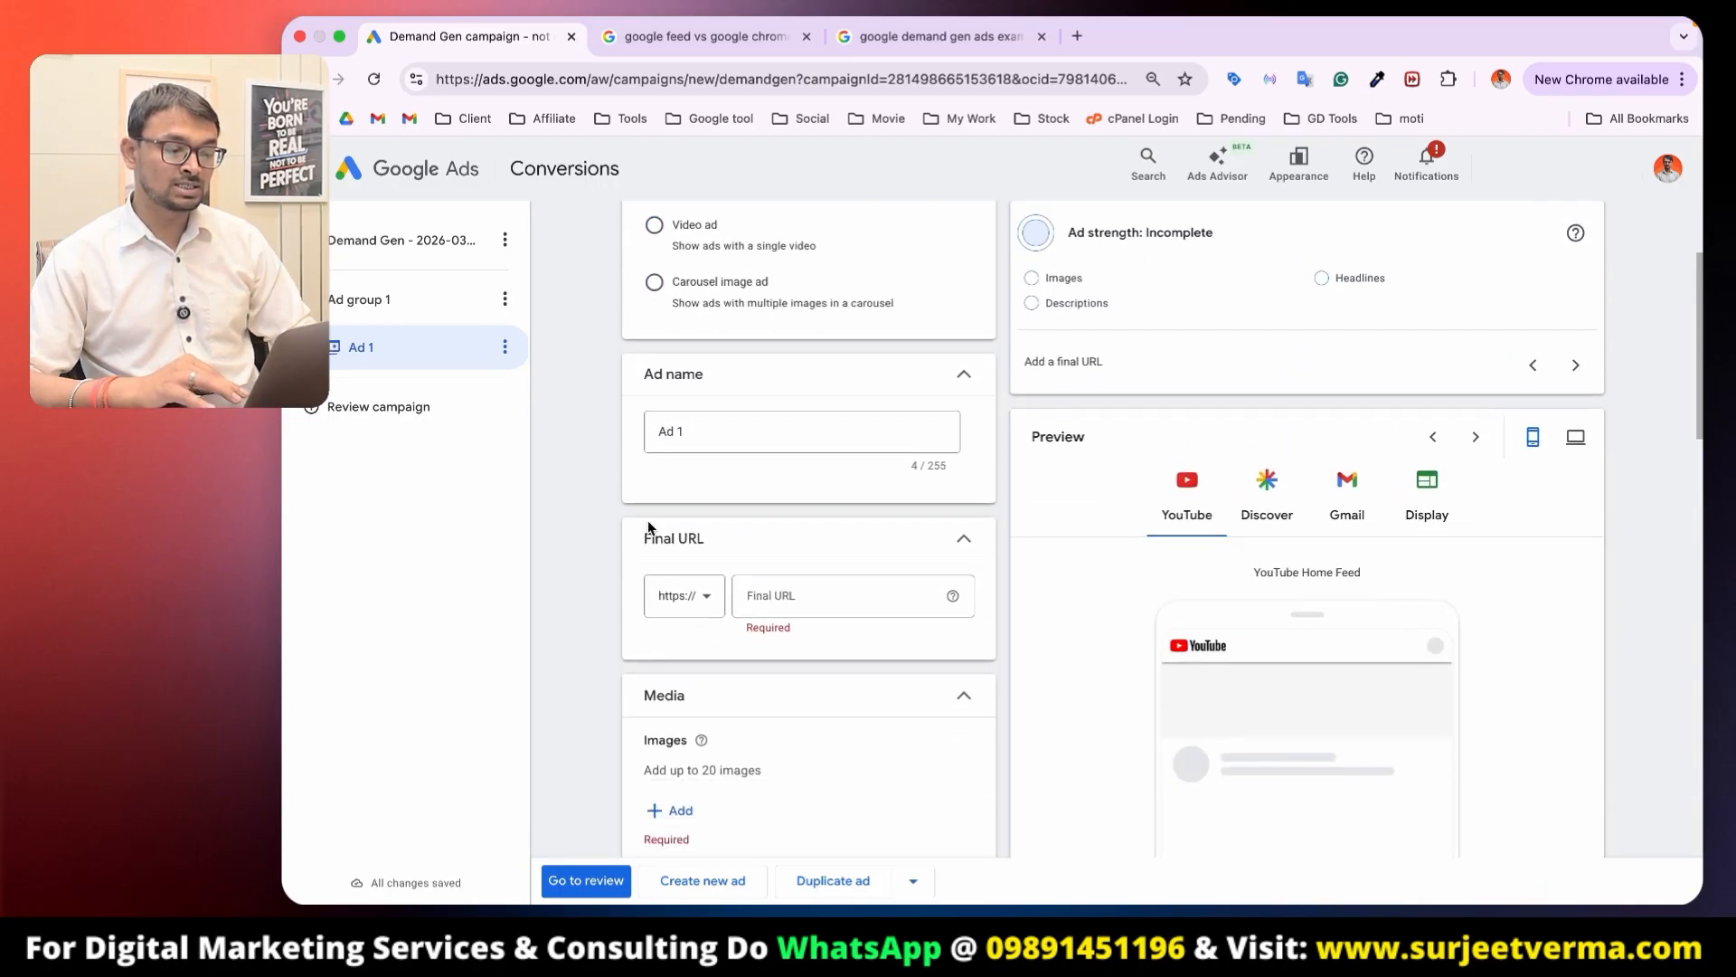
# Step: Copy the address kashmir-tour-package.kashmirdarshan.com from a new browser tab and enter it as Ad 1's final URL
pyautogui.click(776, 606)
pyautogui.click(1077, 36)
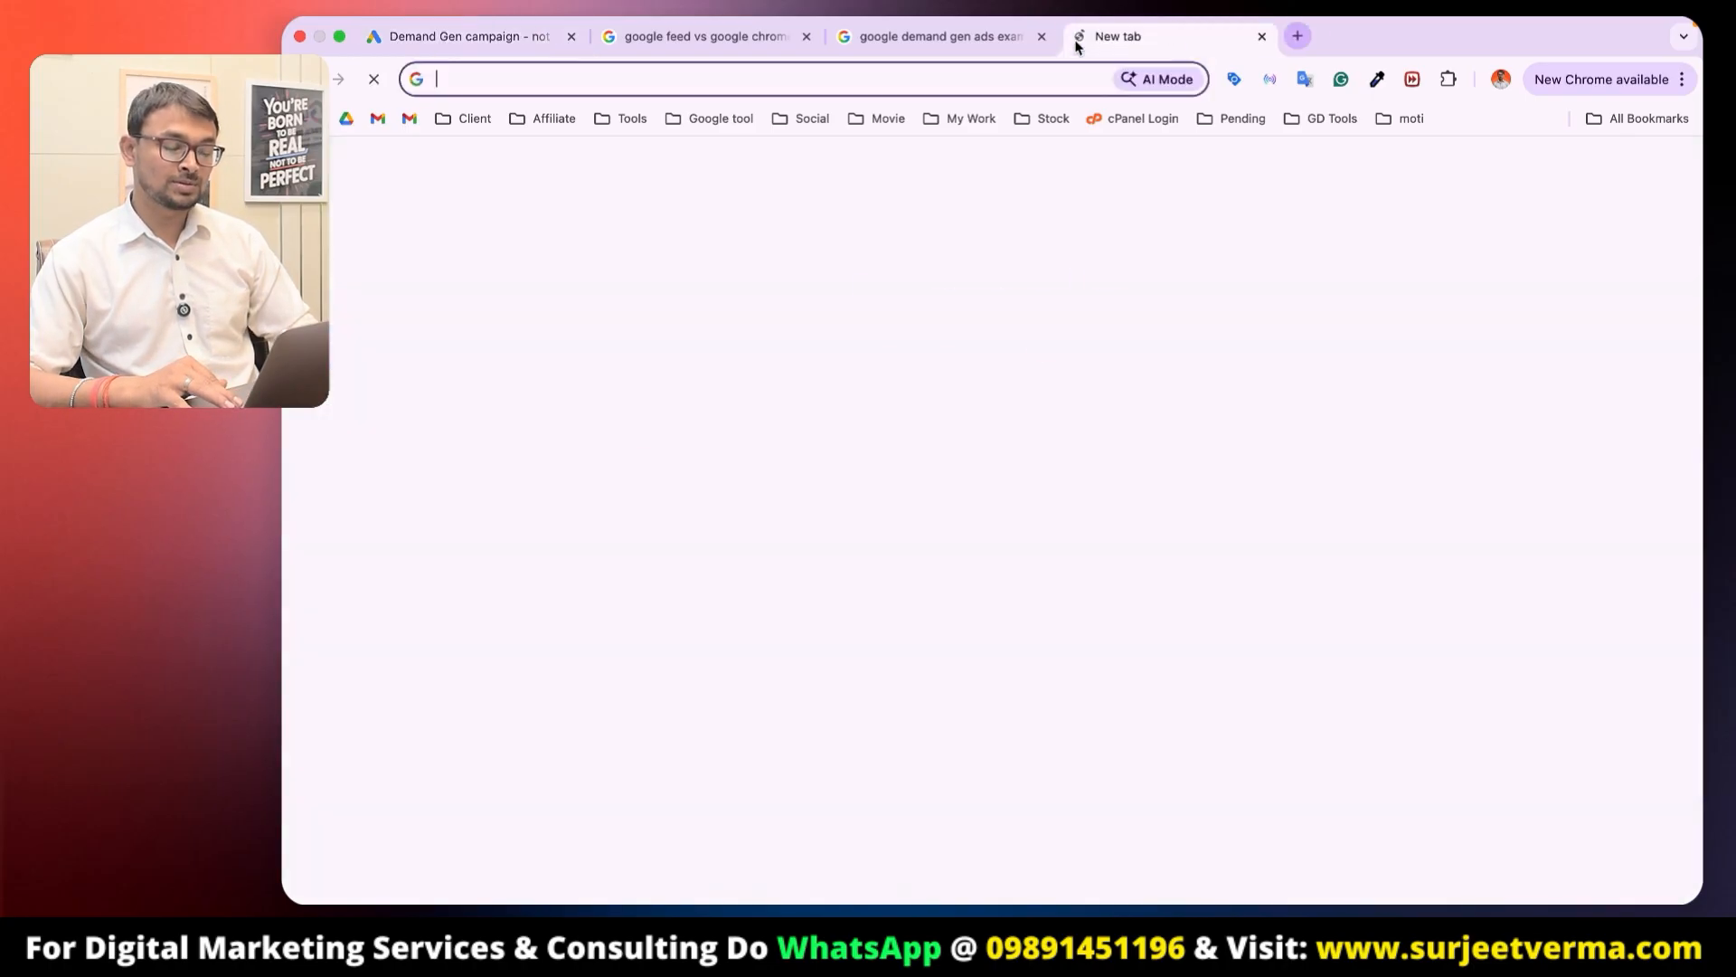
pyautogui.write('surj')
pyautogui.write('kashmir')
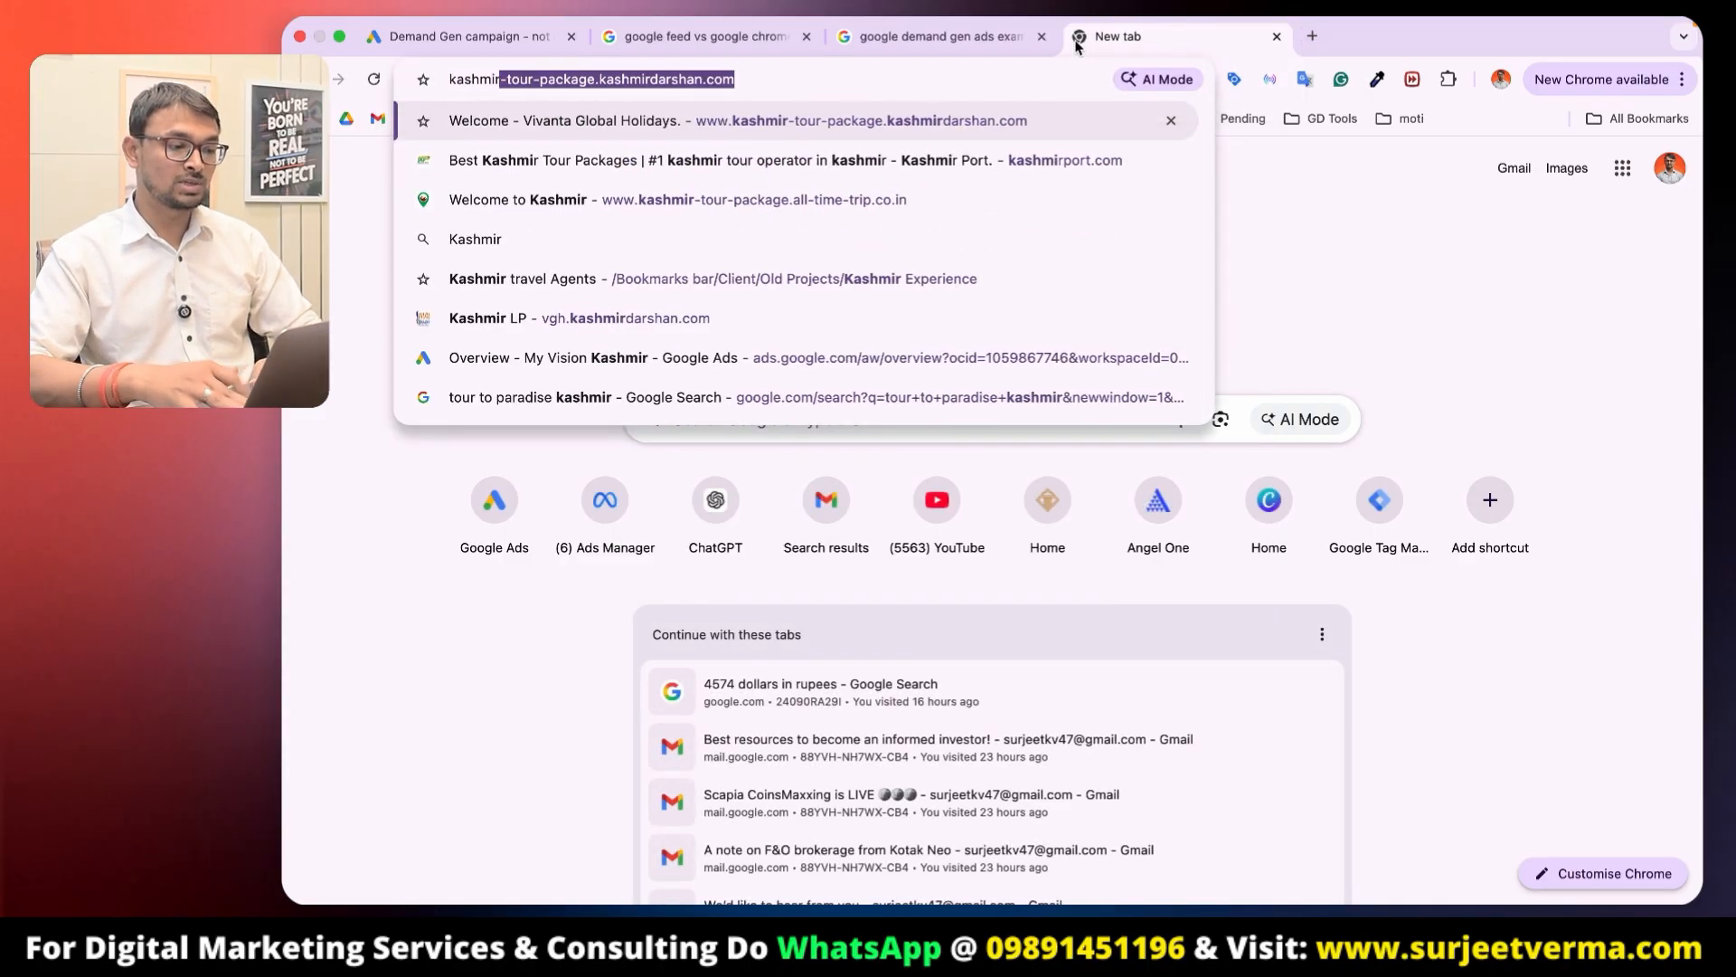
pyautogui.press('super+a')
pyautogui.press('super+c')
pyautogui.click(412, 41)
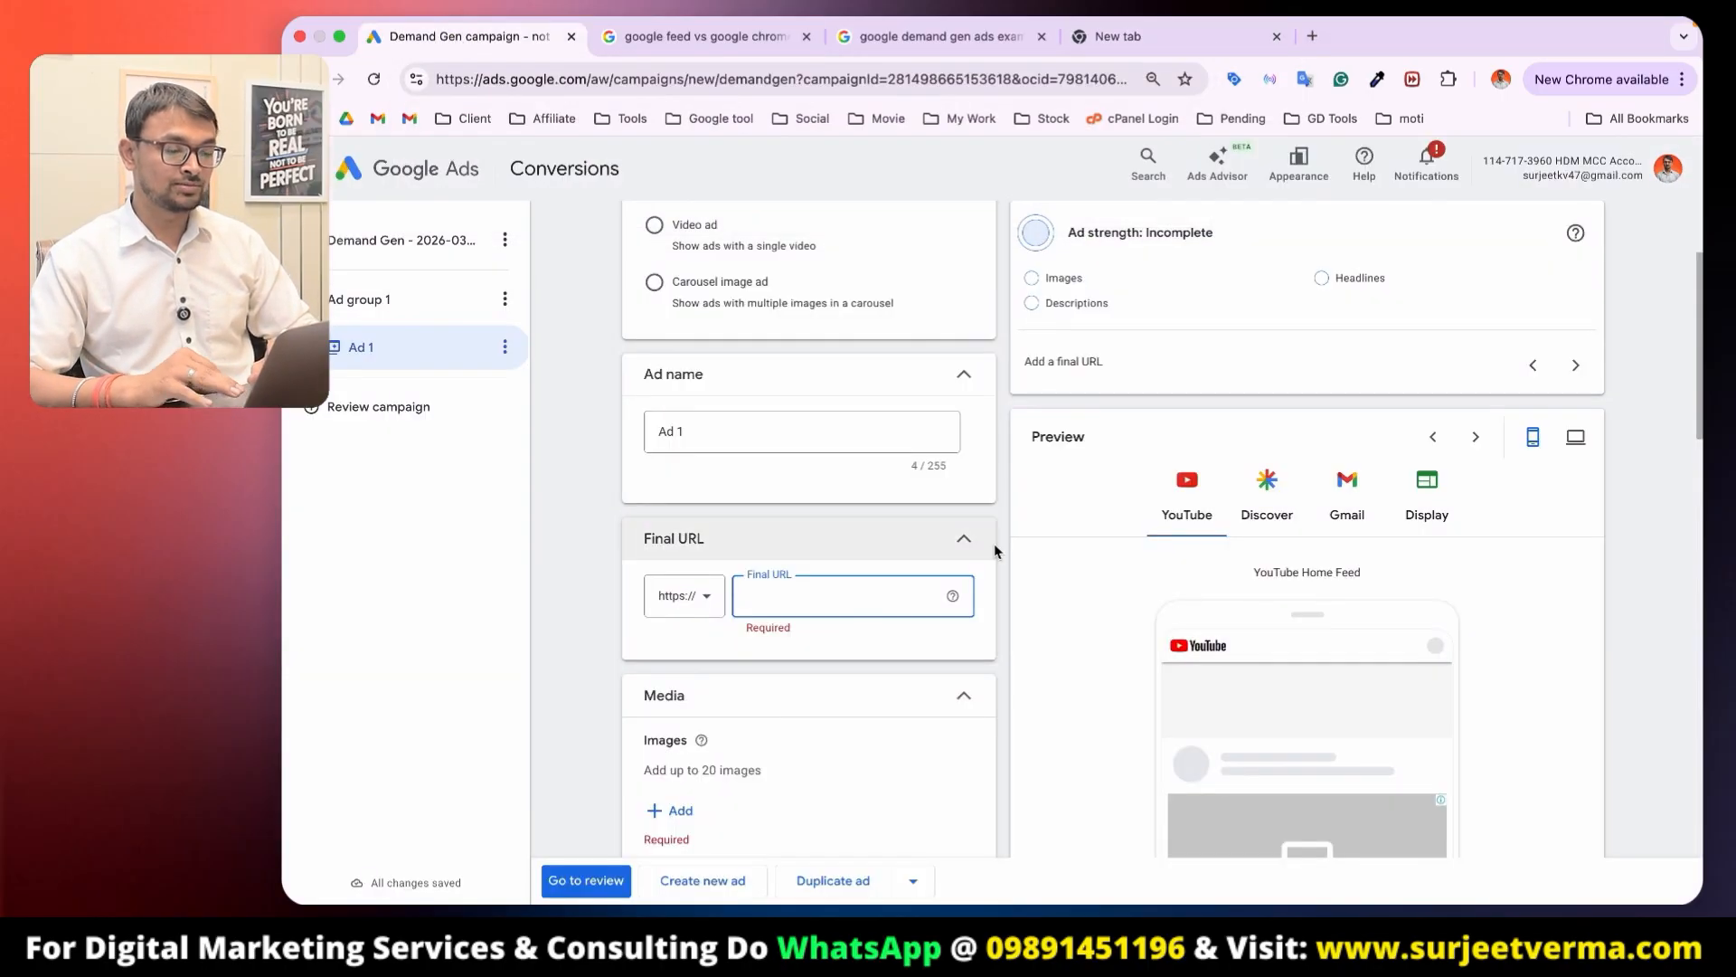
pyautogui.press('super+v')
# Step: Open the image picker for Ad 1, check the upload option and show the free stock images
pyautogui.scroll(-2, 778, 684)
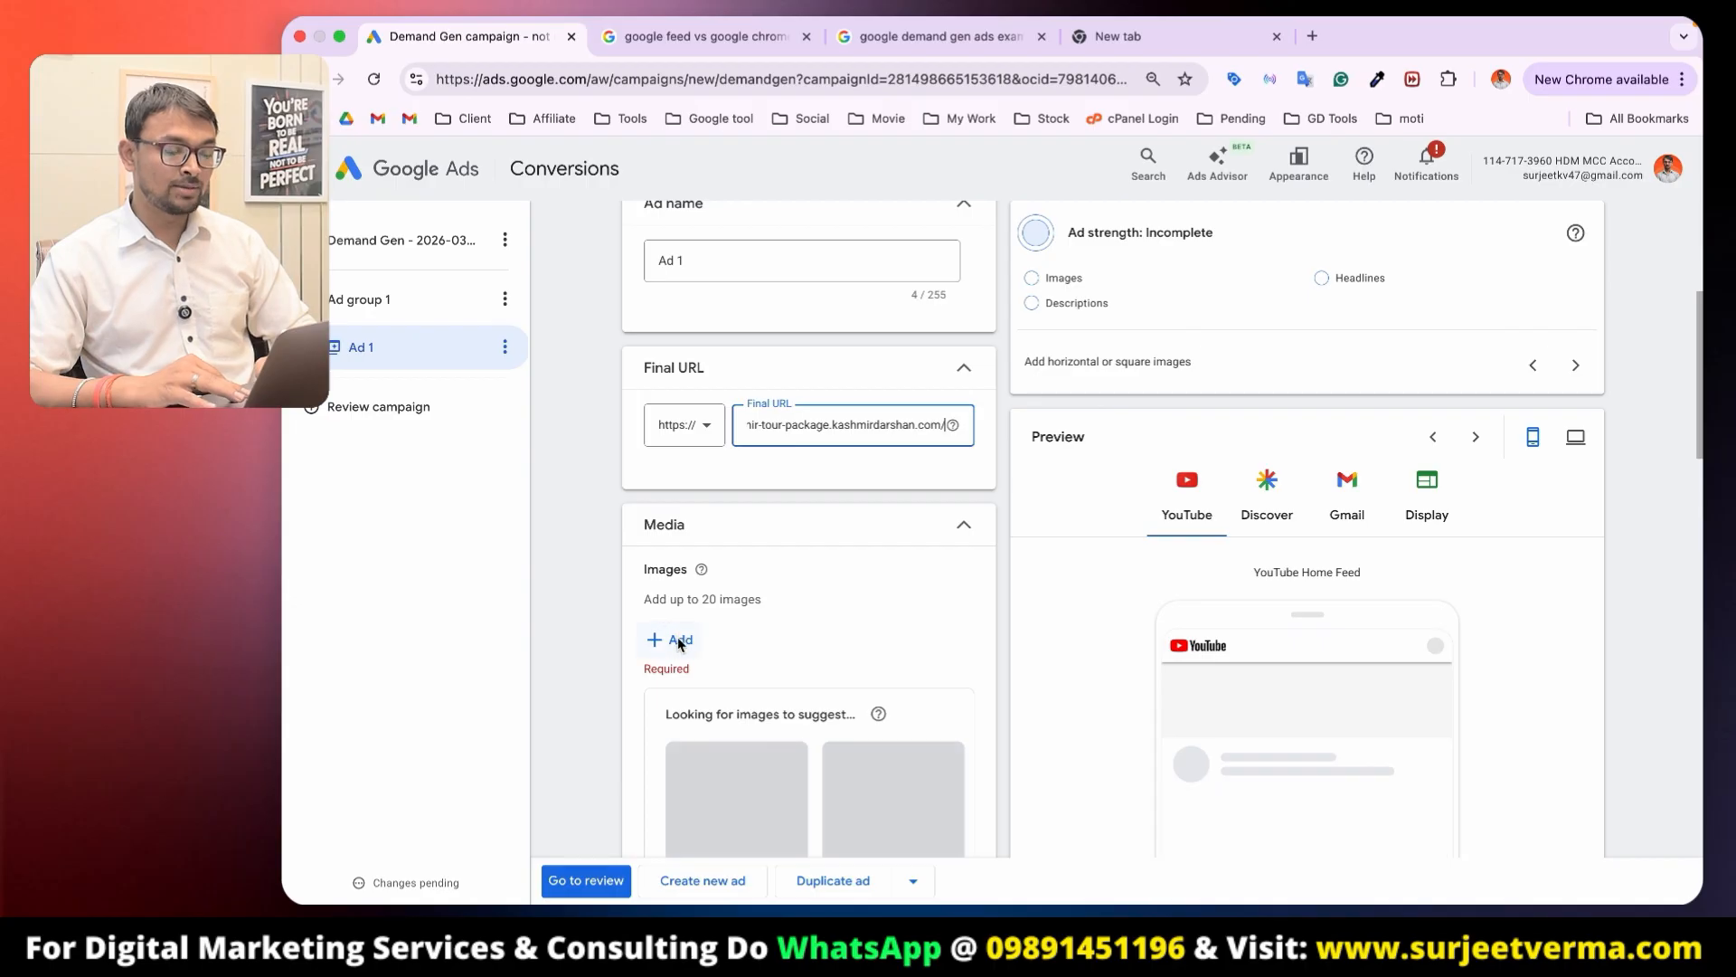
pyautogui.scroll(-2, 673, 561)
pyautogui.click(669, 510)
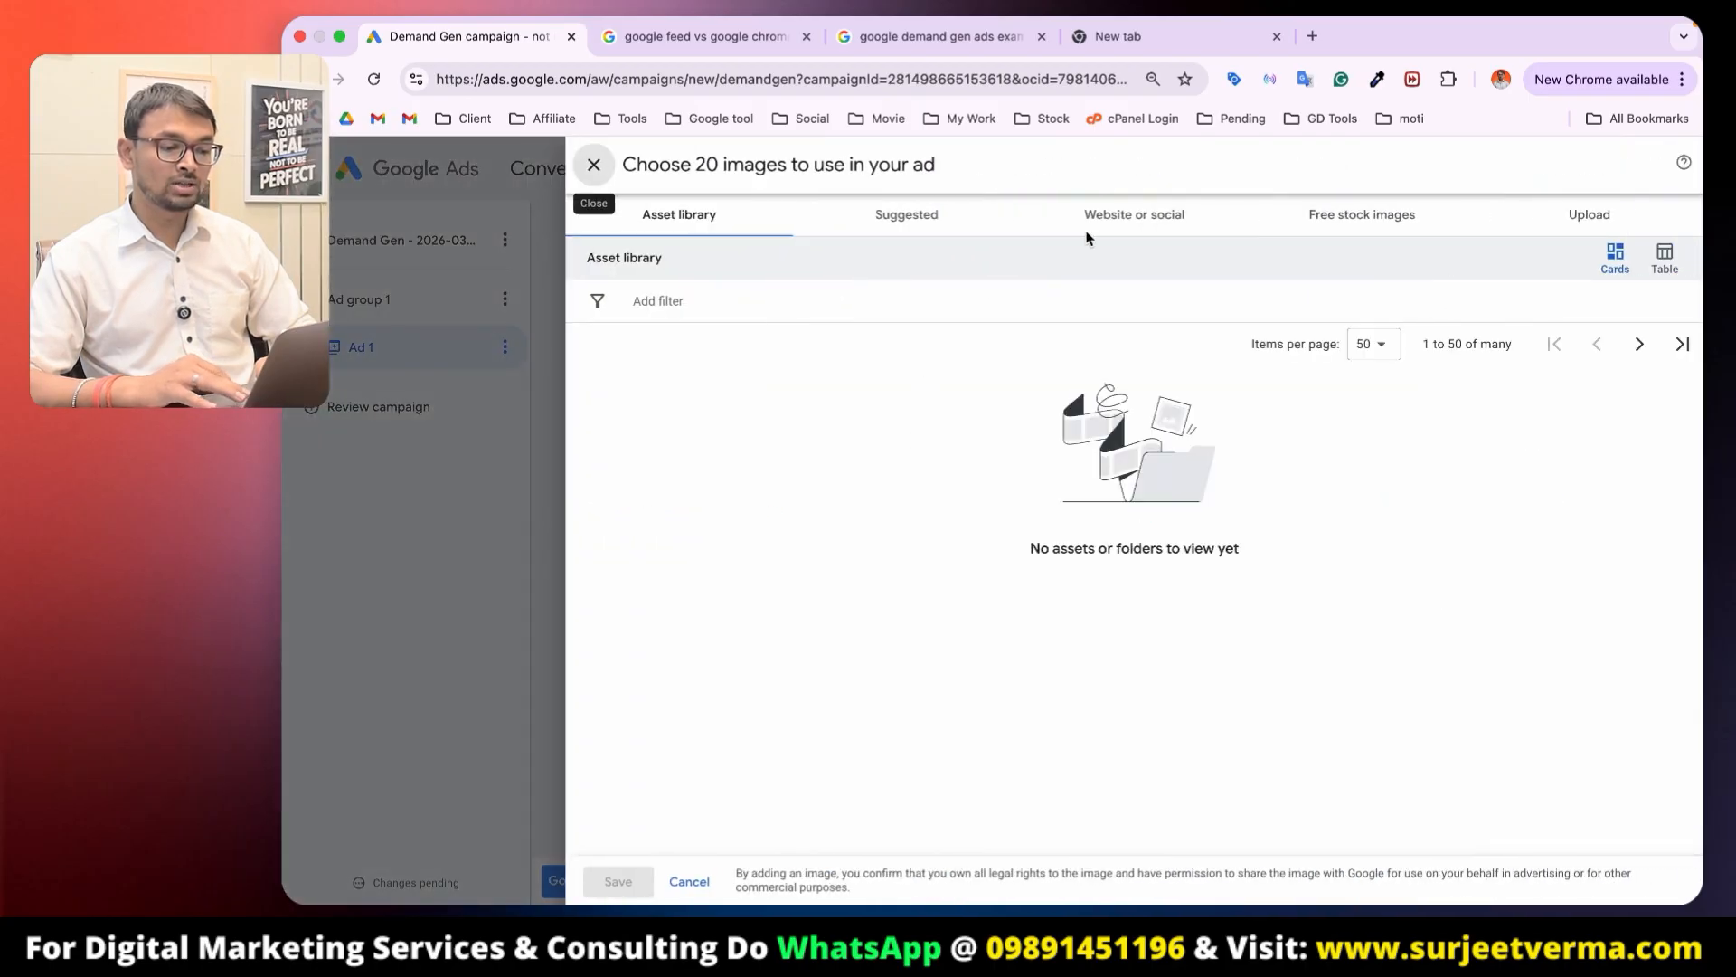
pyautogui.click(1574, 217)
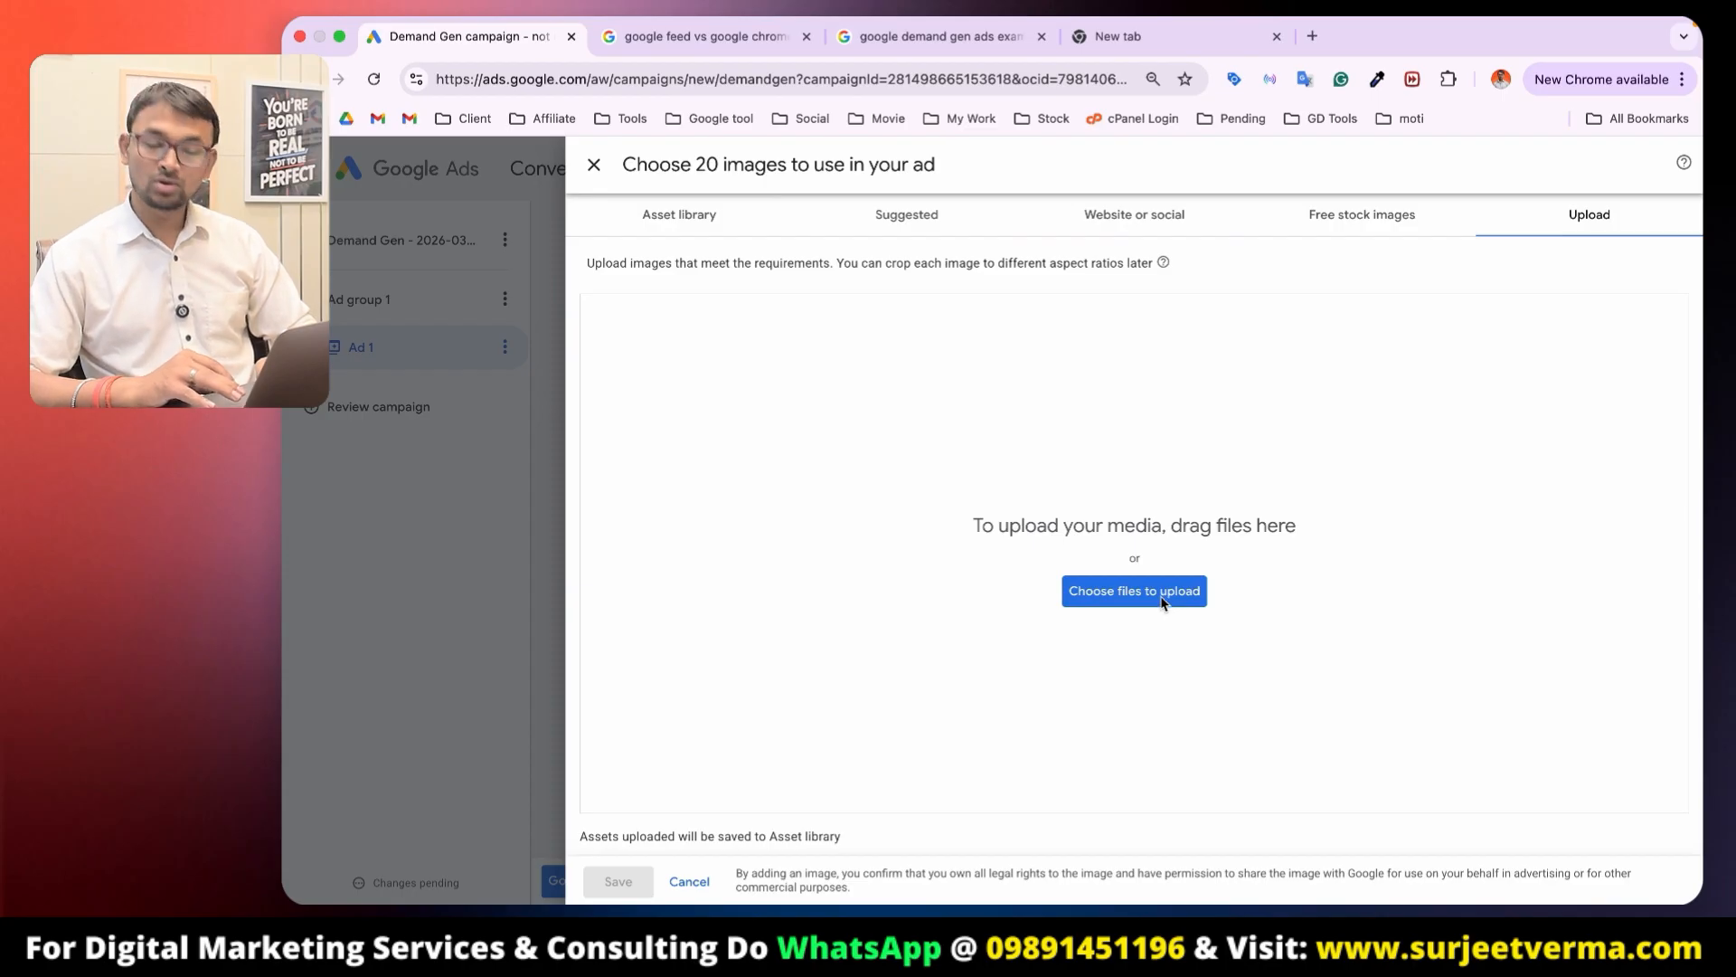
pyautogui.click(1321, 218)
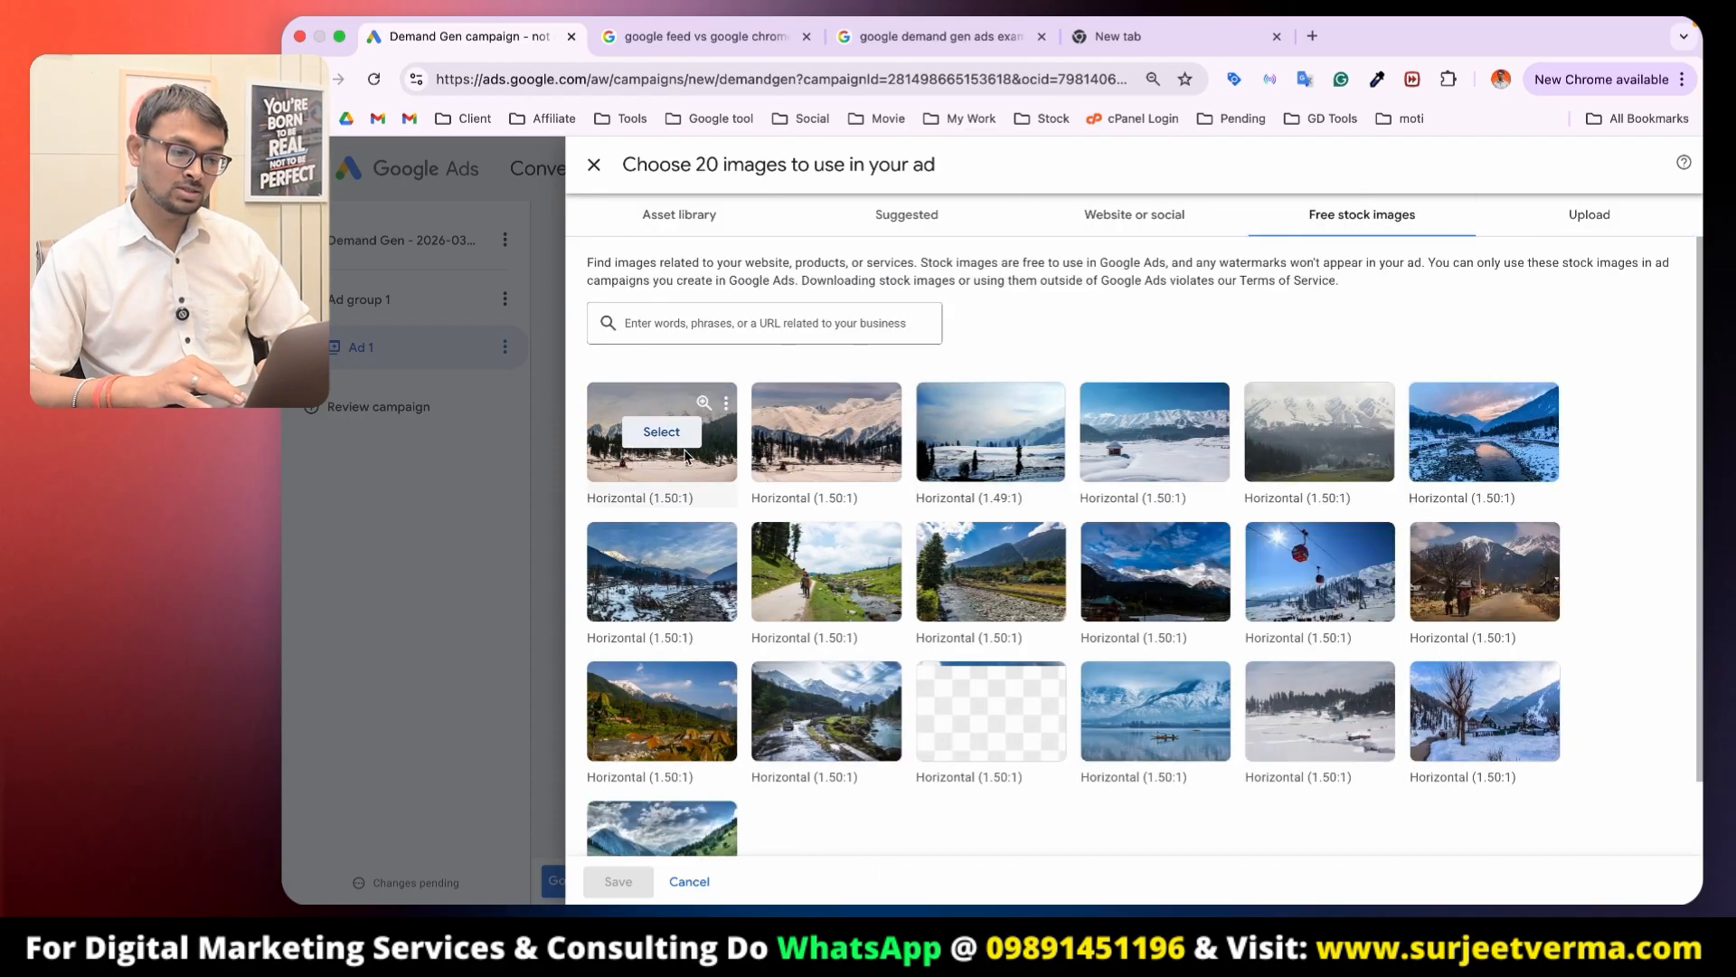
# Step: Select five free stock Kashmir landscape photos, filling all 20 image slots, and save them to Ad 1
pyautogui.click(661, 432)
pyautogui.click(990, 431)
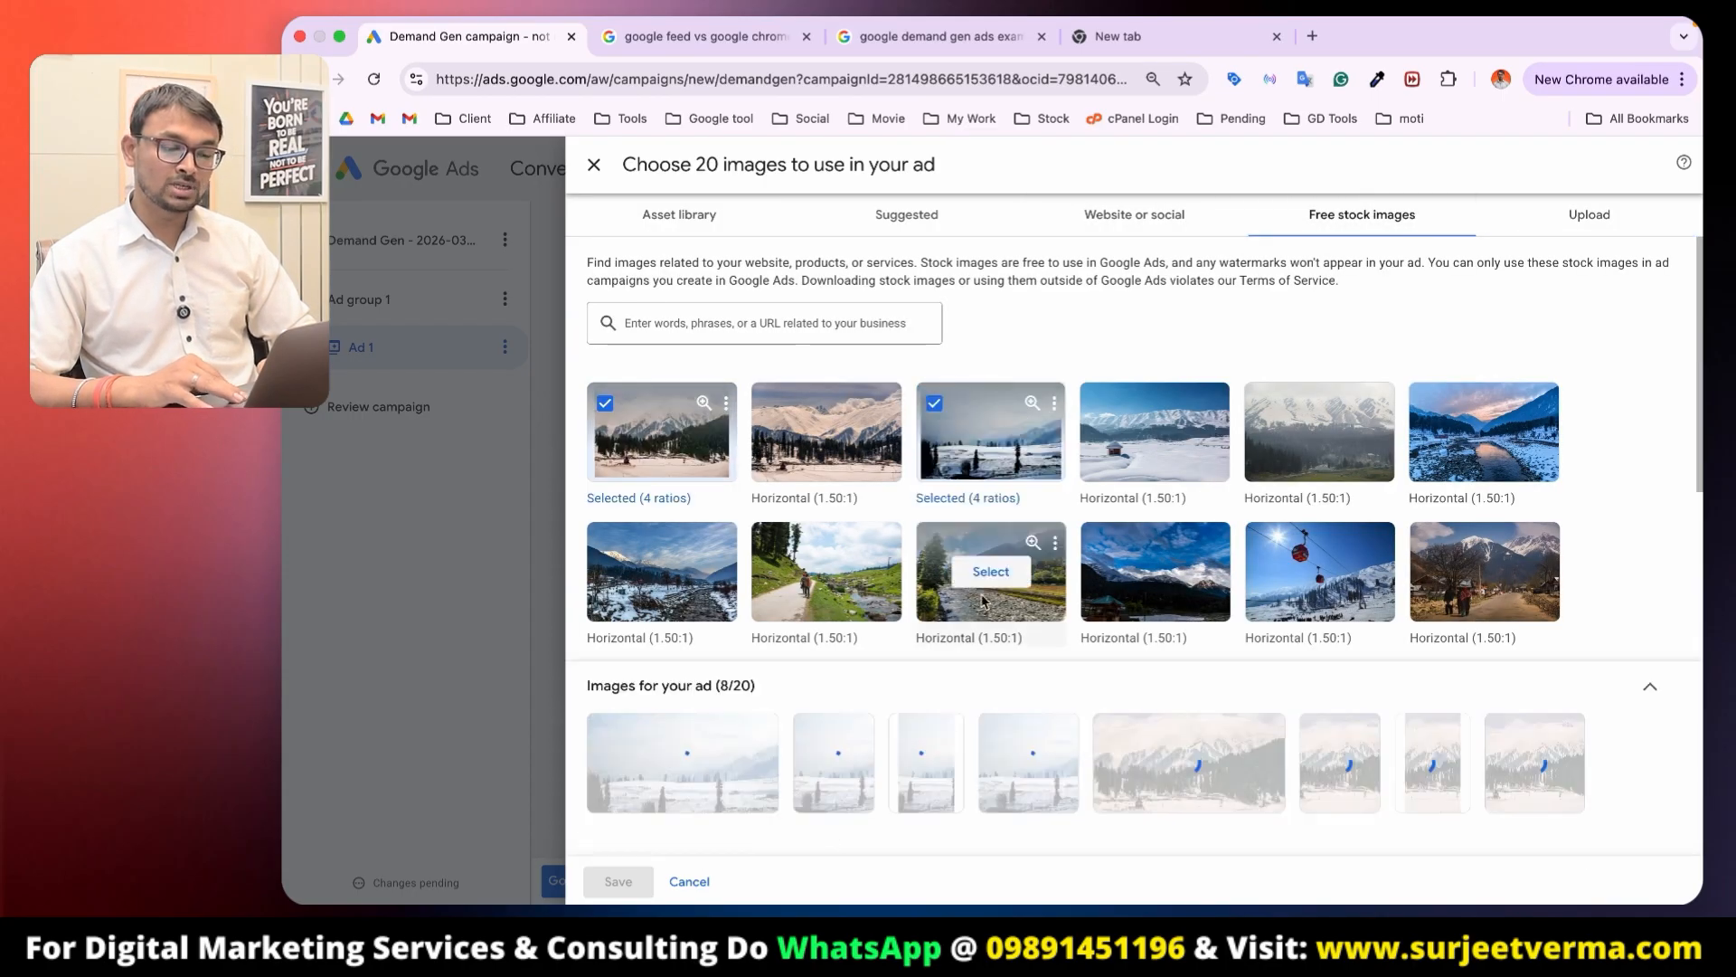
pyautogui.click(826, 571)
pyautogui.click(991, 571)
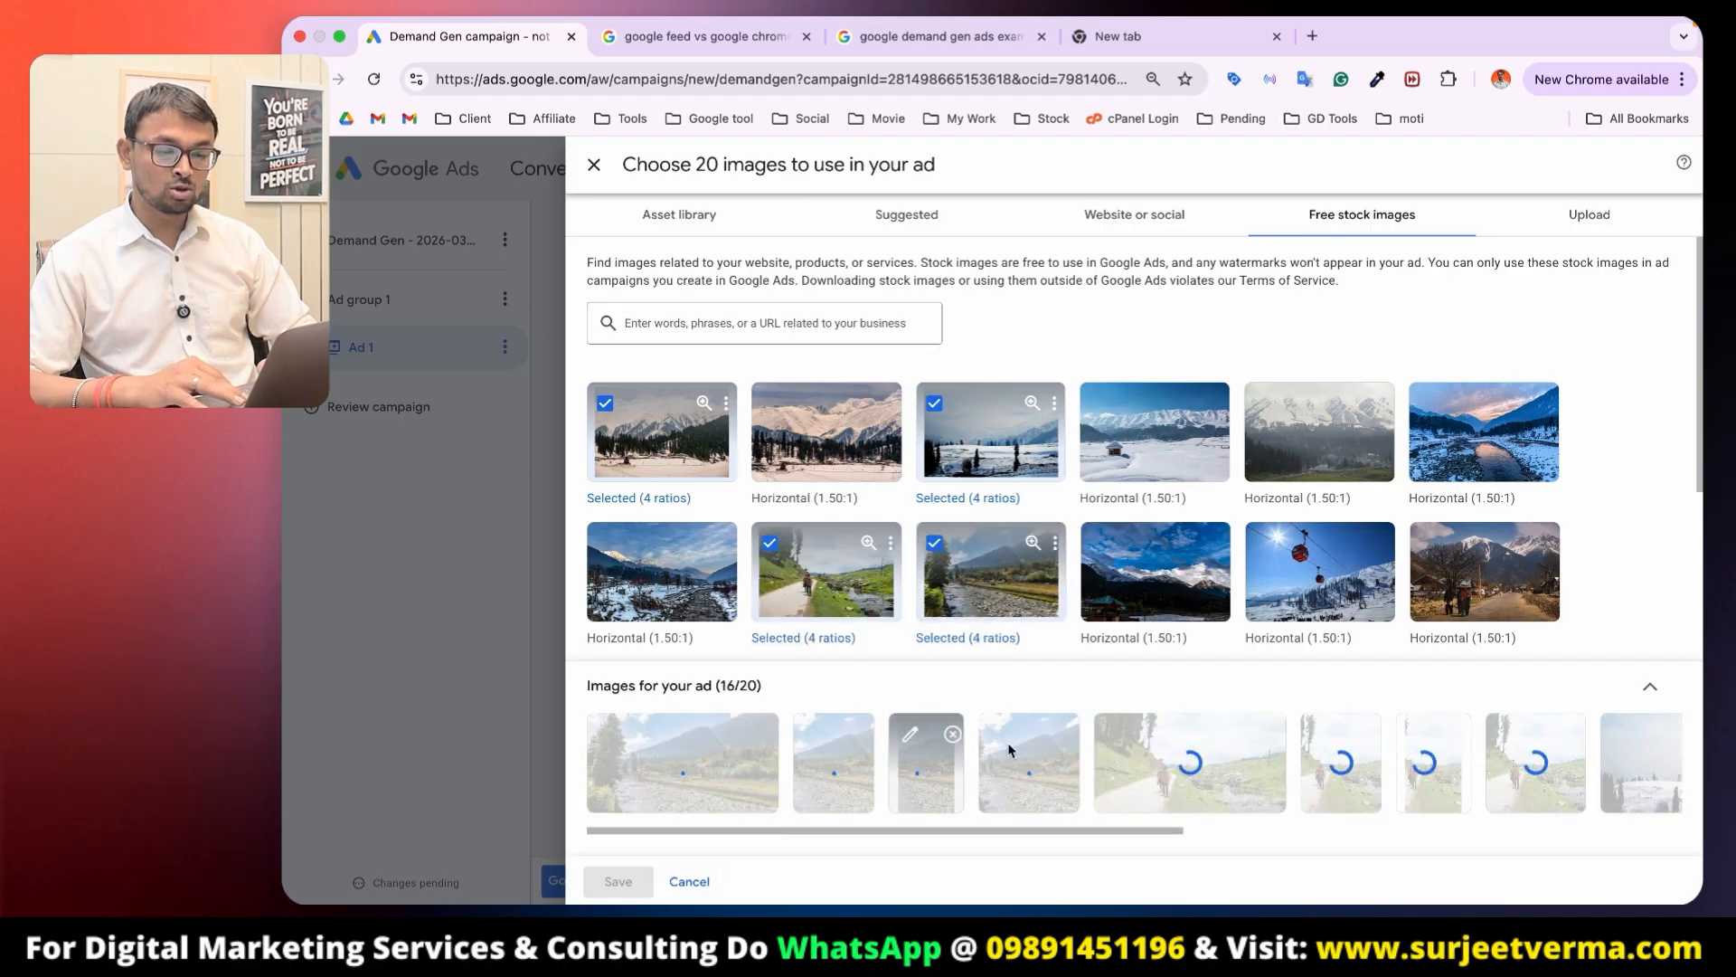
pyautogui.click(1483, 440)
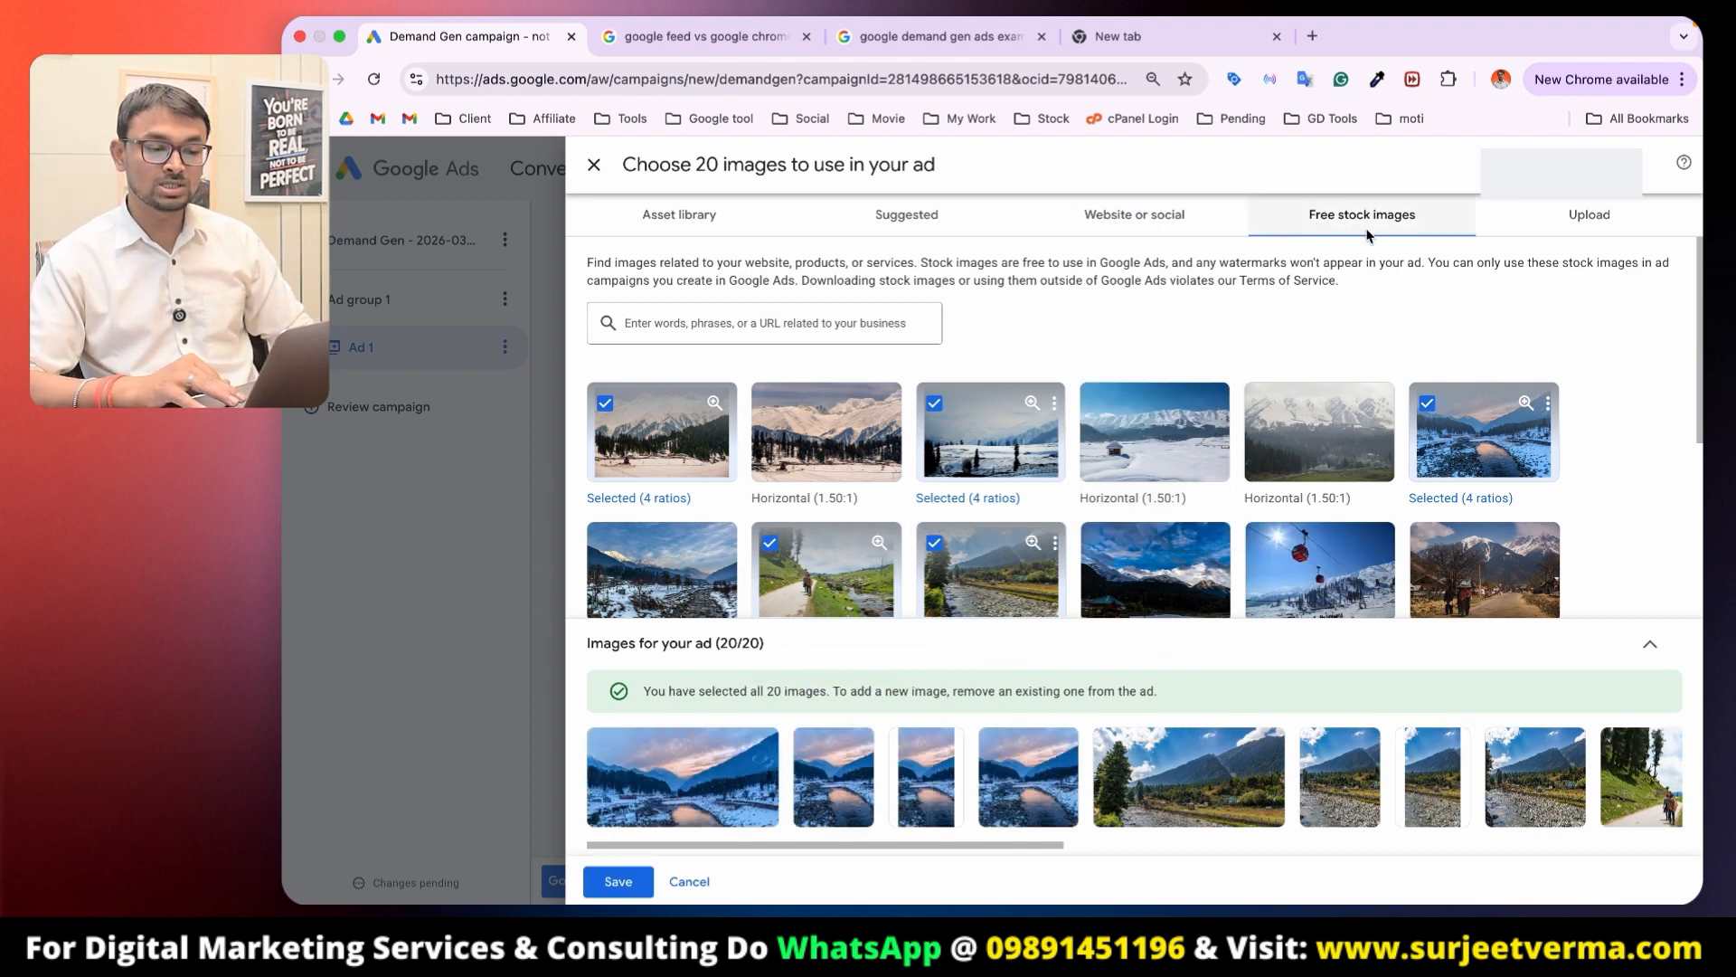
pyautogui.scroll(-3, 1266, 452)
pyautogui.scroll(-2, 1046, 508)
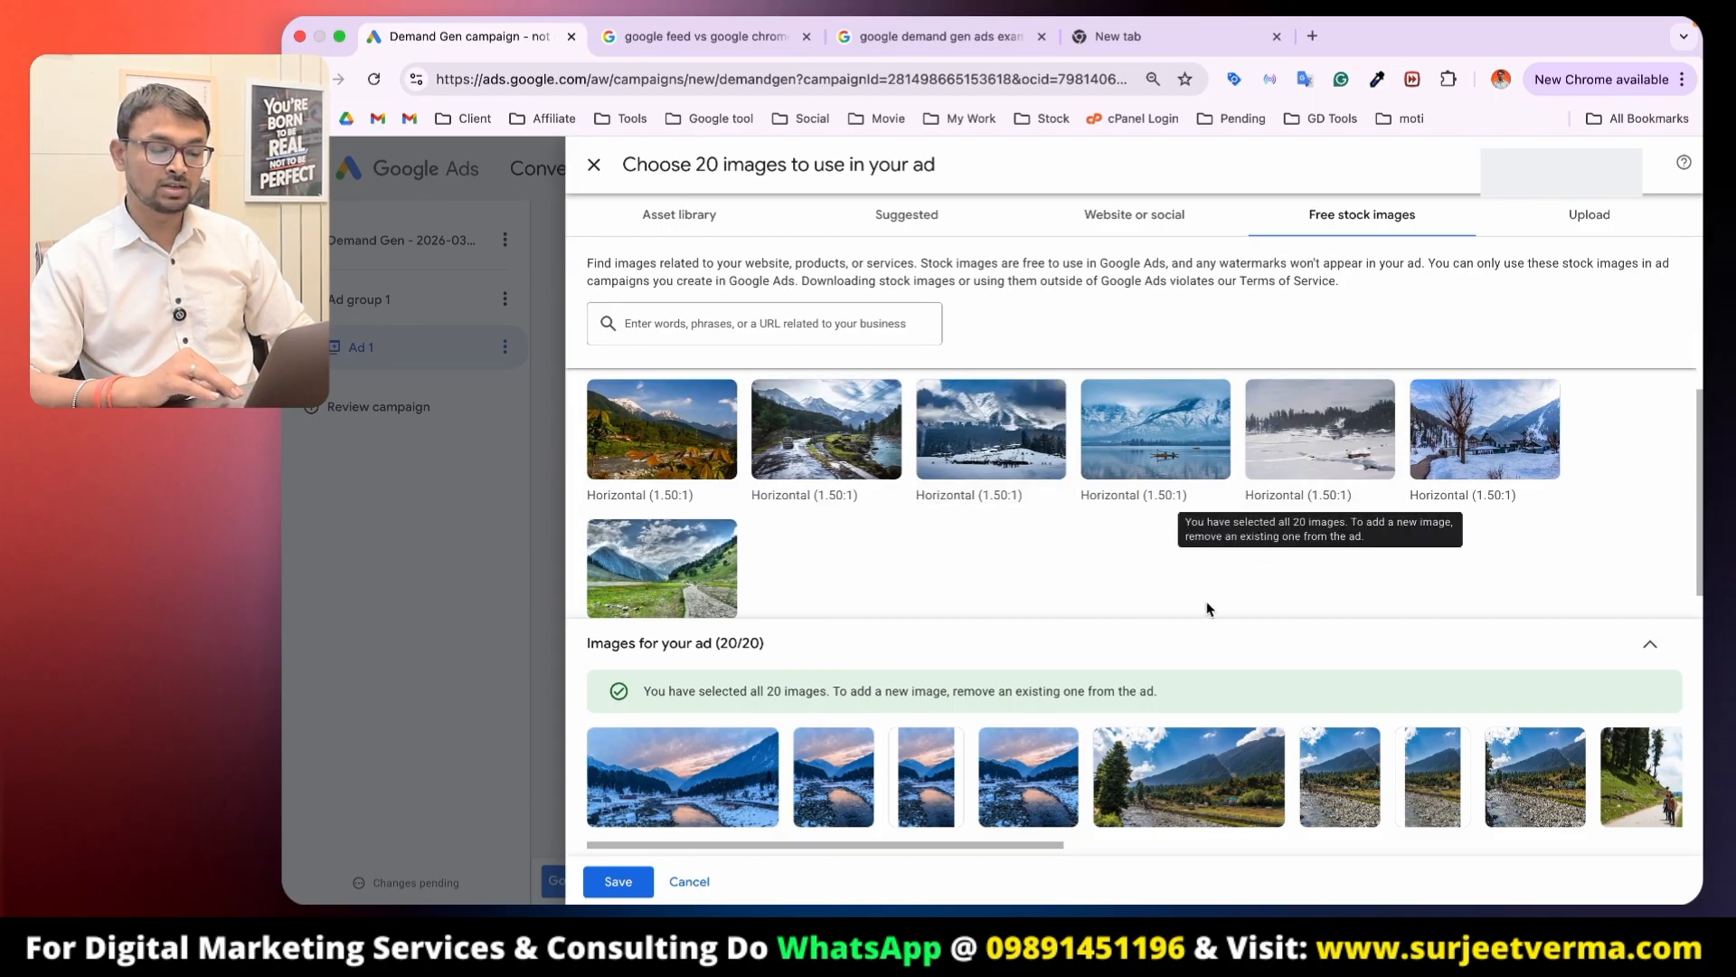
pyautogui.scroll(-1, 1207, 578)
pyautogui.click(618, 888)
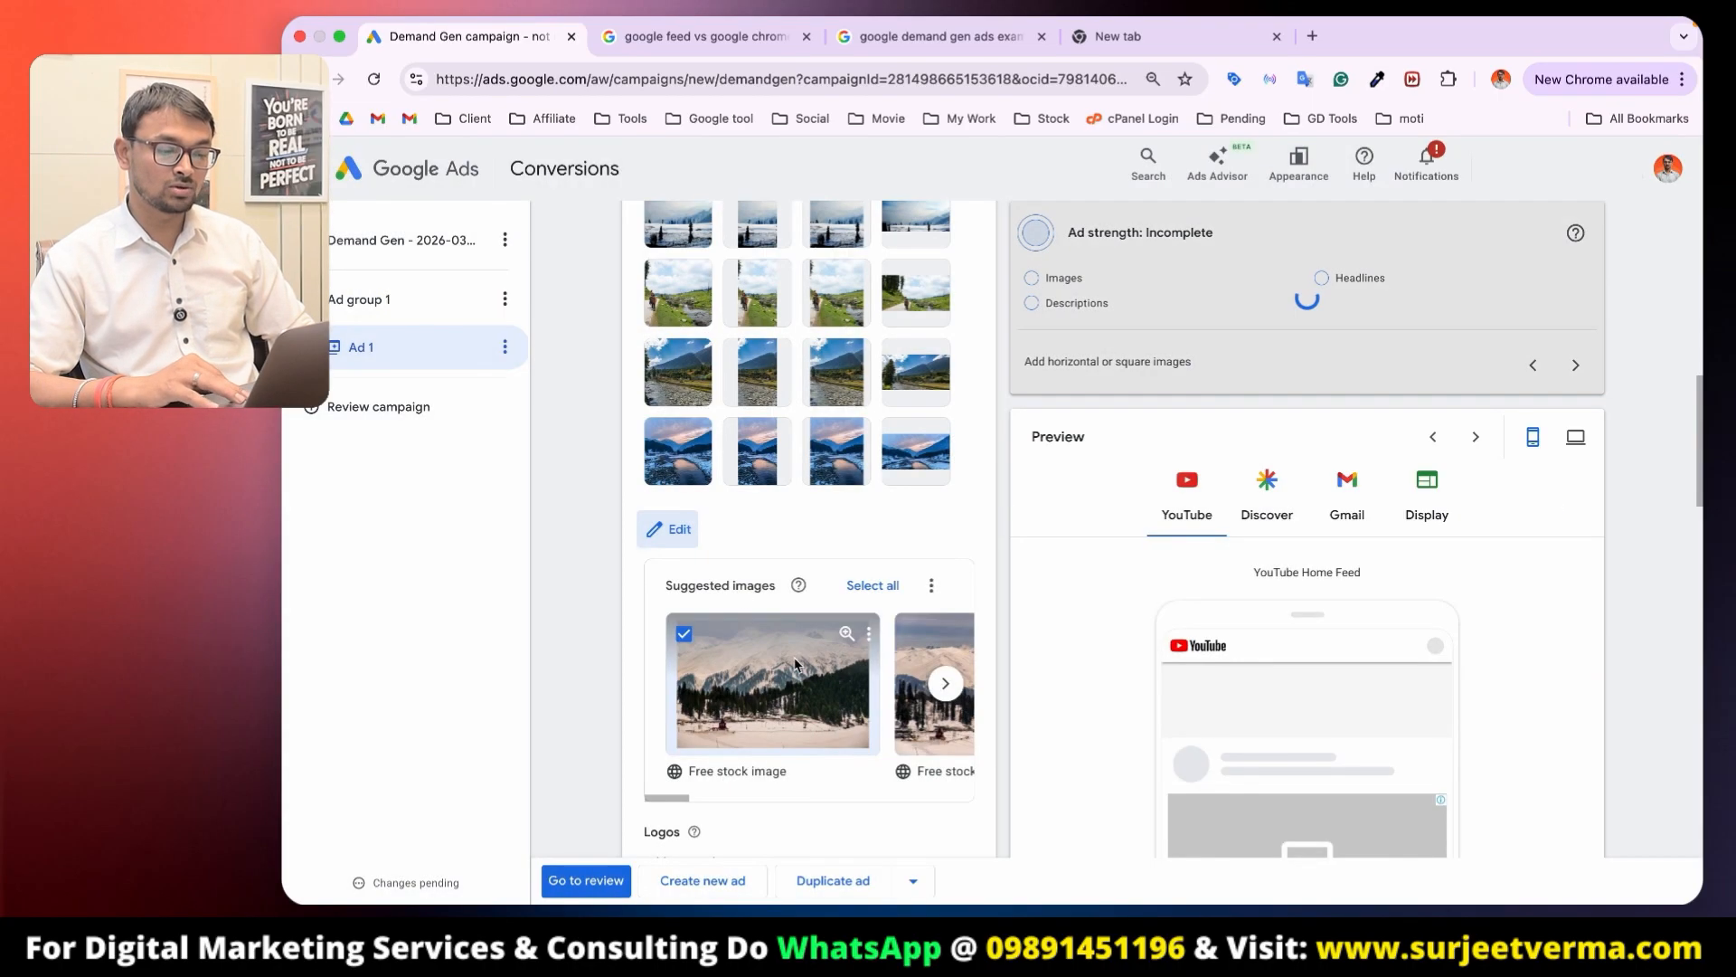
# Step: Review the added images and look through the ad's text, call to action, business name and asset optimization fields
pyautogui.scroll(1, 808, 480)
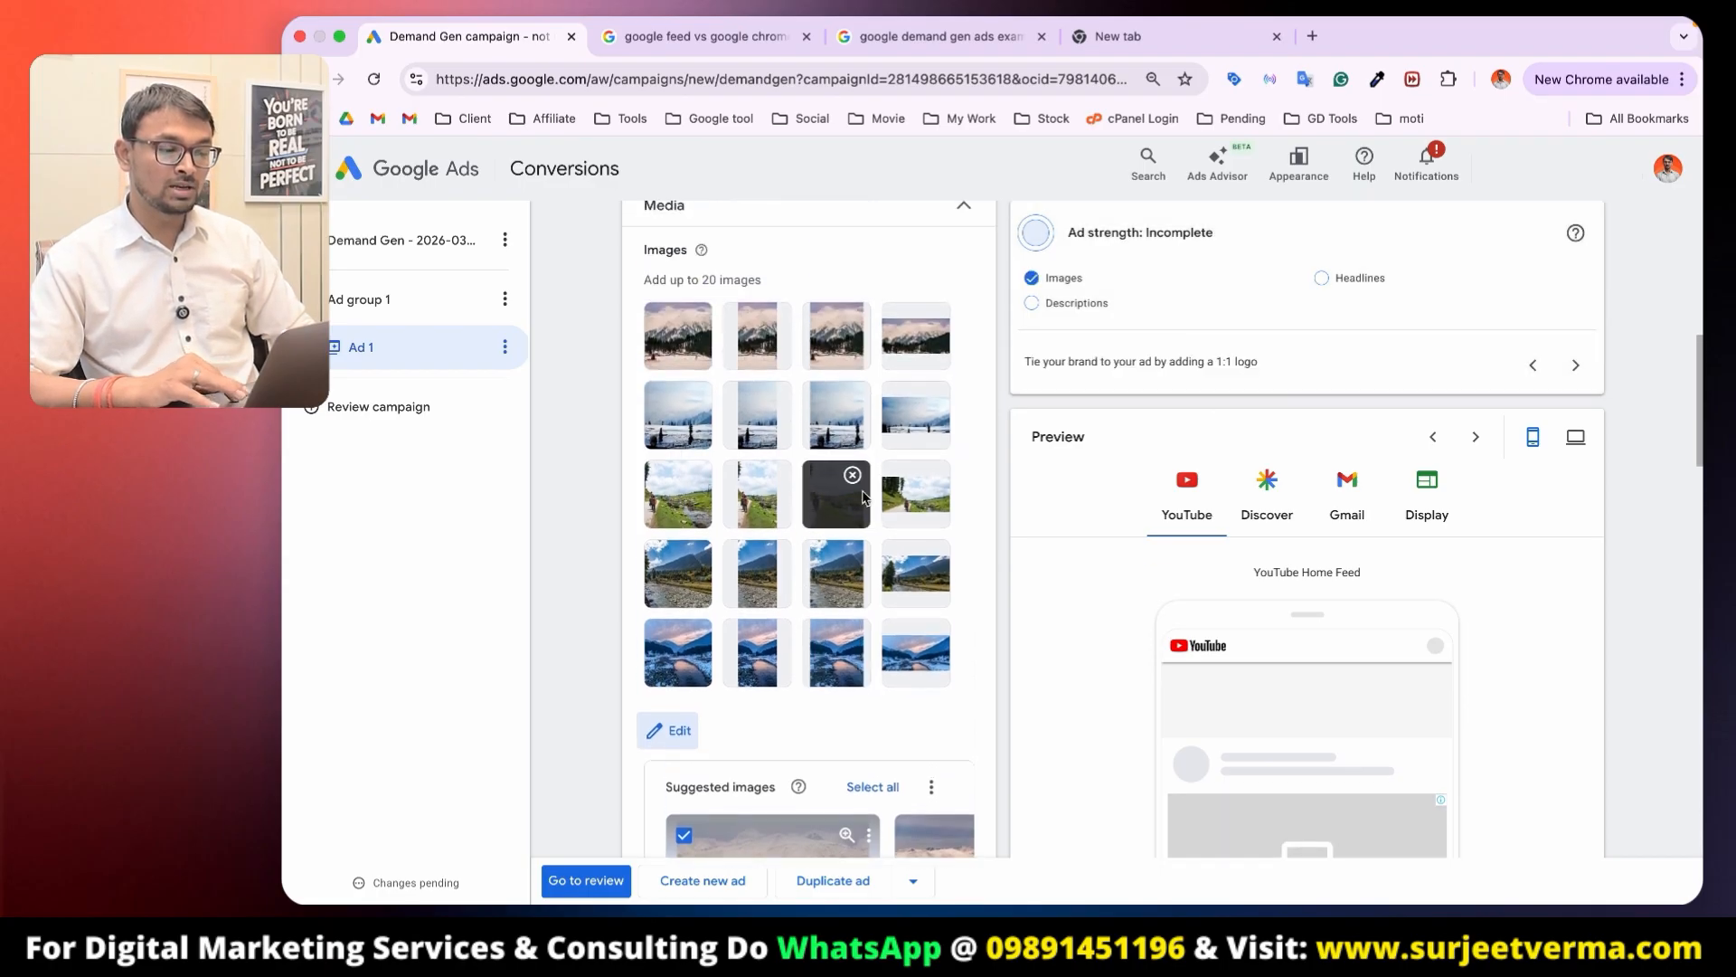
pyautogui.scroll(-5, 1302, 444)
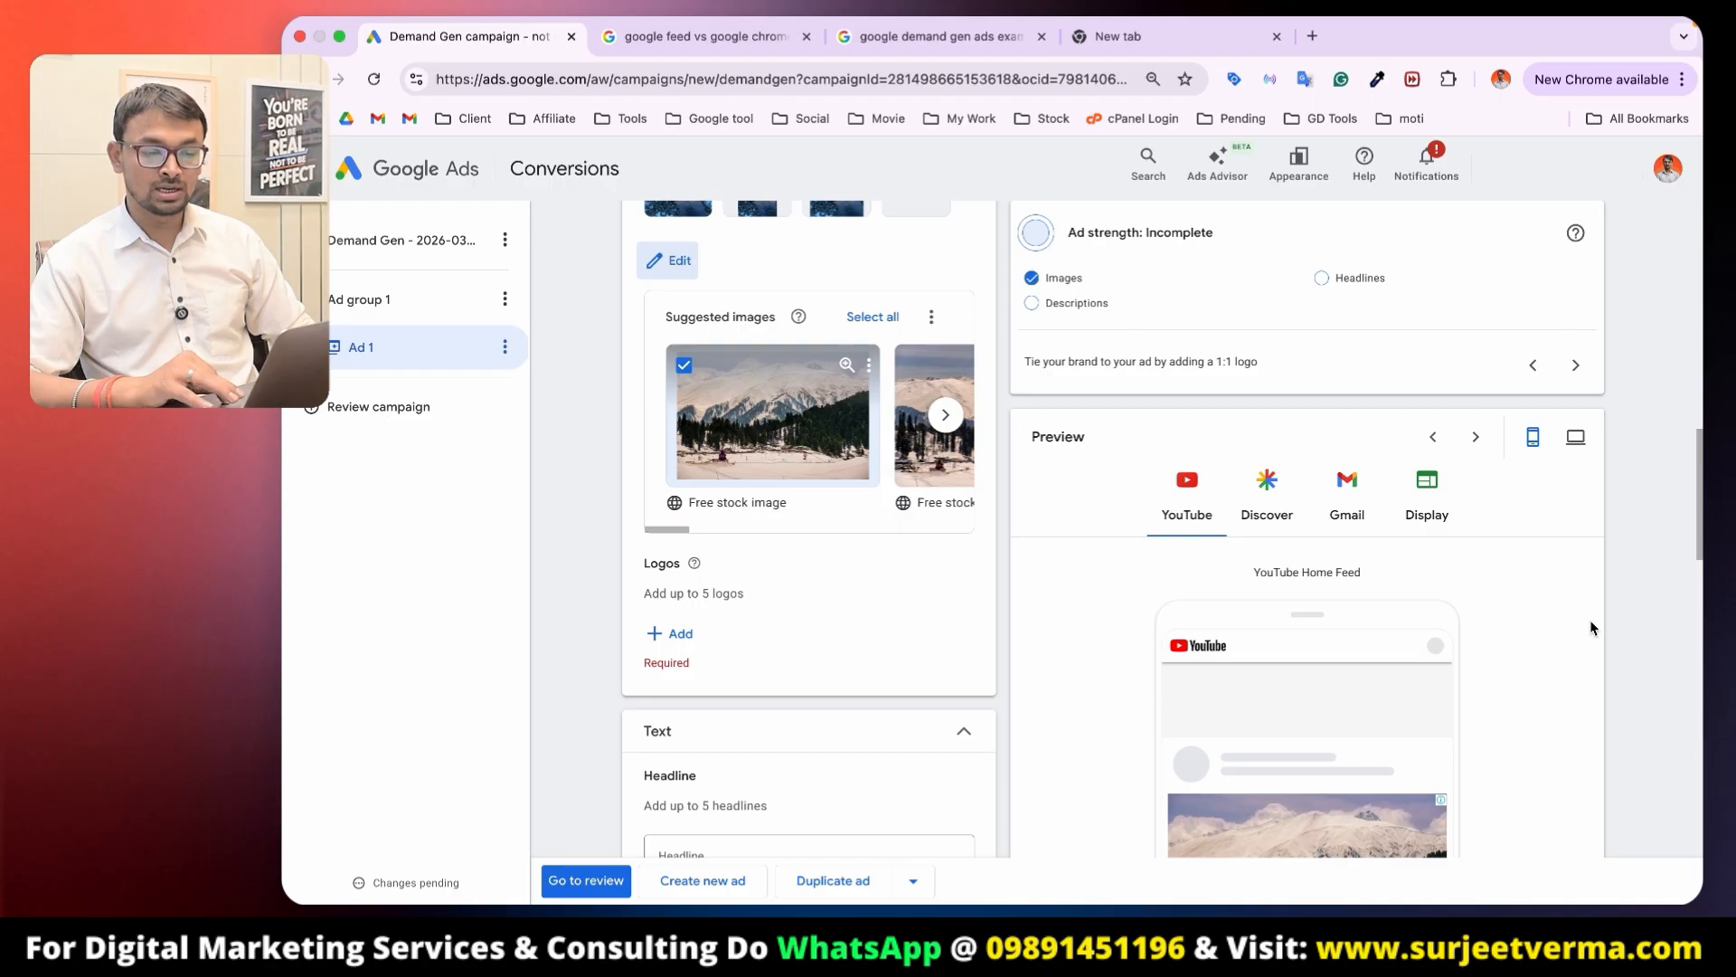
pyautogui.scroll(-15, 1590, 620)
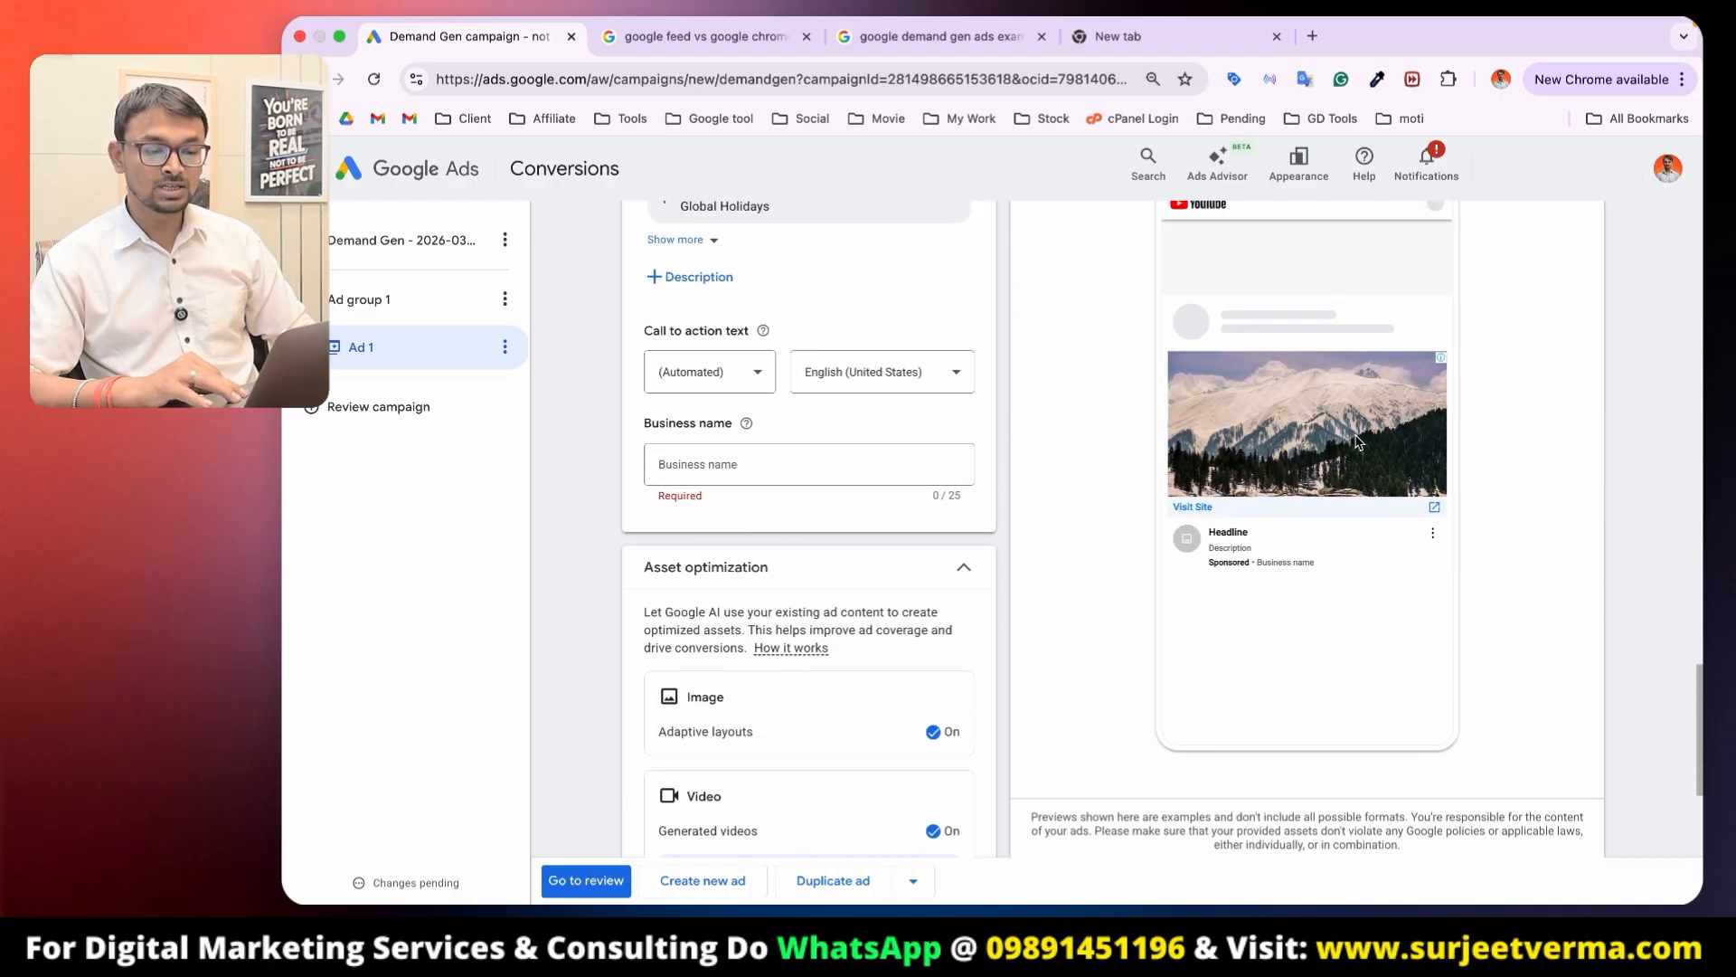
pyautogui.scroll(1, 904, 361)
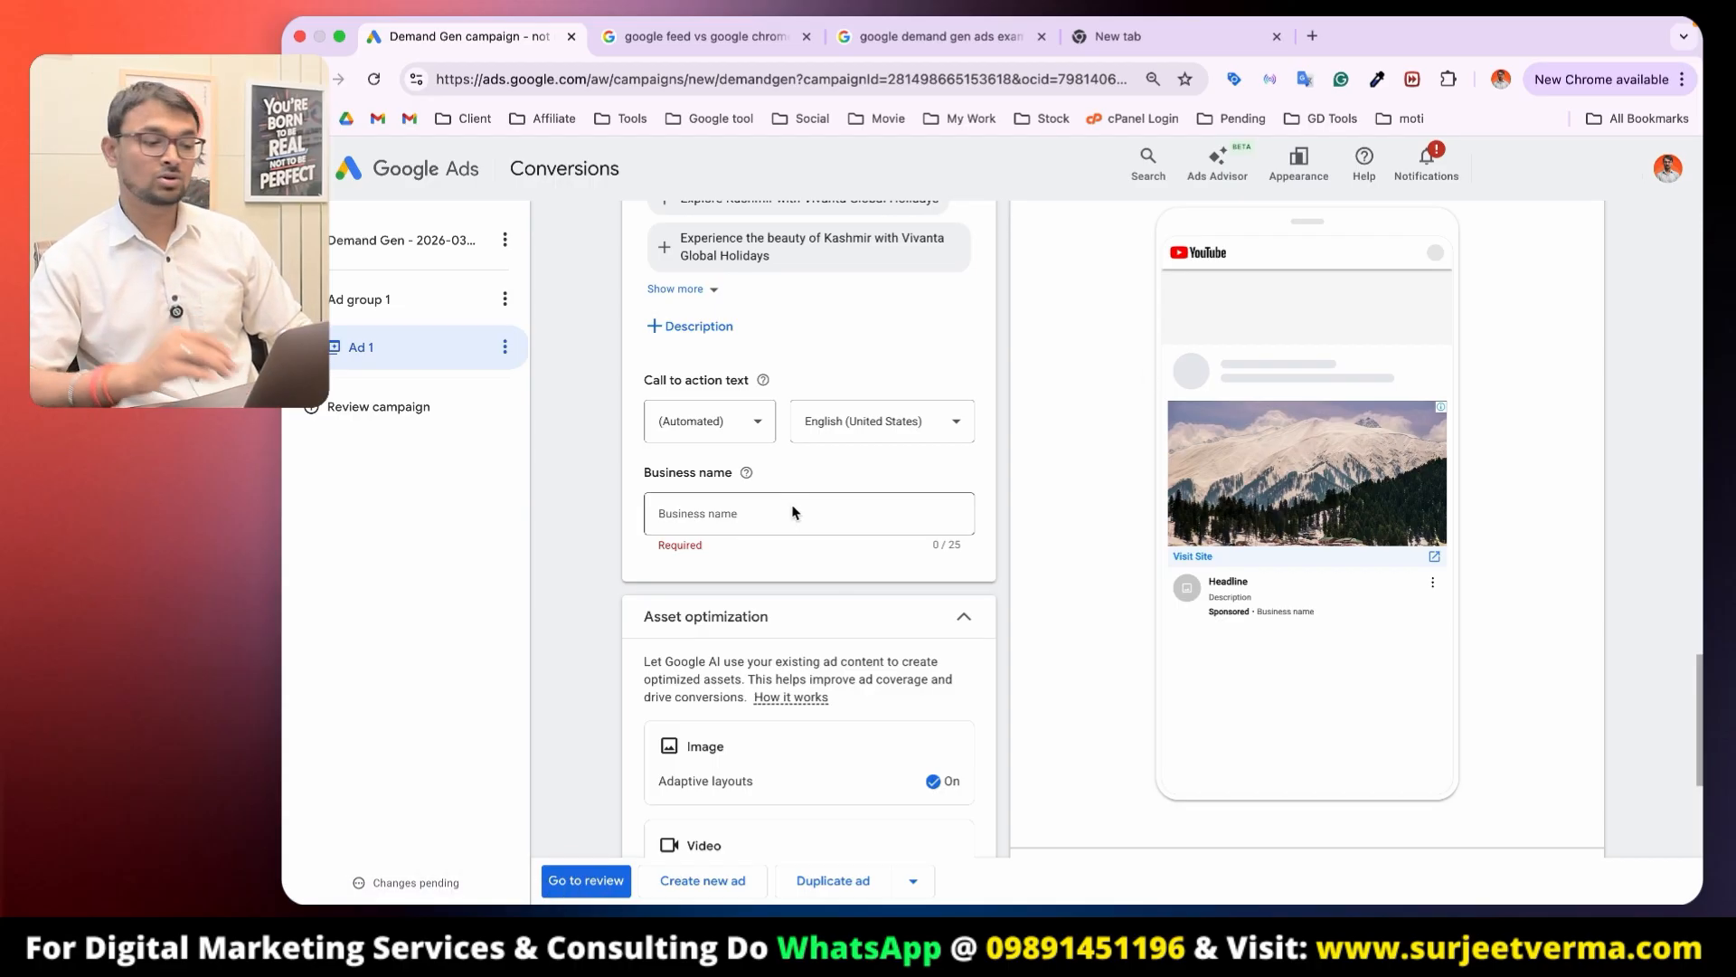
pyautogui.scroll(10, 792, 513)
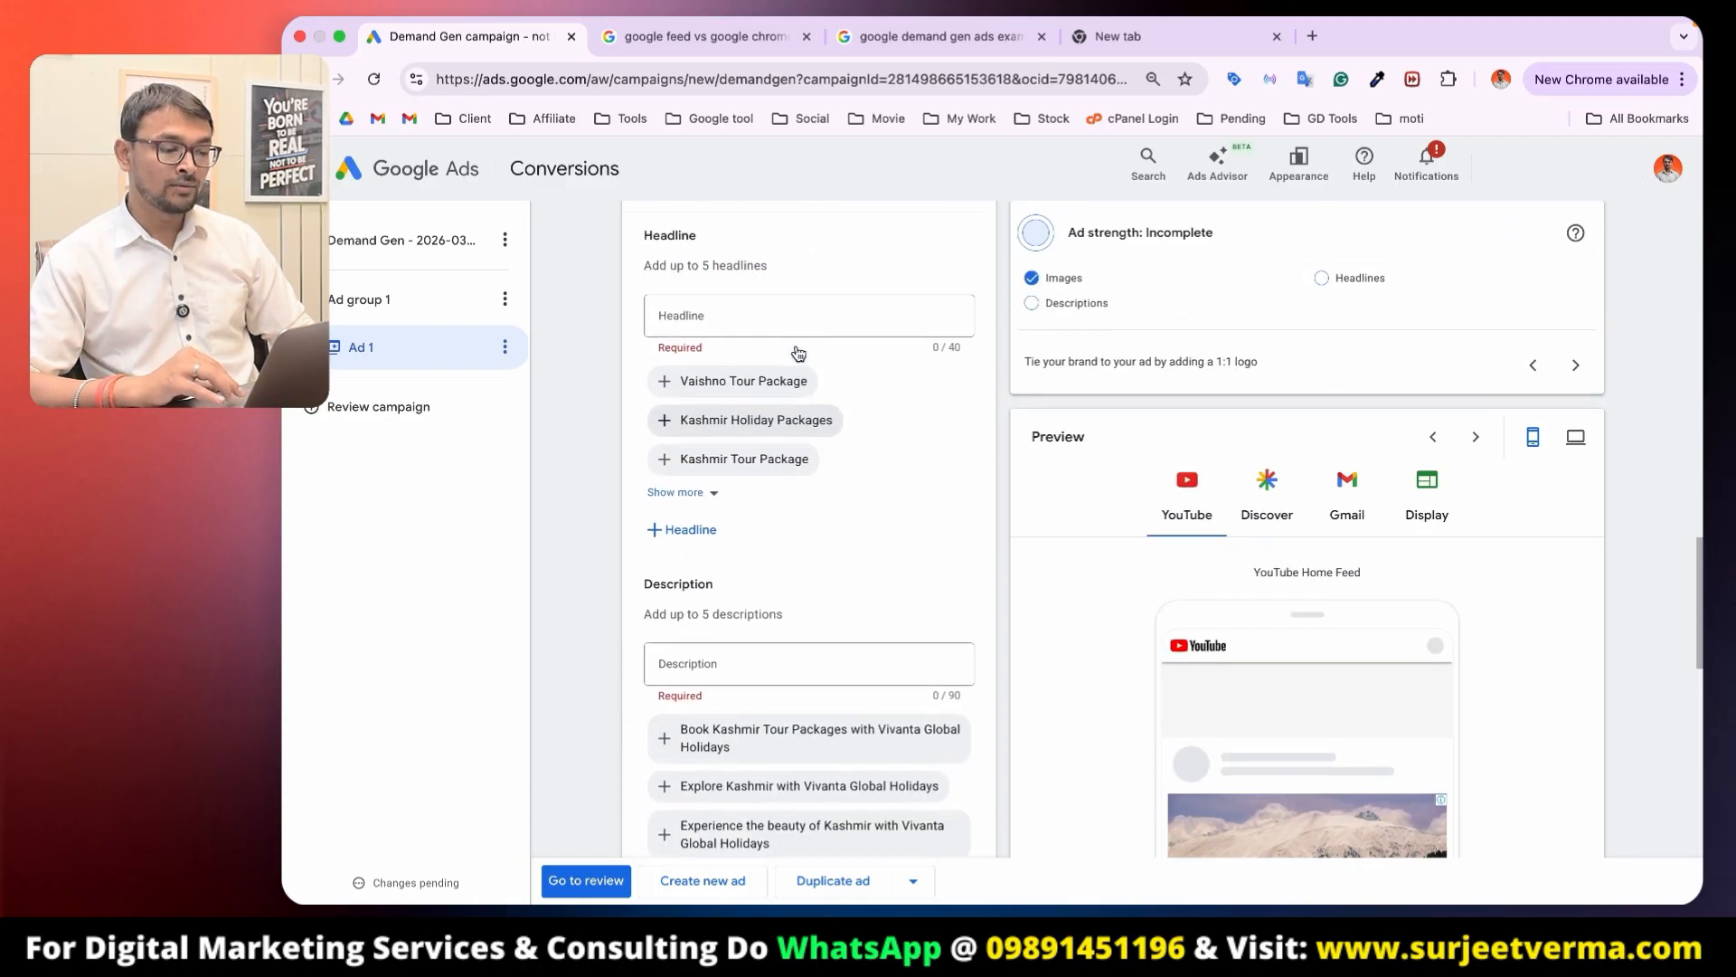
# Step: Add the snowy river sunset image from the asset library as the ad's logo with a 1:1 crop and save it
pyautogui.scroll(3, 714, 466)
pyautogui.scroll(3, 732, 434)
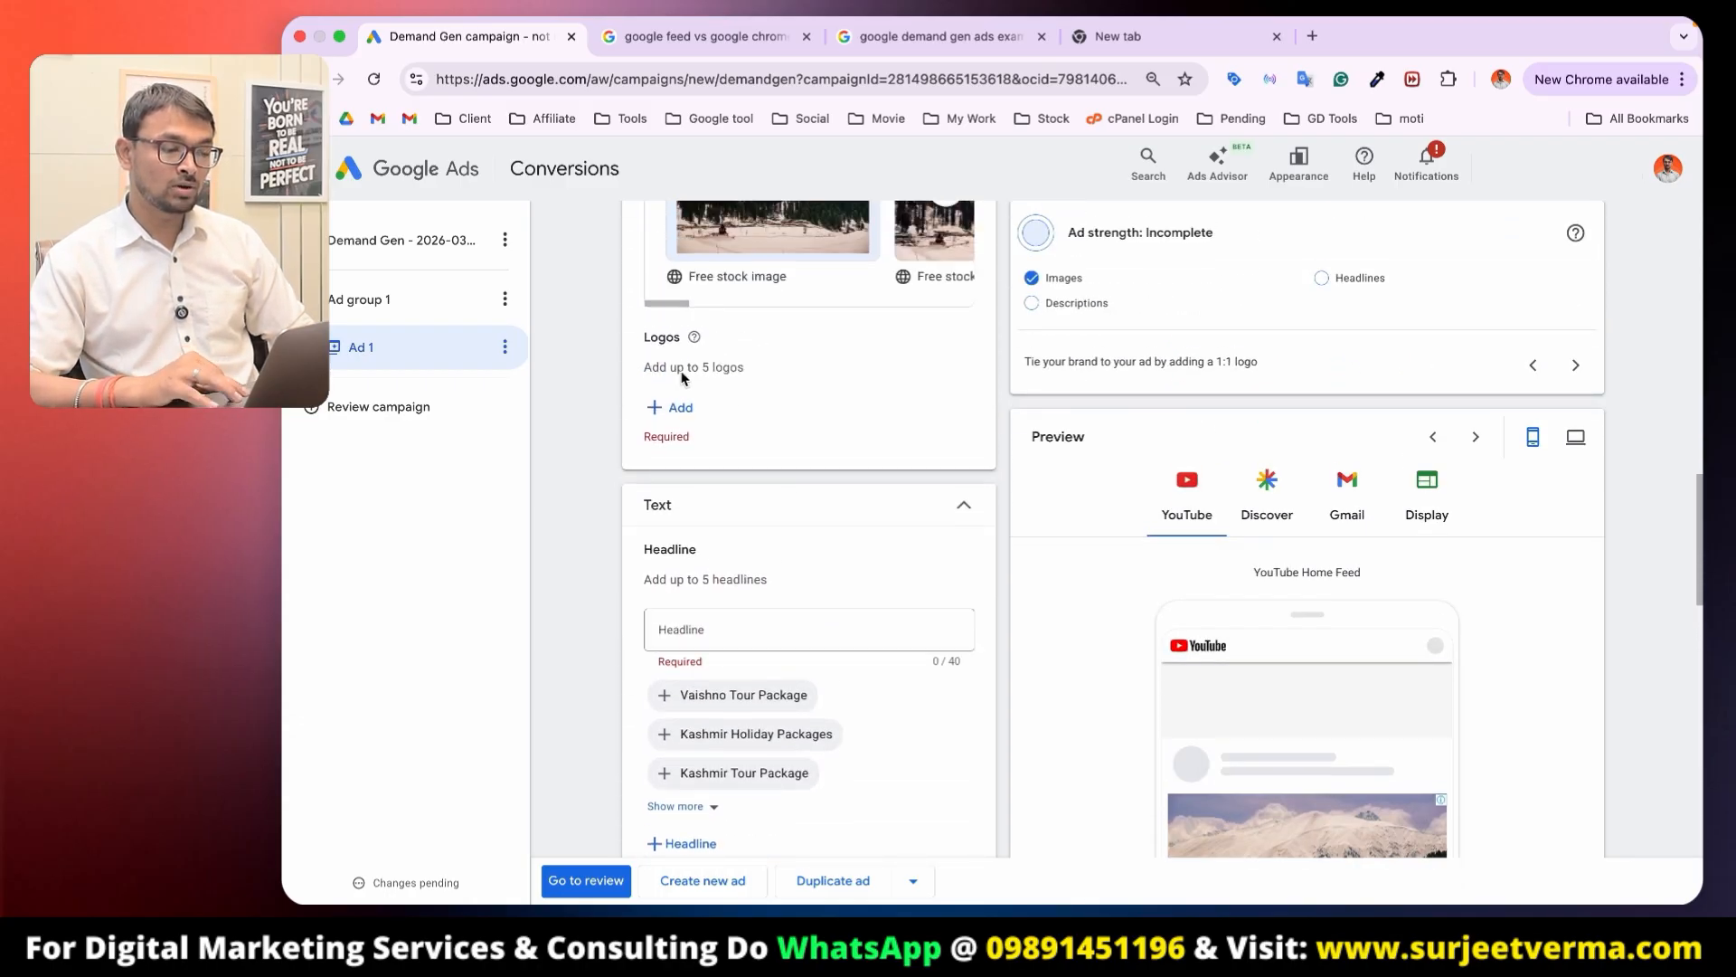
pyautogui.click(680, 407)
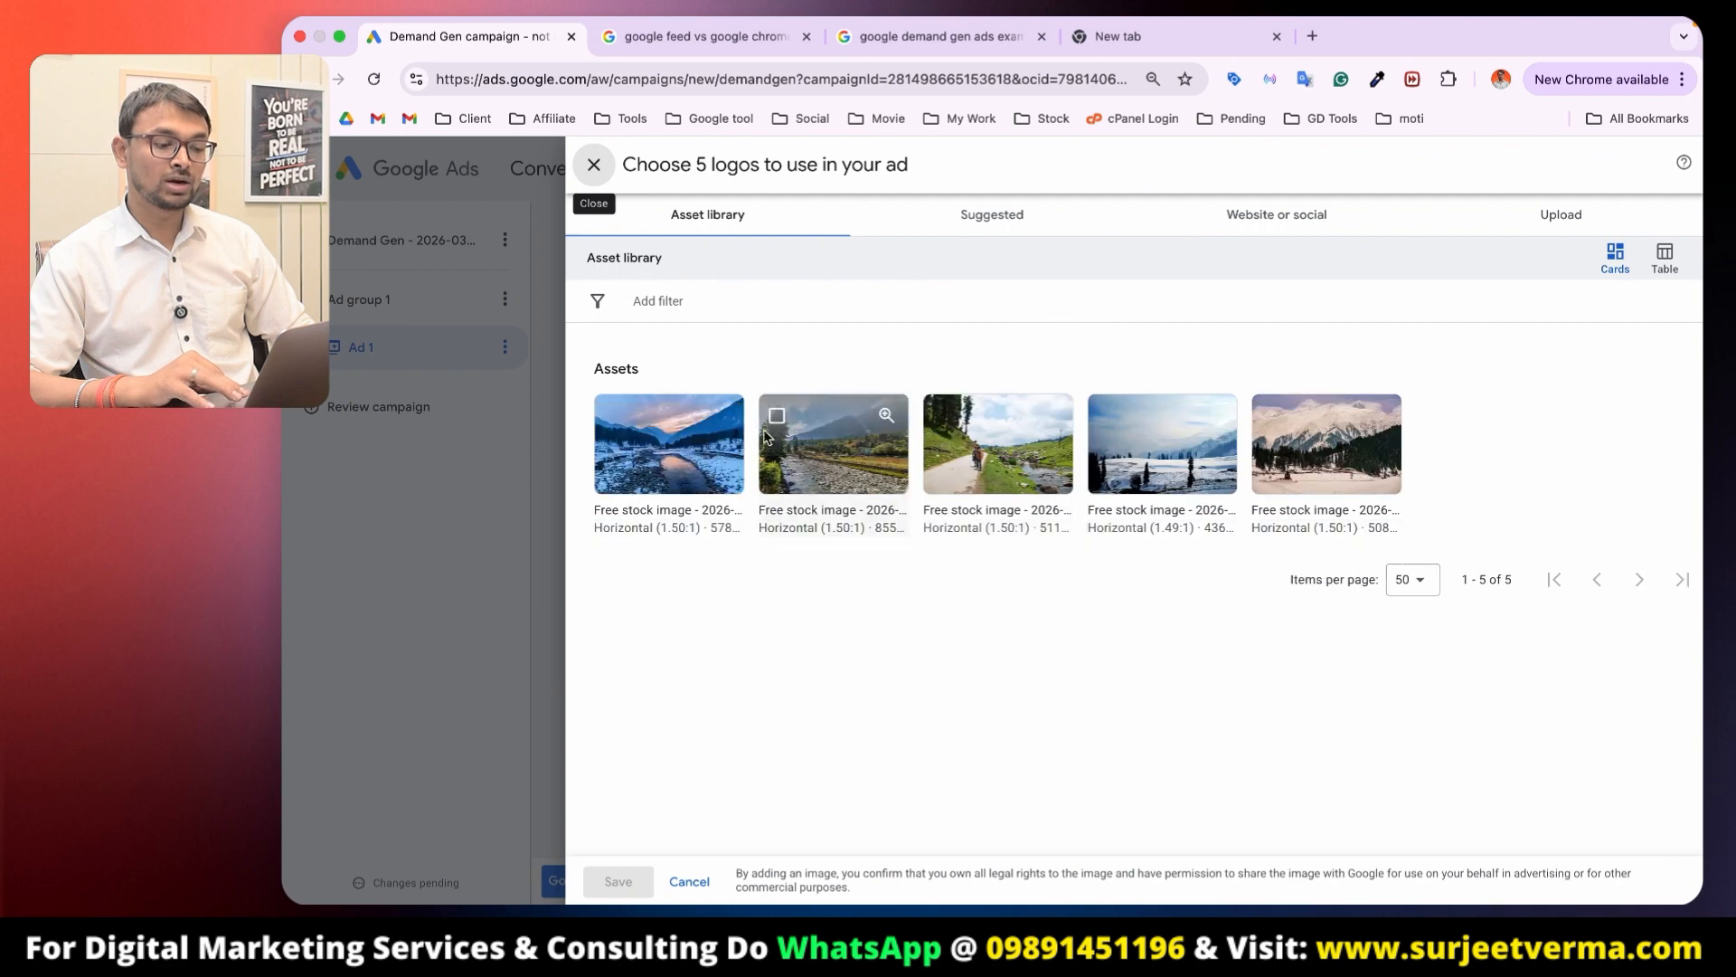
pyautogui.click(680, 448)
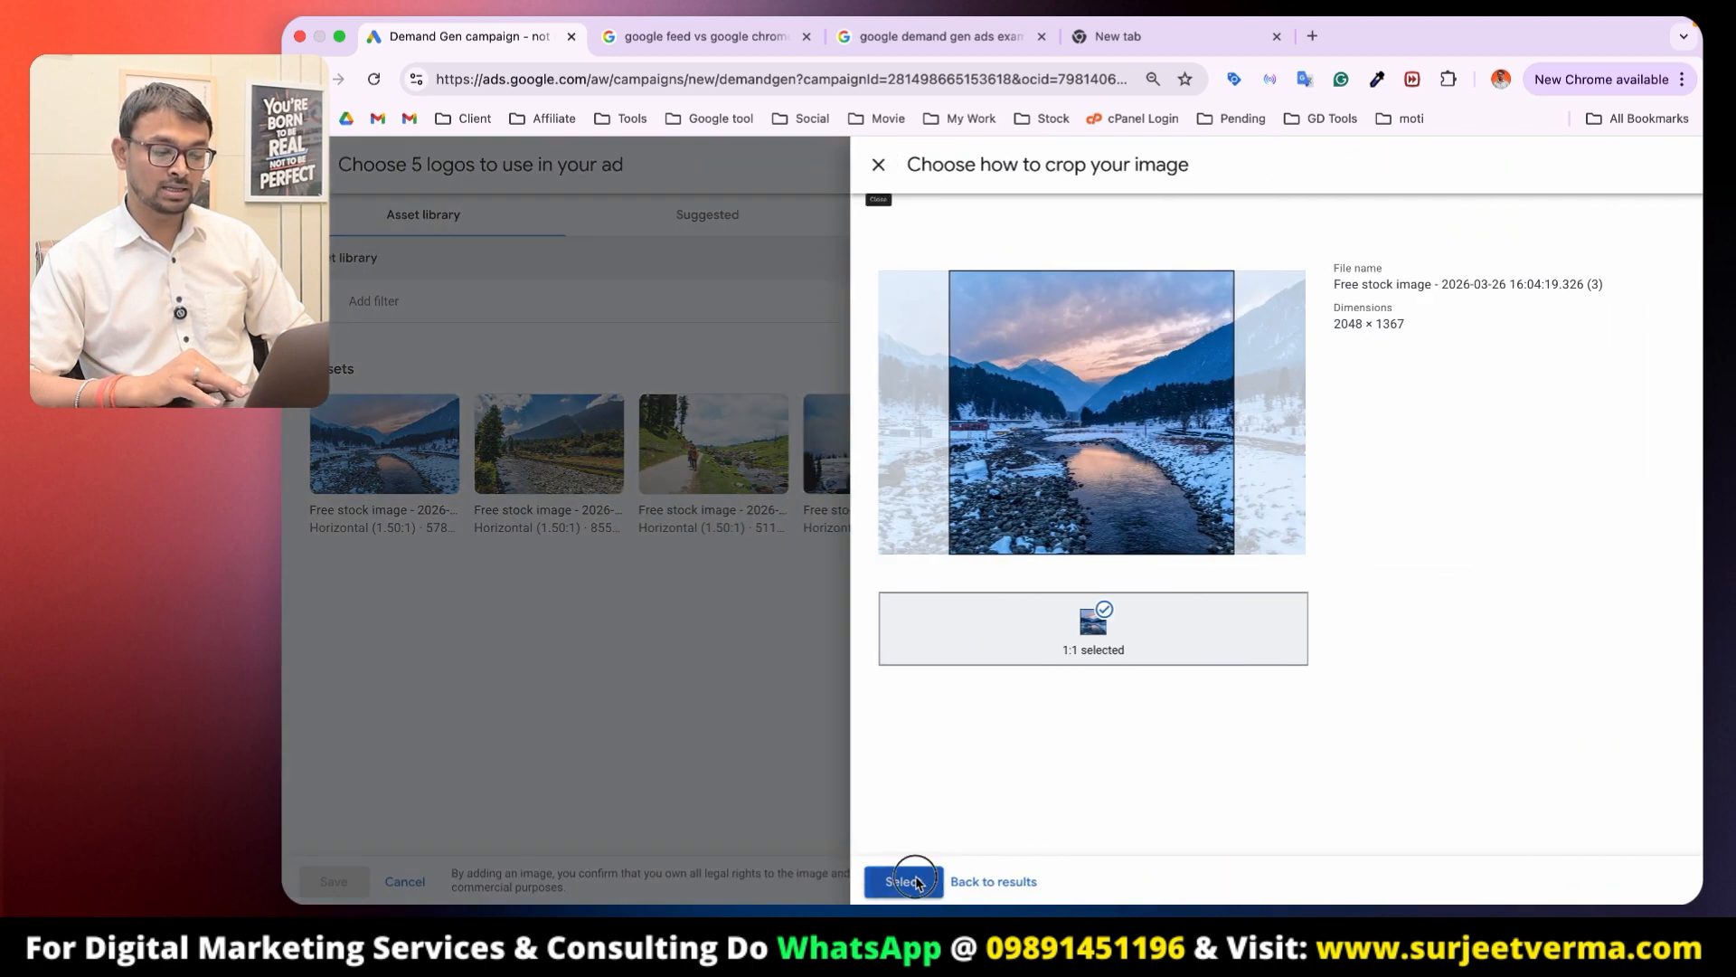
pyautogui.click(897, 880)
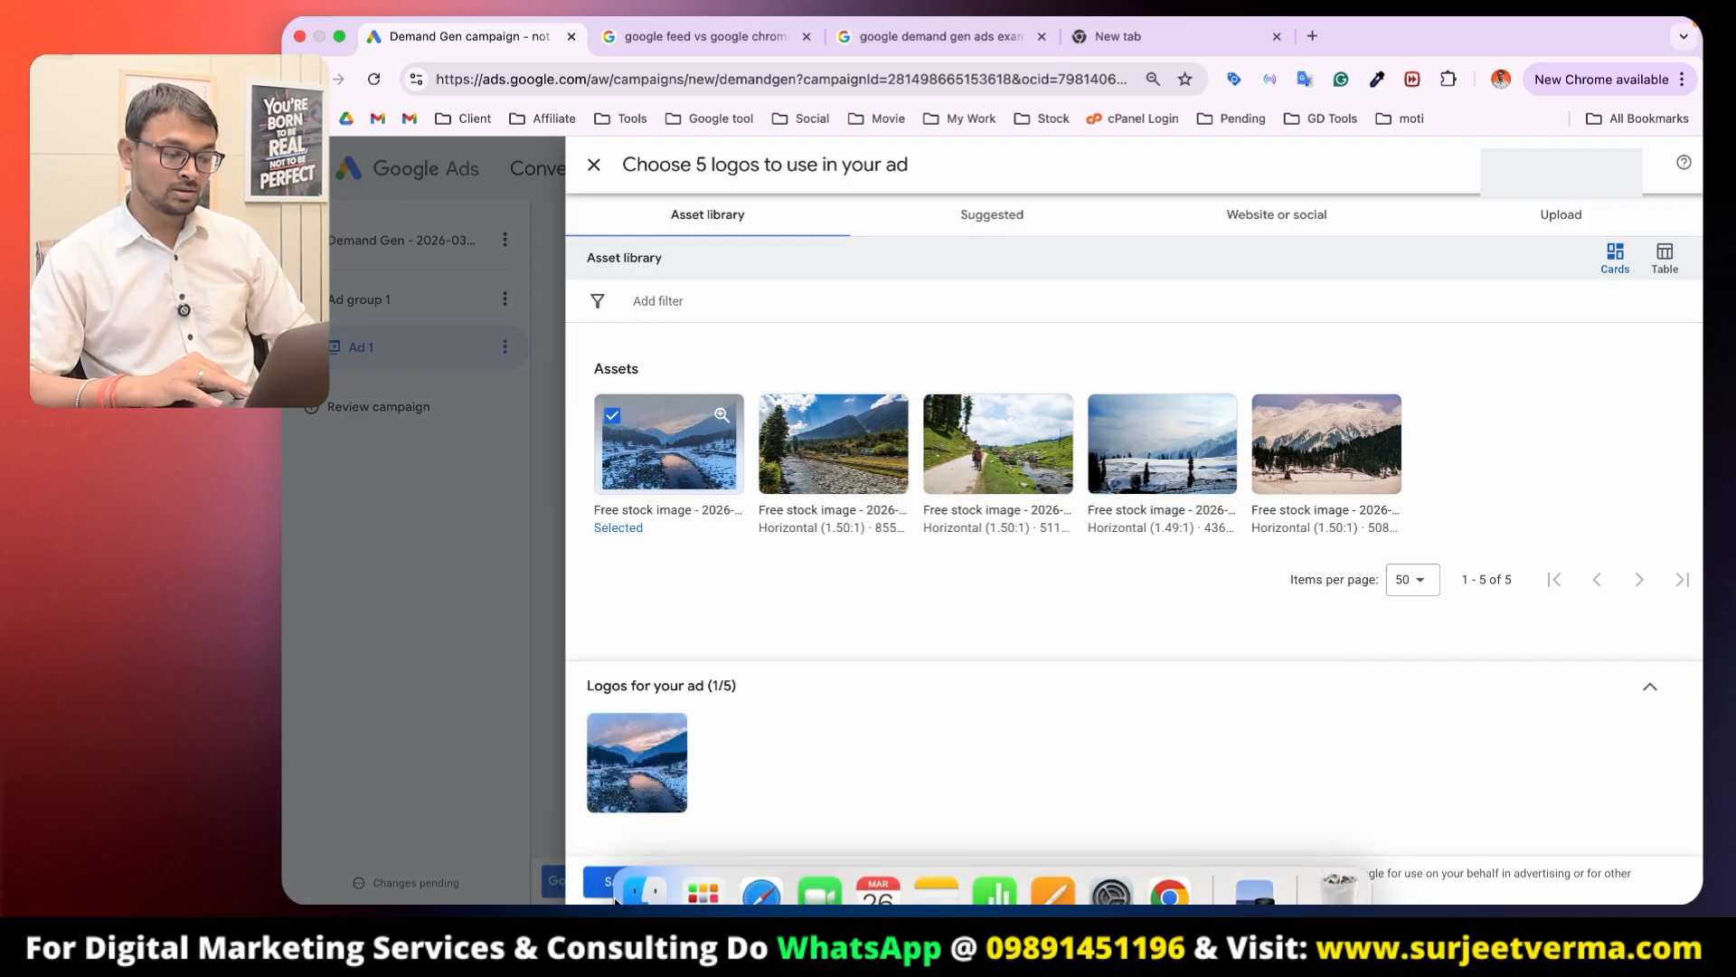
pyautogui.click(618, 881)
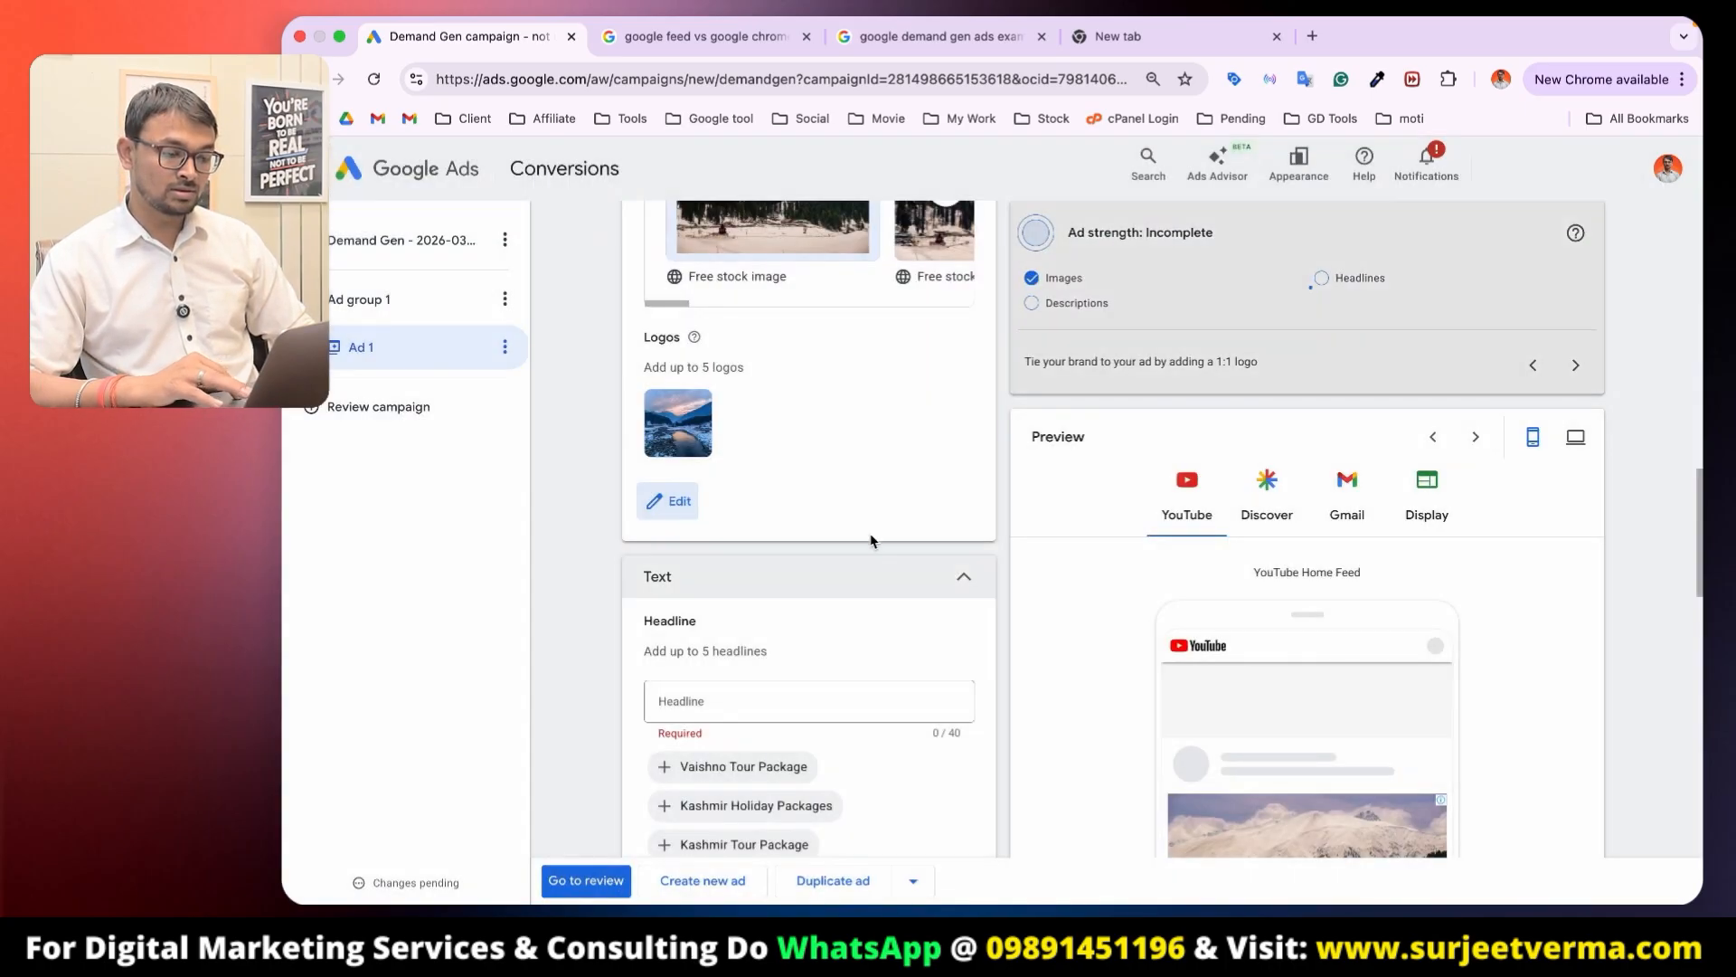
# Step: Read the logo guidelines and the recommended sizes for landscape, square, portrait and vertical images
pyautogui.moveTo(694, 436)
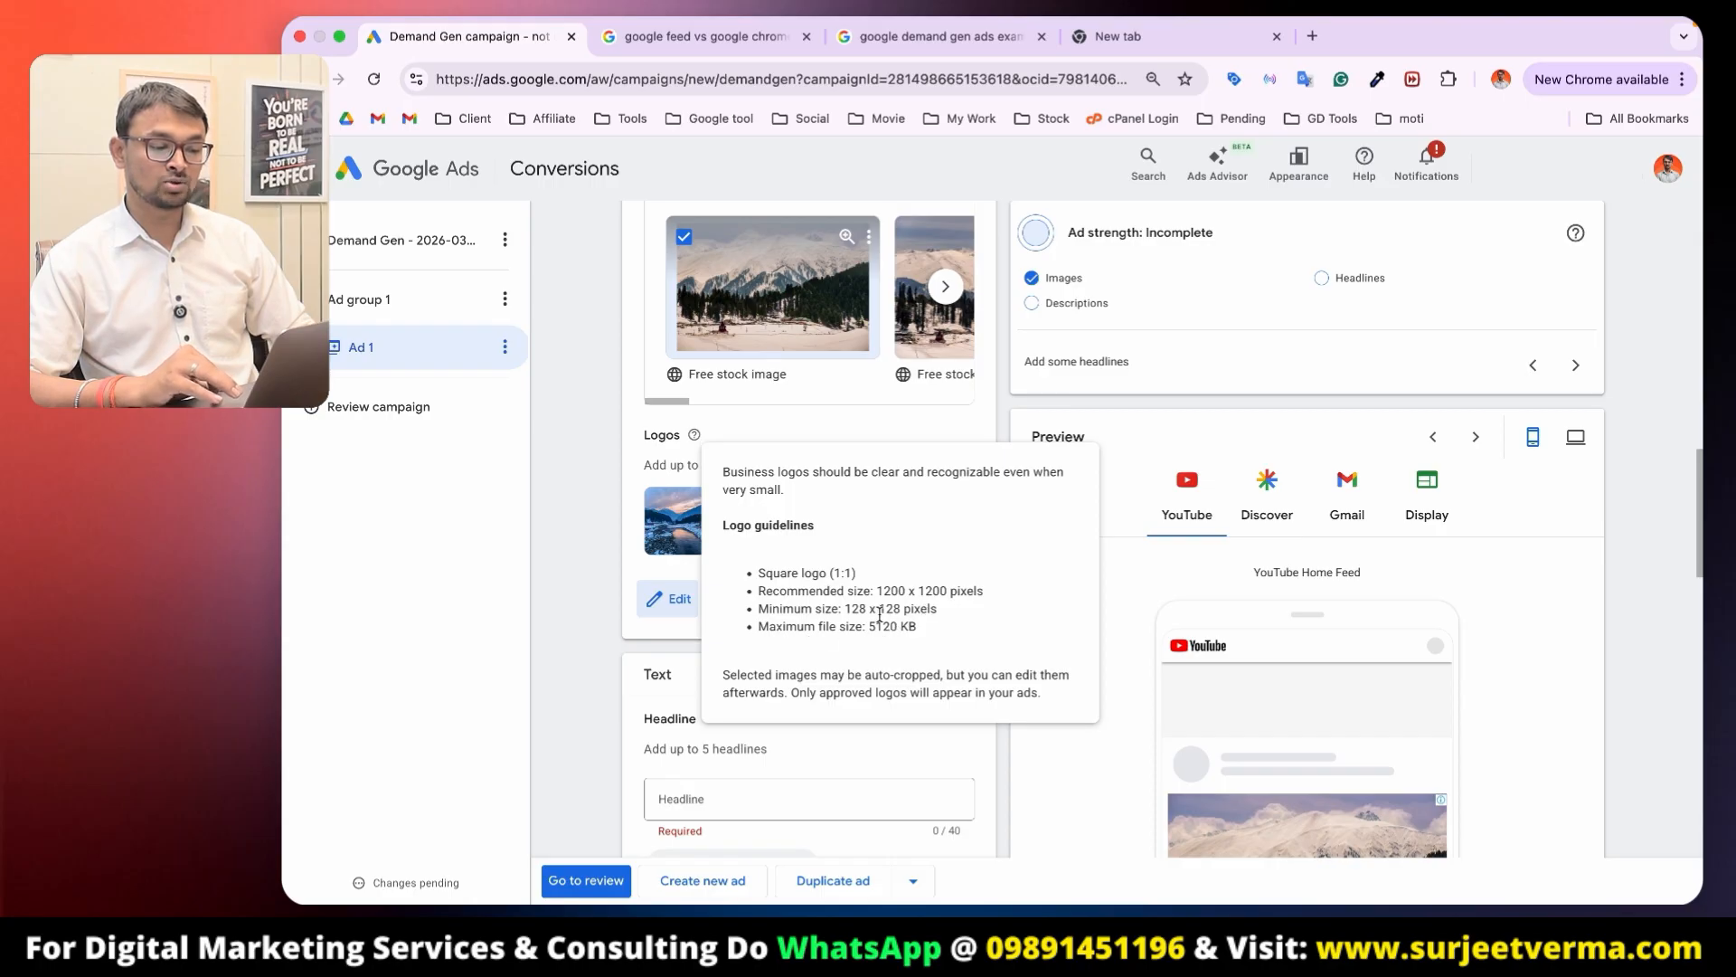
pyautogui.scroll(3, 640, 440)
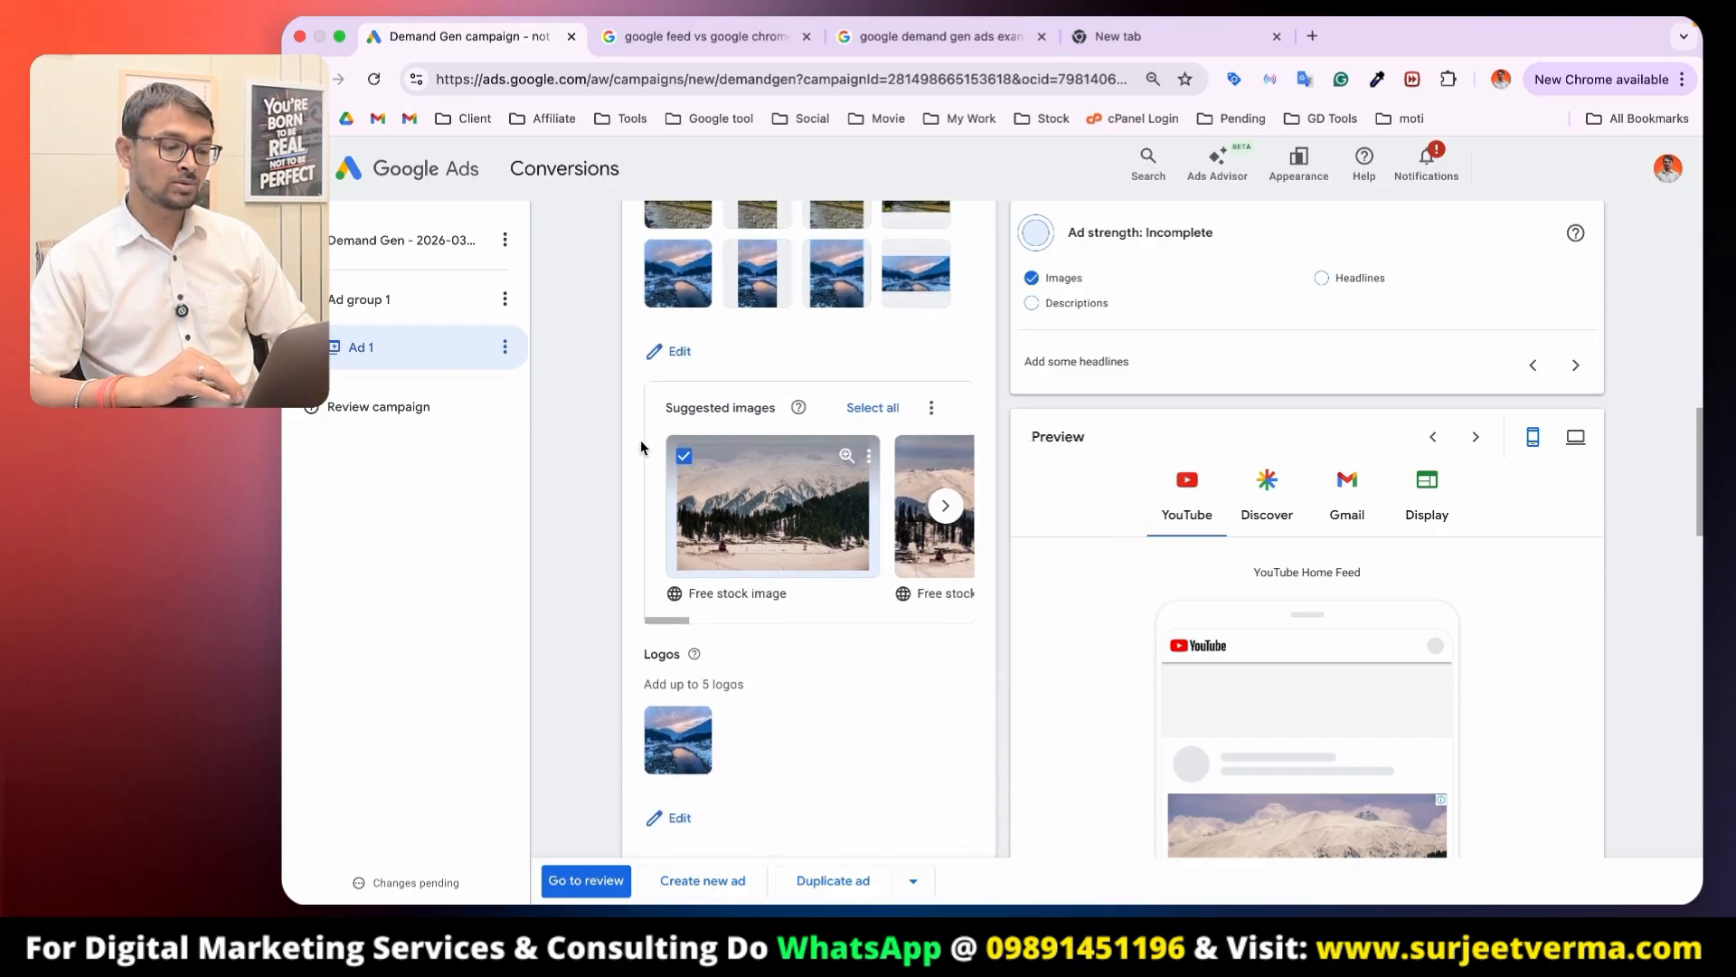
pyautogui.scroll(6, 640, 439)
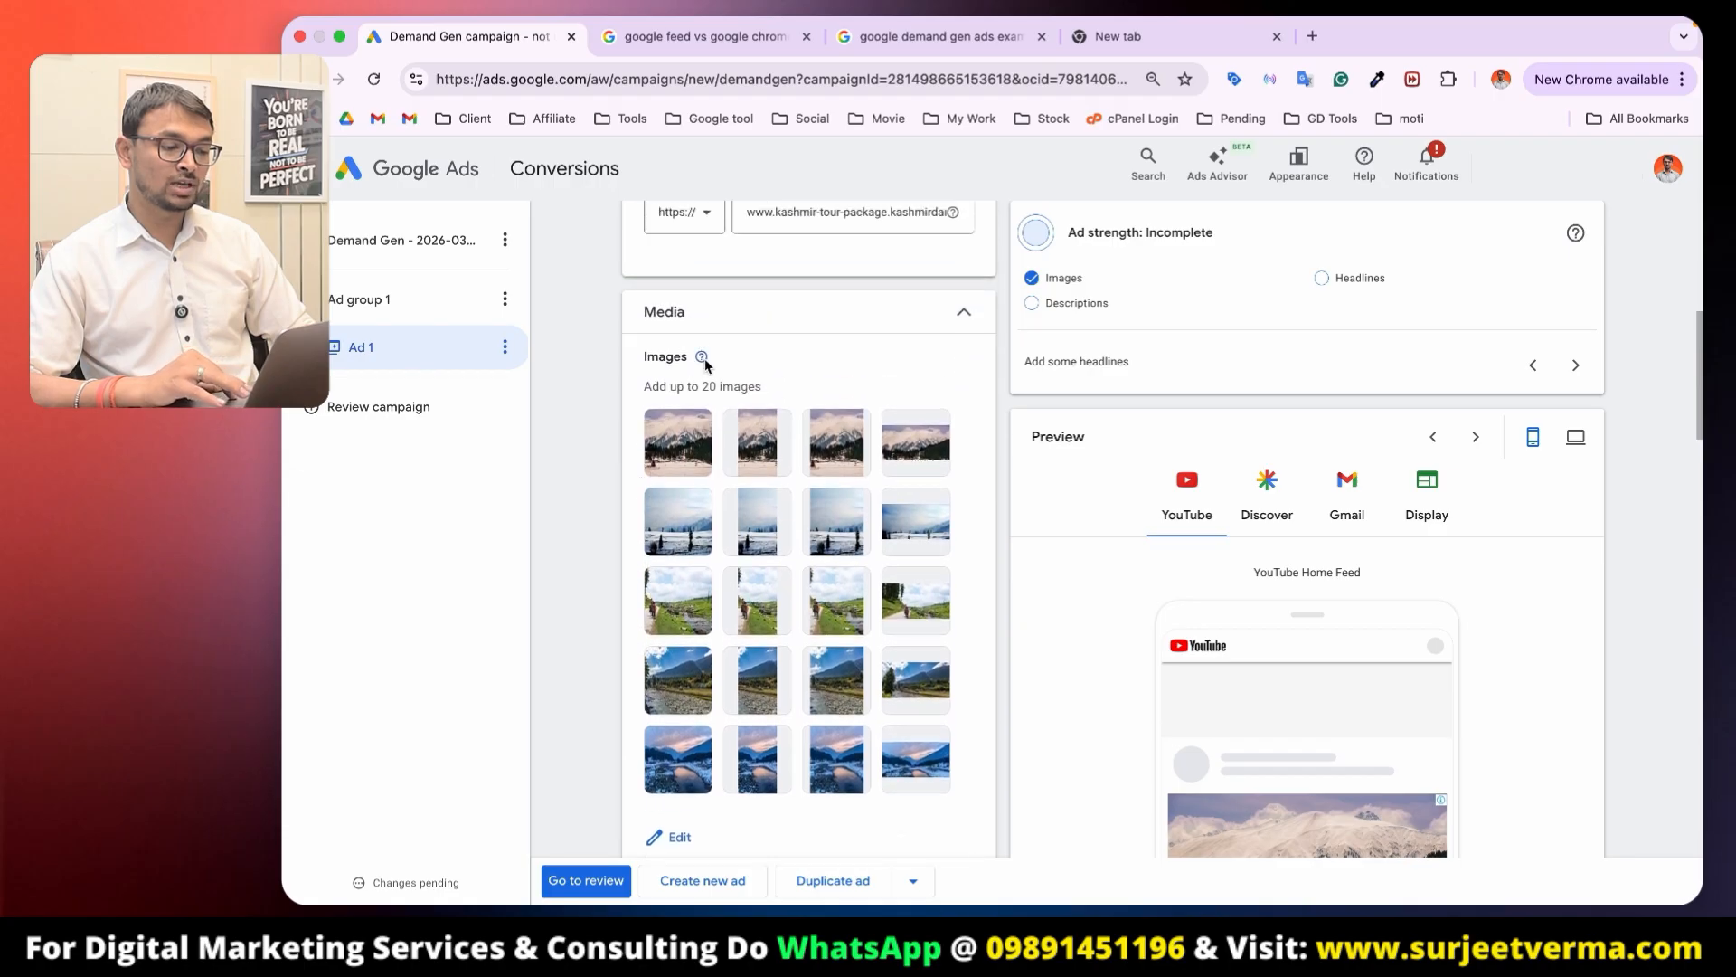
pyautogui.moveTo(704, 355)
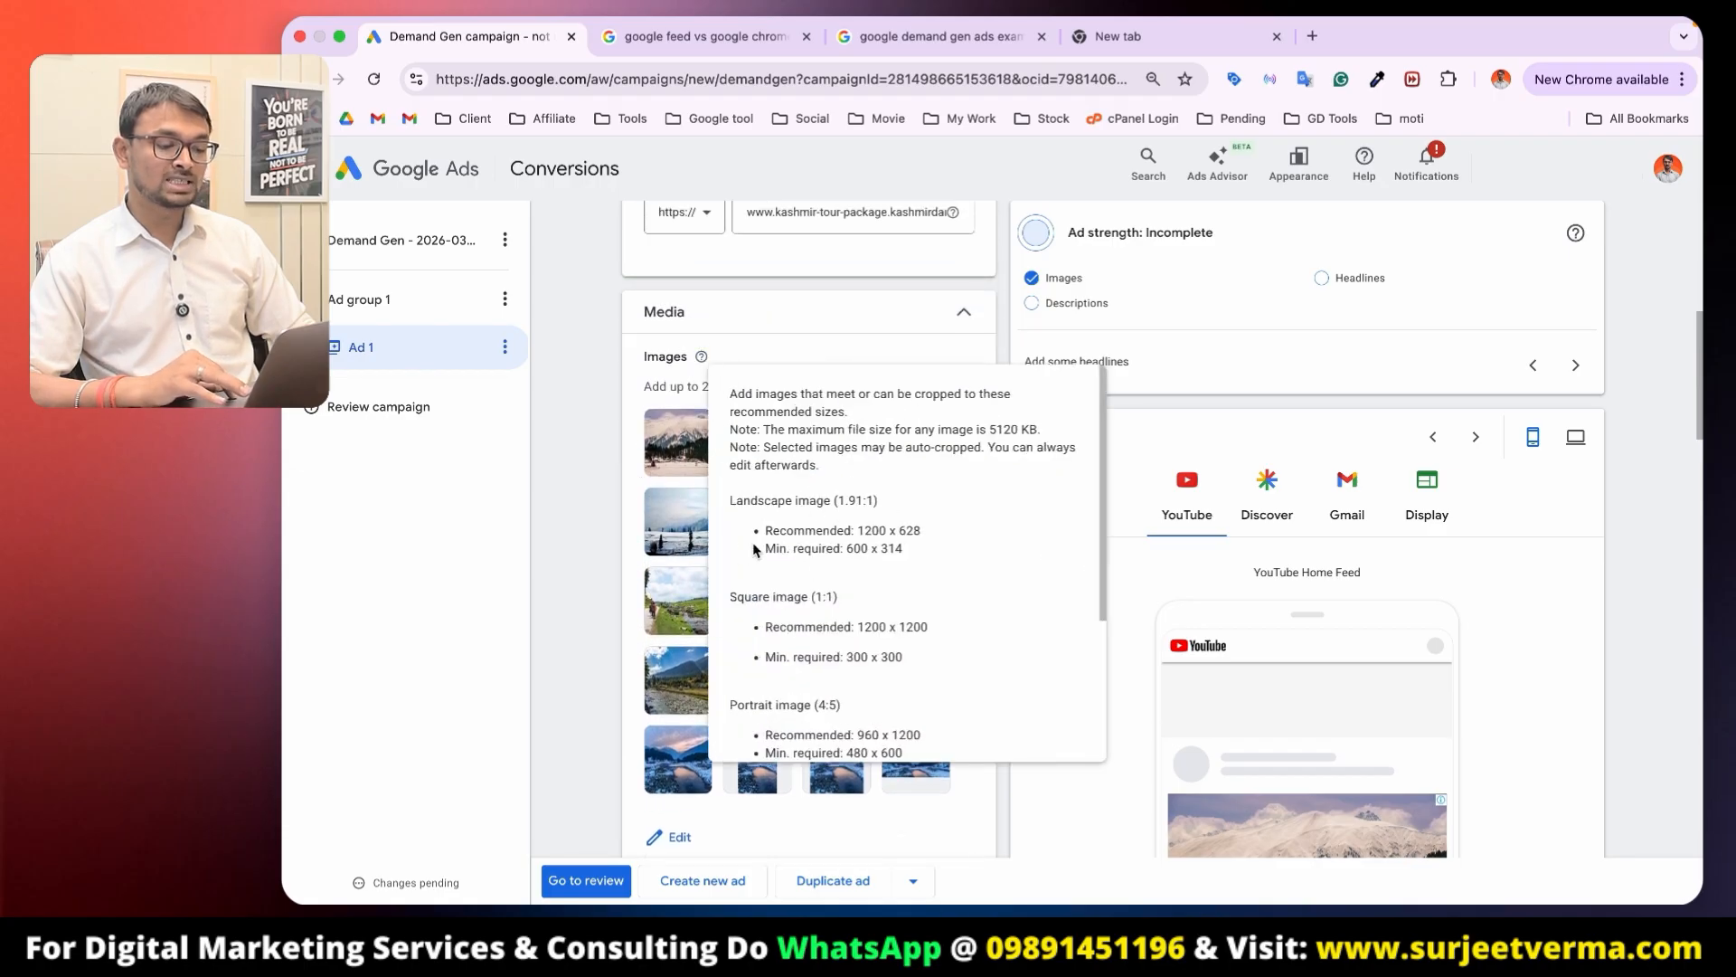
pyautogui.scroll(-2, 904, 669)
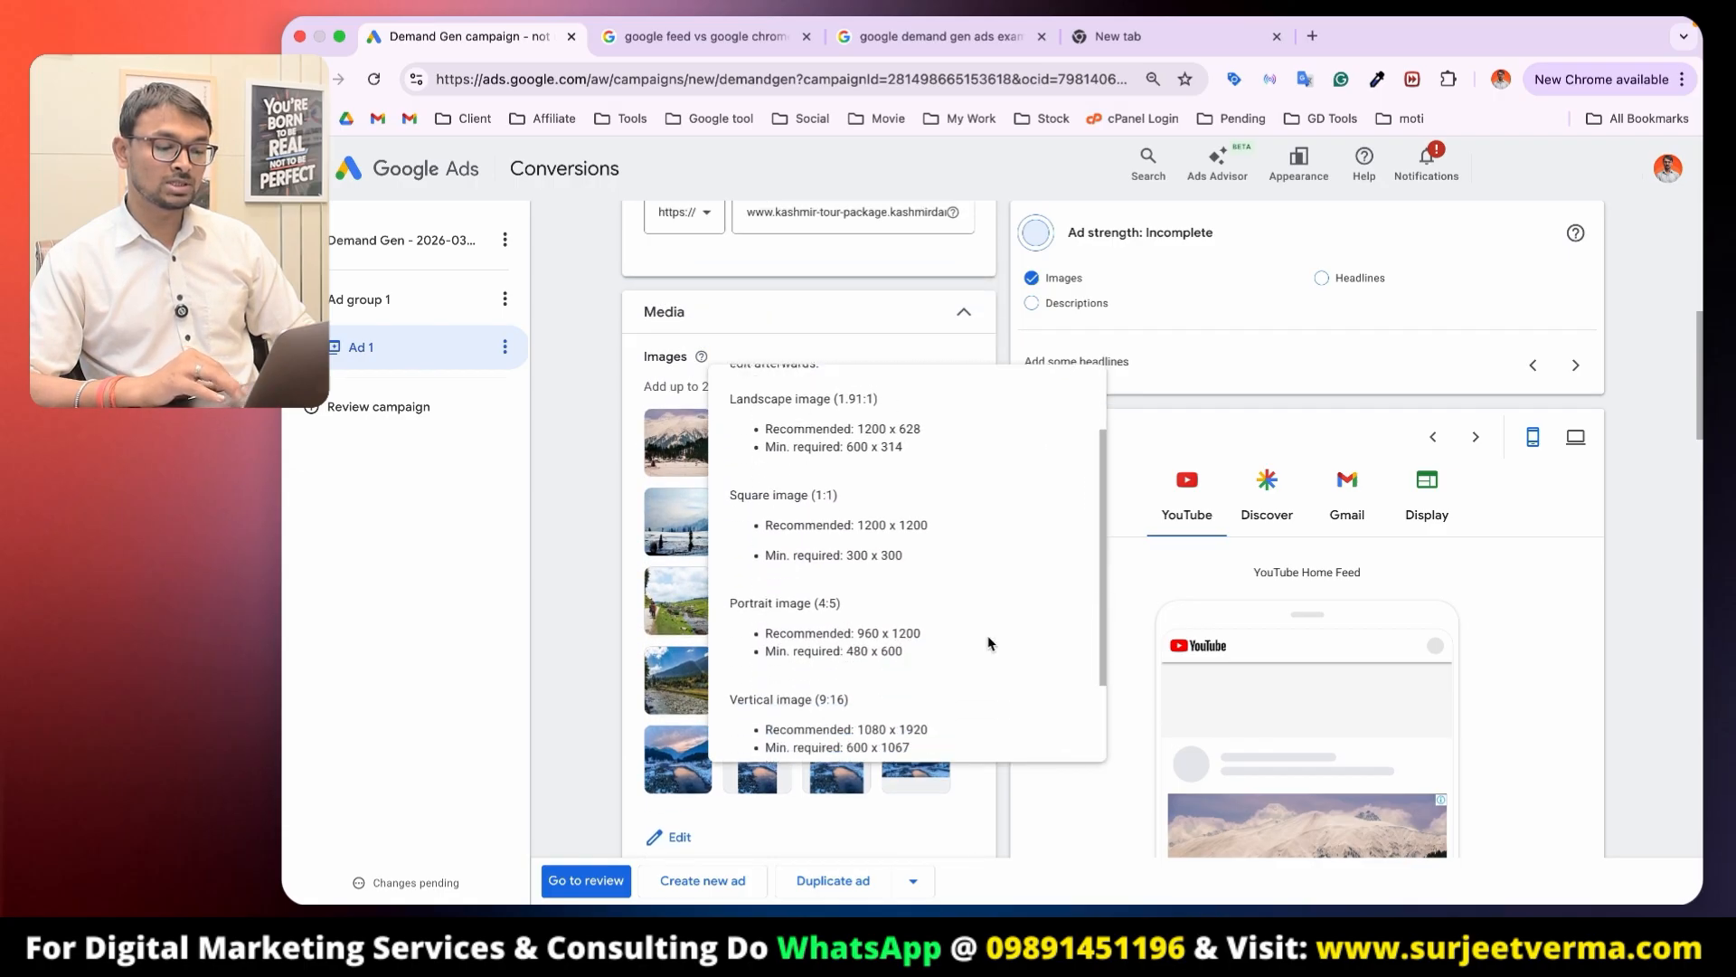
# Step: Preview the ad's mobile appearance on Display, Gmail and Discover
pyautogui.scroll(-3, 1578, 547)
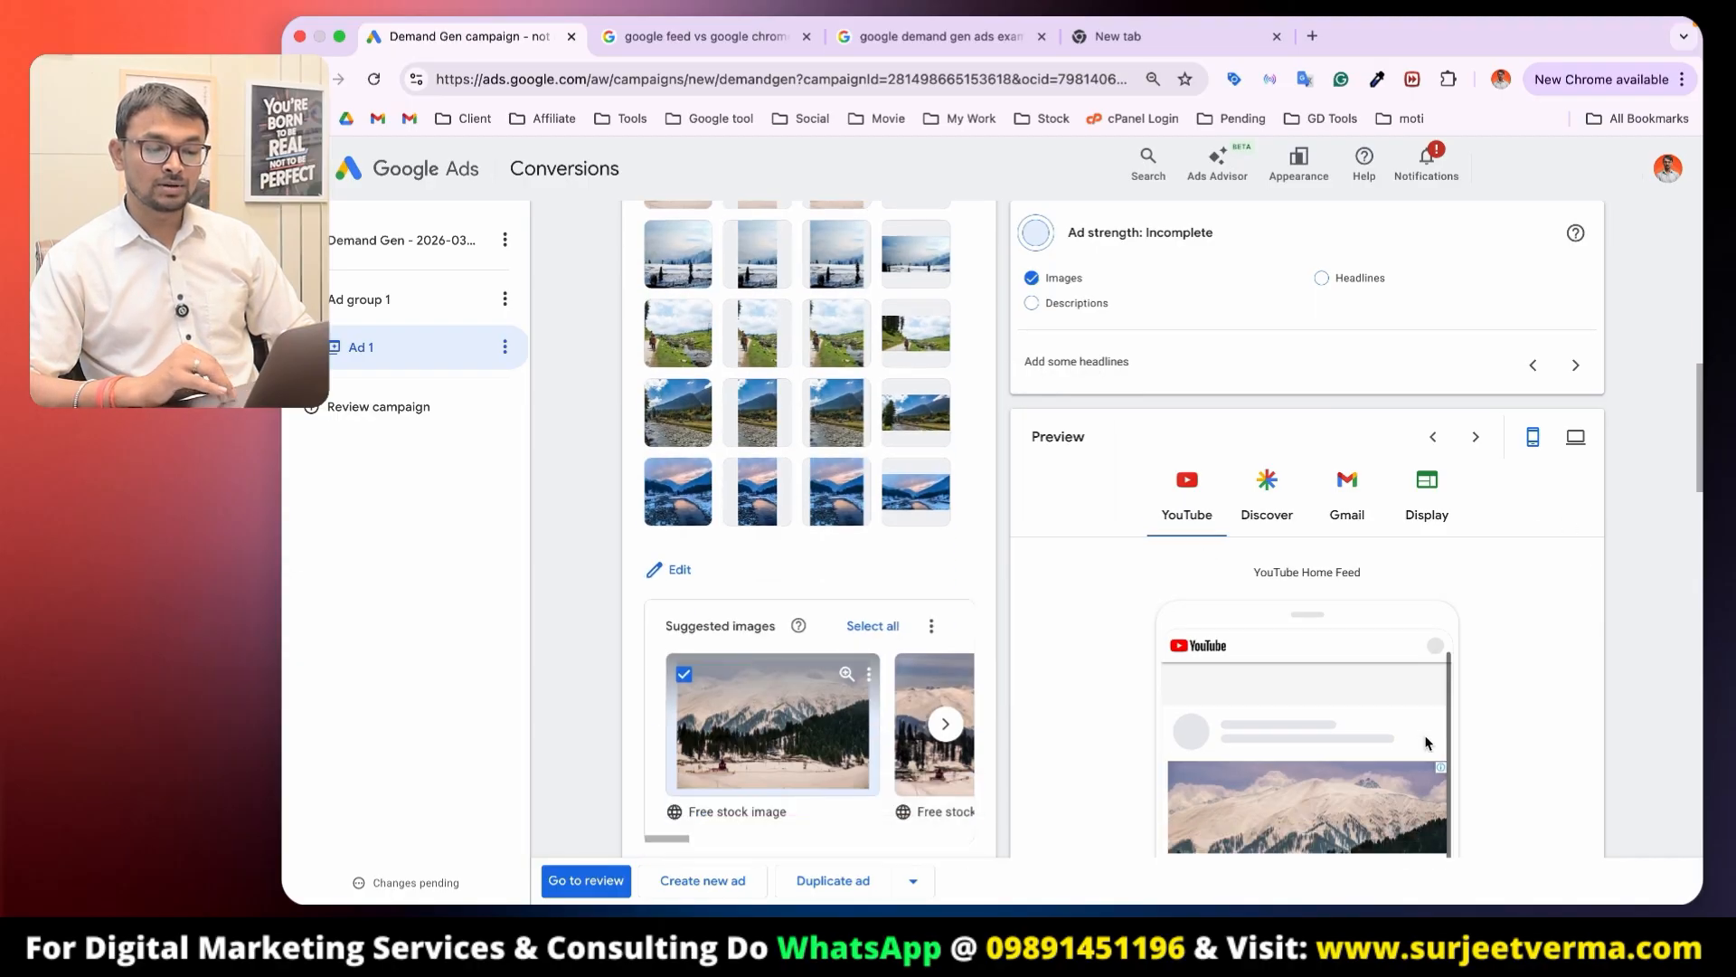
pyautogui.scroll(-2, 1470, 615)
pyautogui.click(1427, 497)
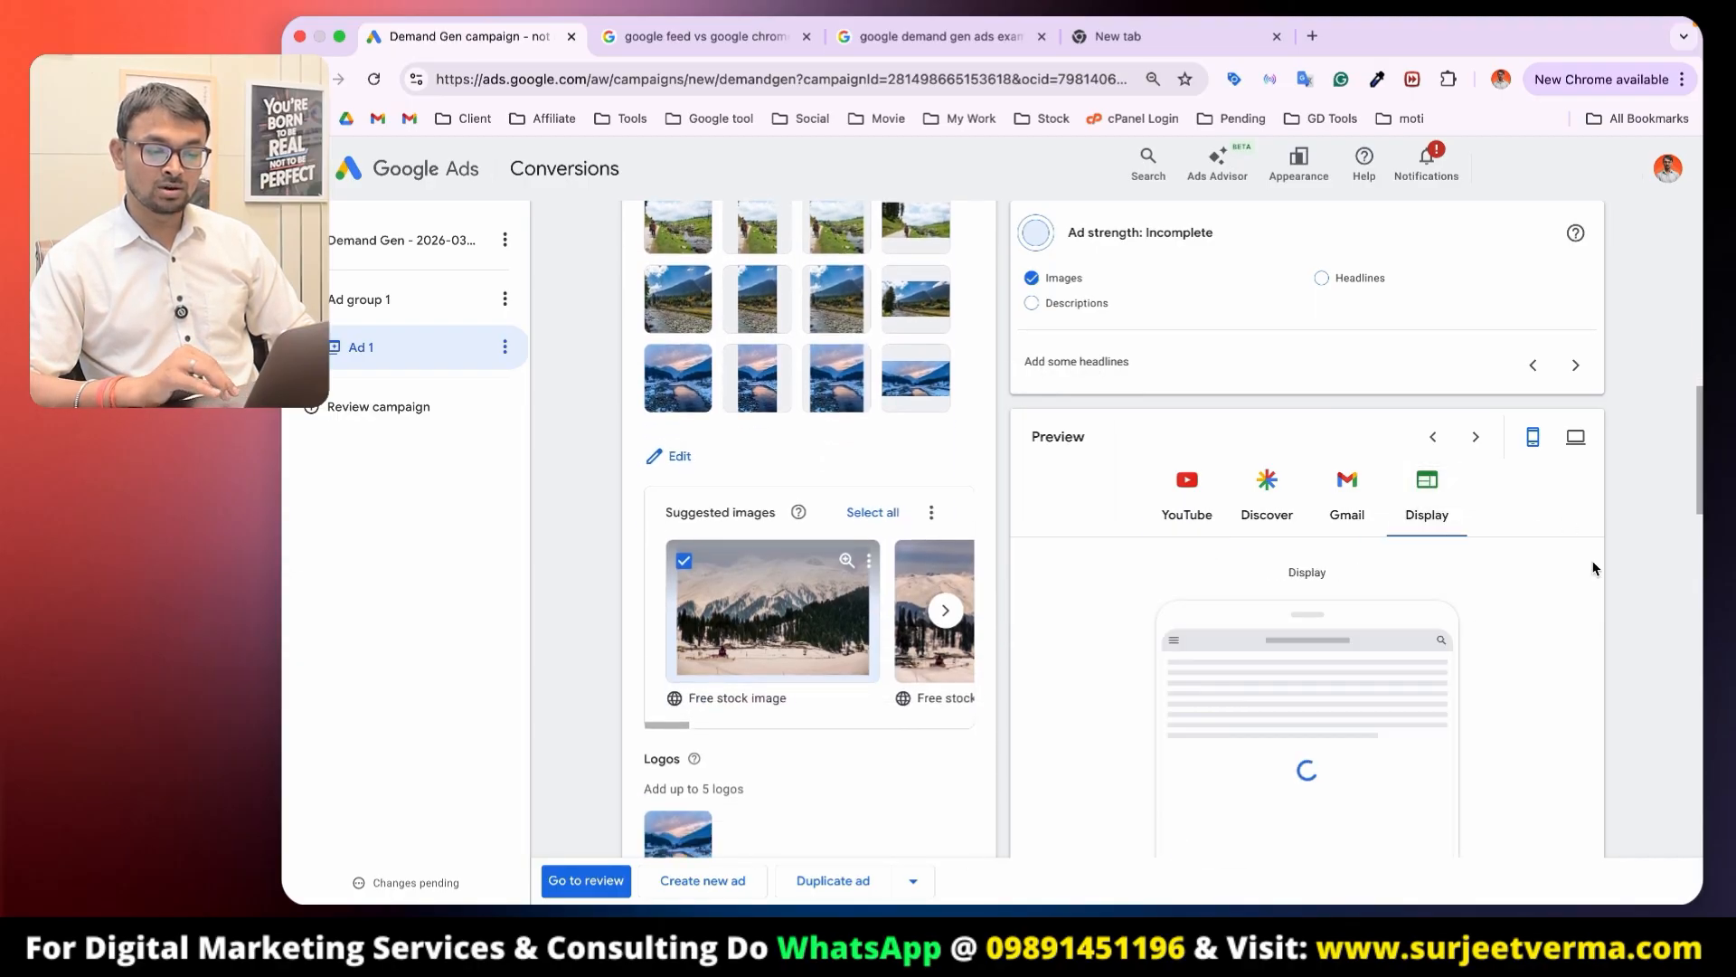
pyautogui.scroll(-3, 1600, 597)
pyautogui.scroll(-10, 1608, 608)
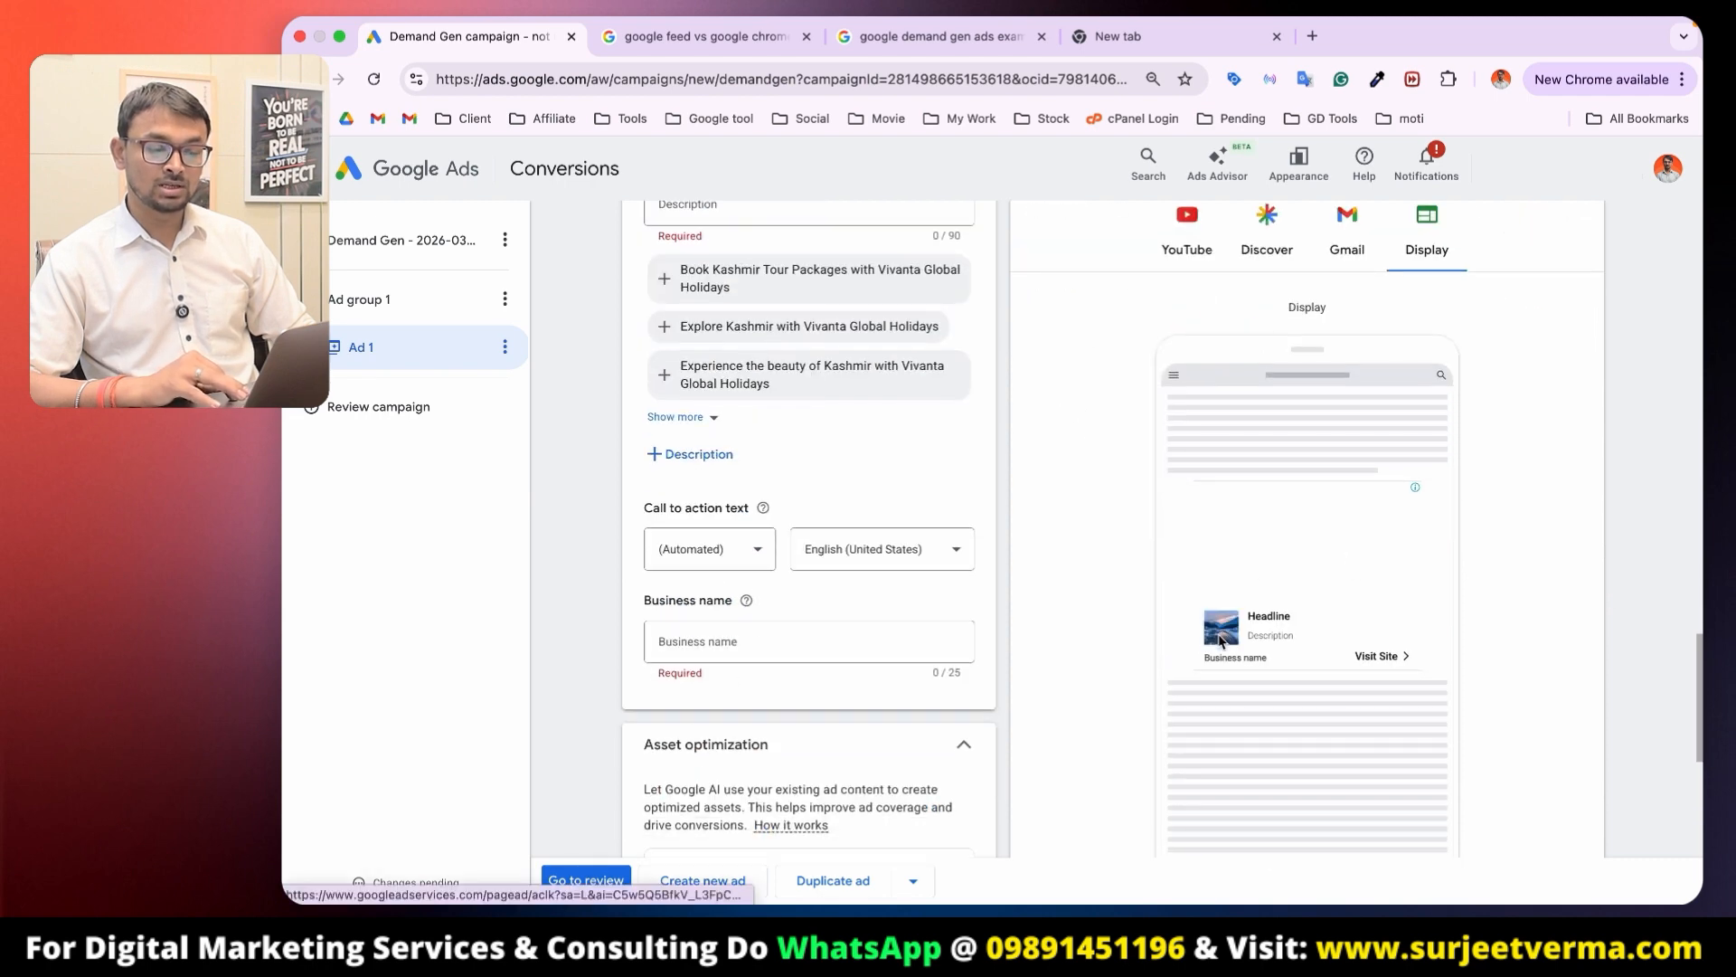
pyautogui.click(1347, 249)
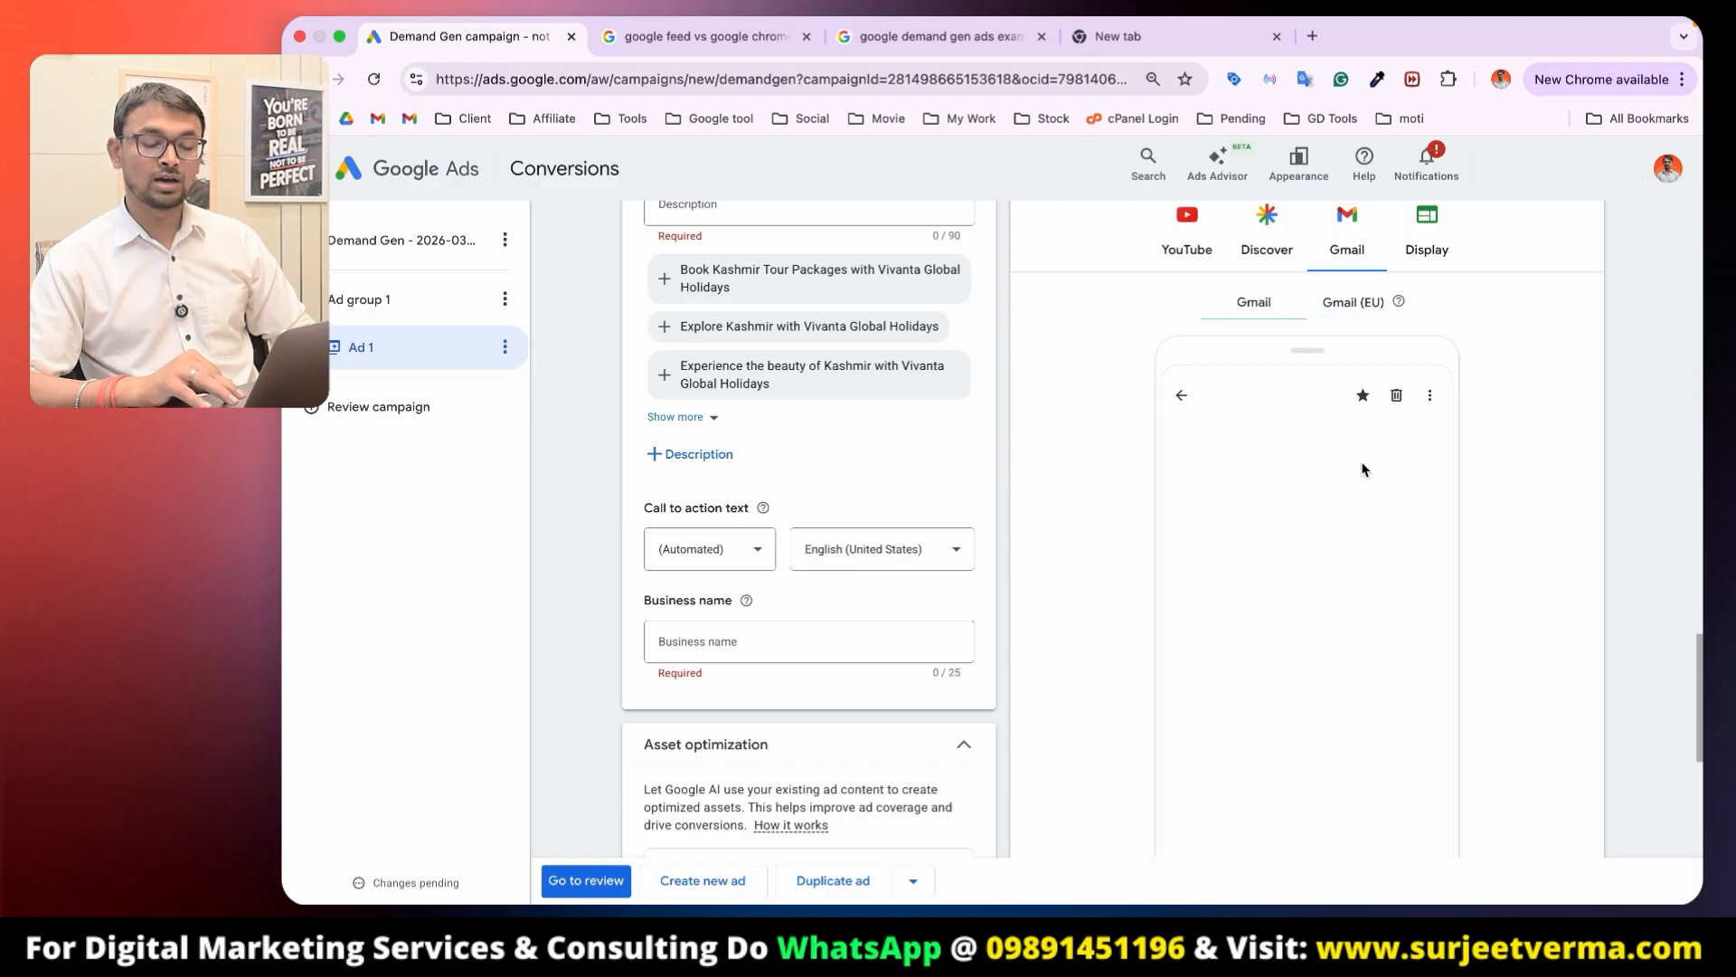
pyautogui.click(1270, 260)
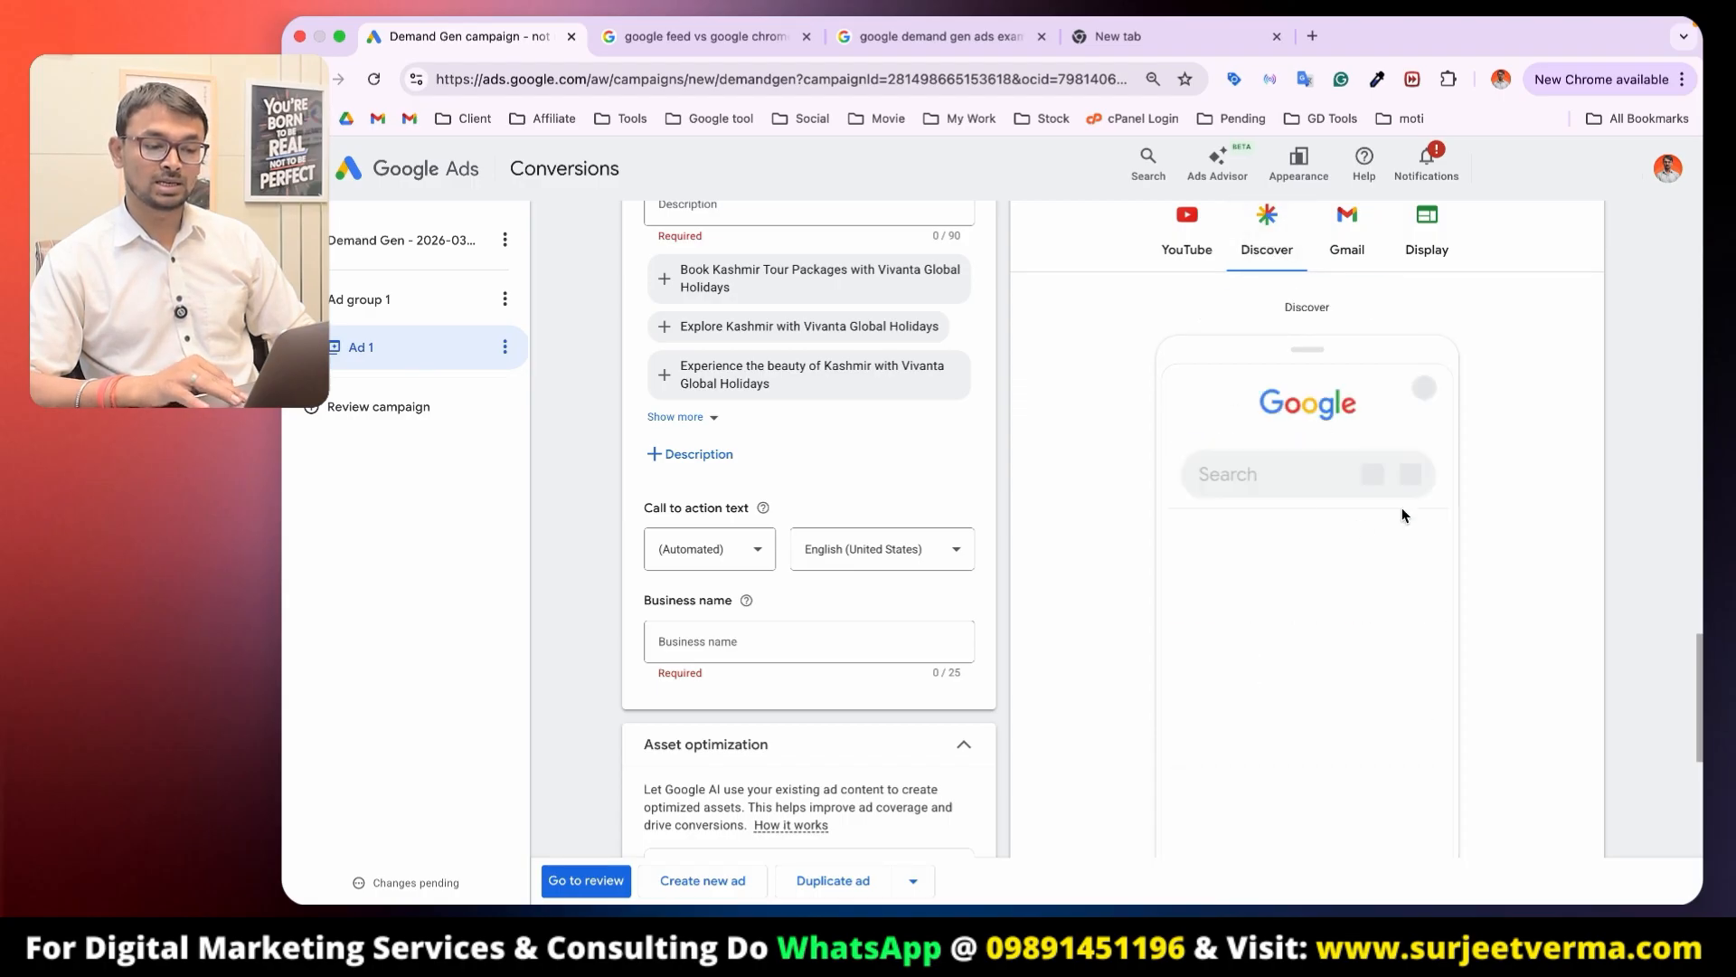
# Step: Switch the ad preview to desktop and view the Discover and YouTube placements
pyautogui.scroll(3, 1484, 447)
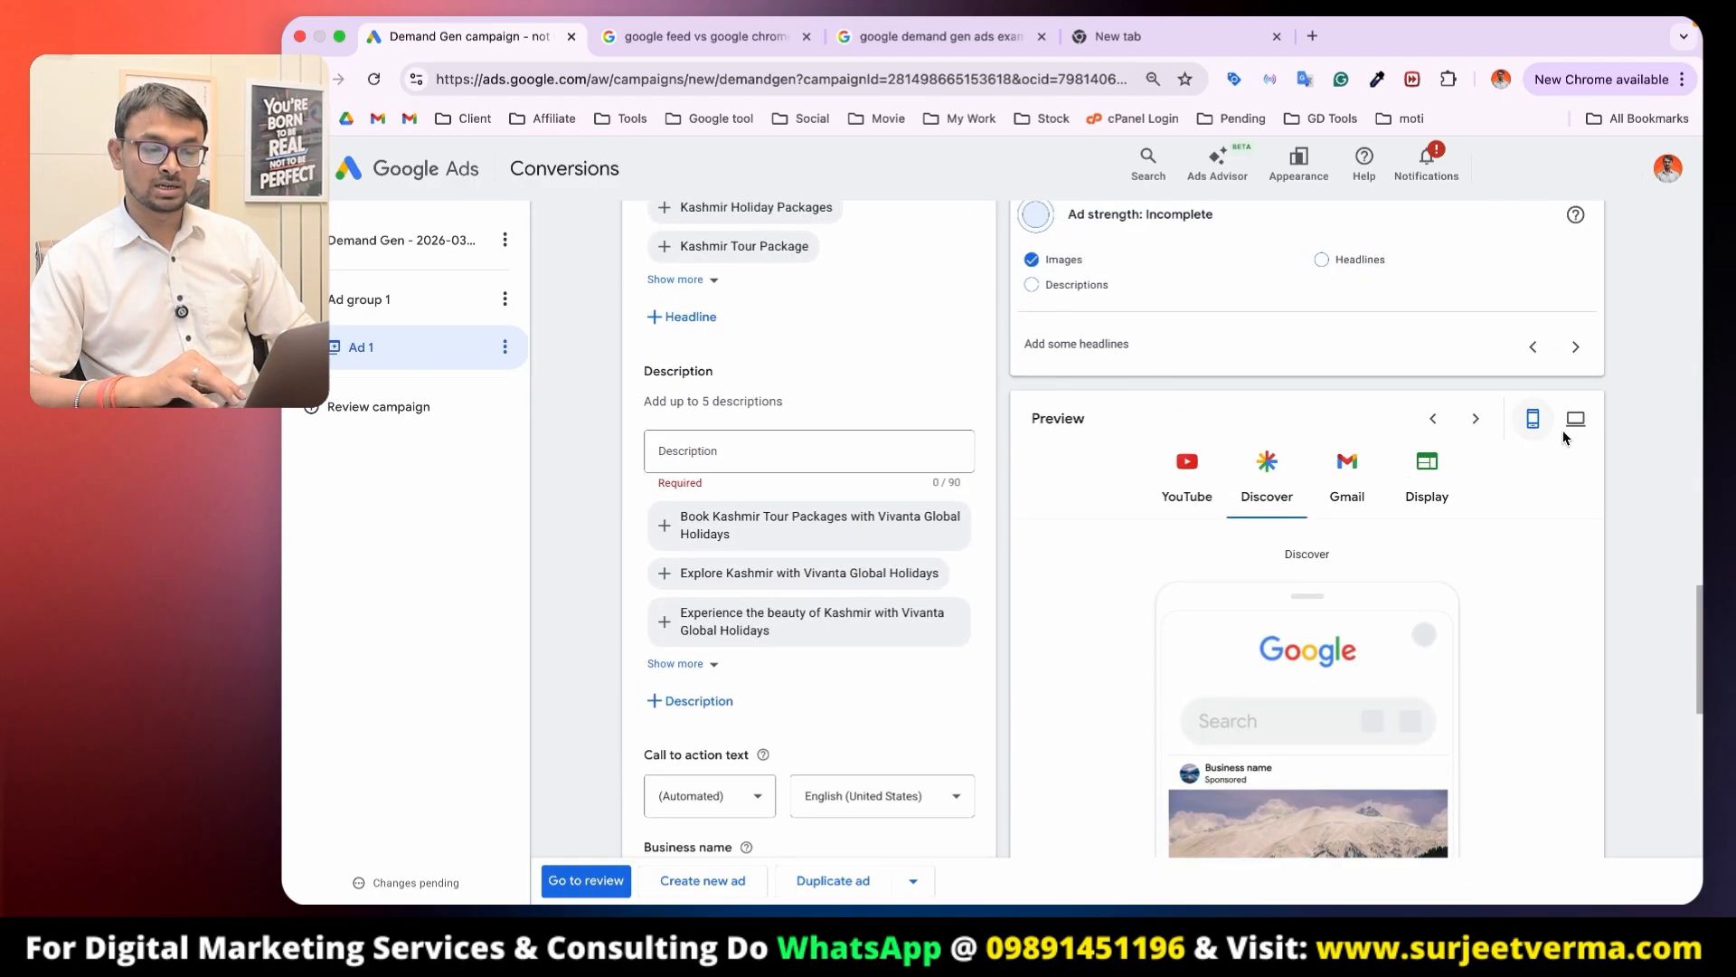
pyautogui.click(1574, 420)
pyautogui.scroll(-1, 1564, 498)
pyautogui.scroll(-2, 1554, 567)
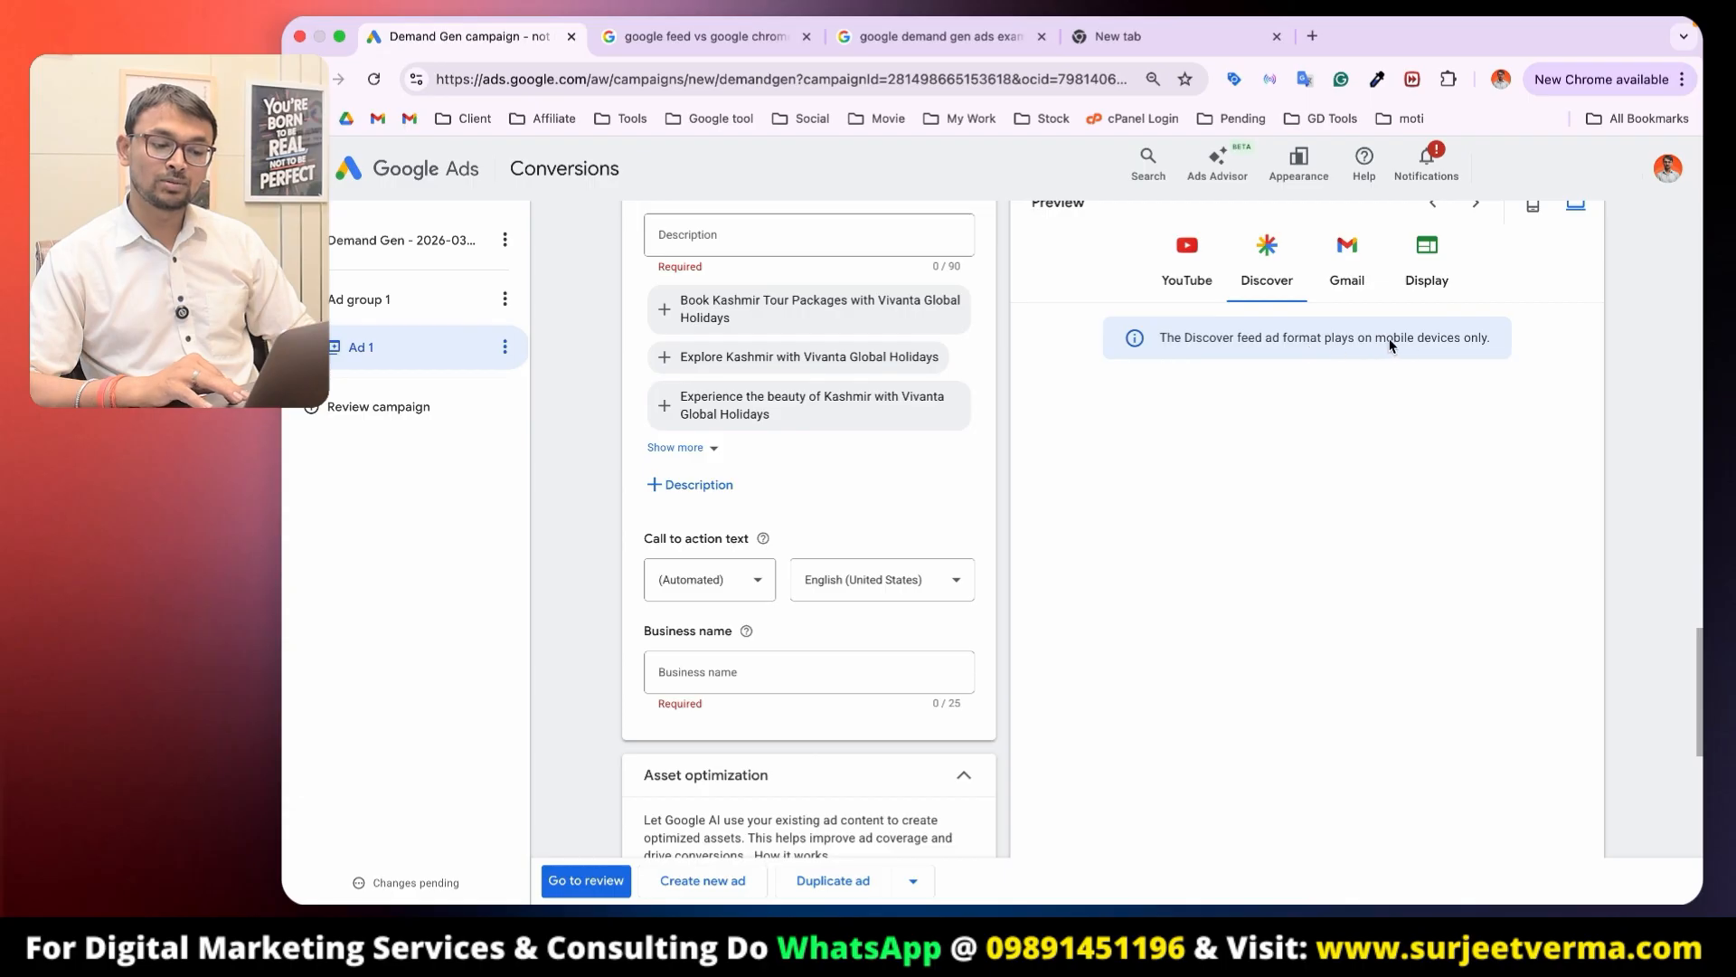
pyautogui.click(1177, 259)
pyautogui.scroll(1, 1523, 344)
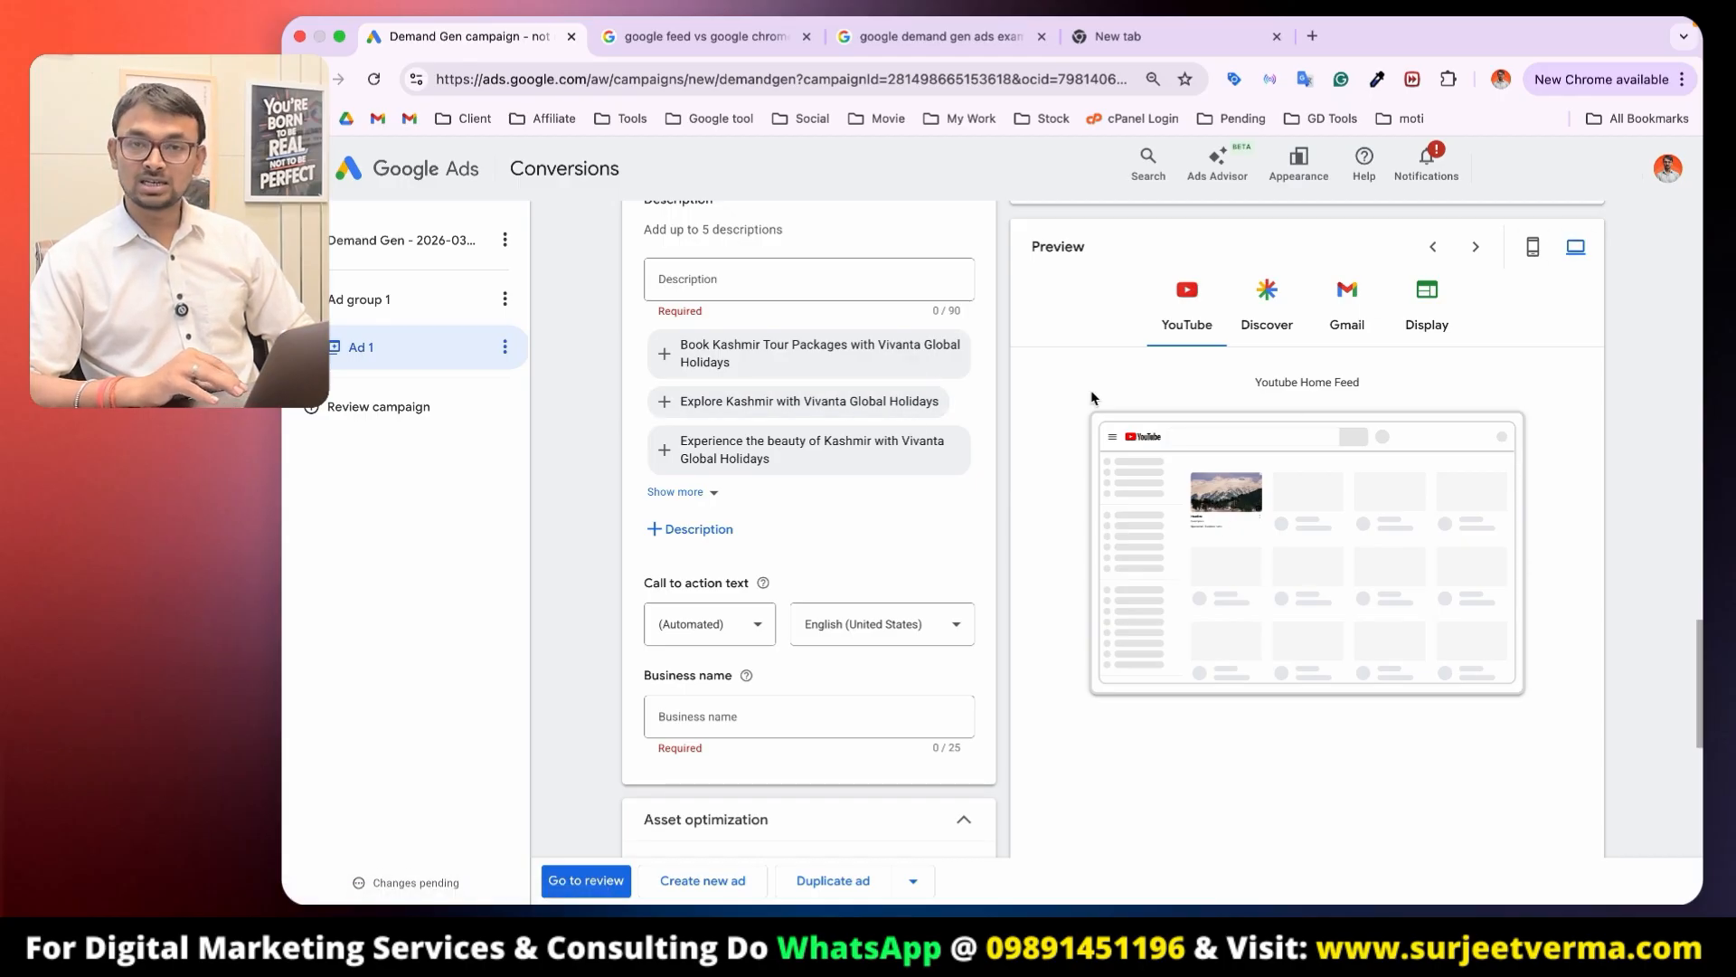
# Step: Add the suggested headlines "Kashmir Holiday Packages", "Kashmir Tour Package" and "Book your Kashmir Tour Package" to the ad
pyautogui.scroll(5, 1066, 457)
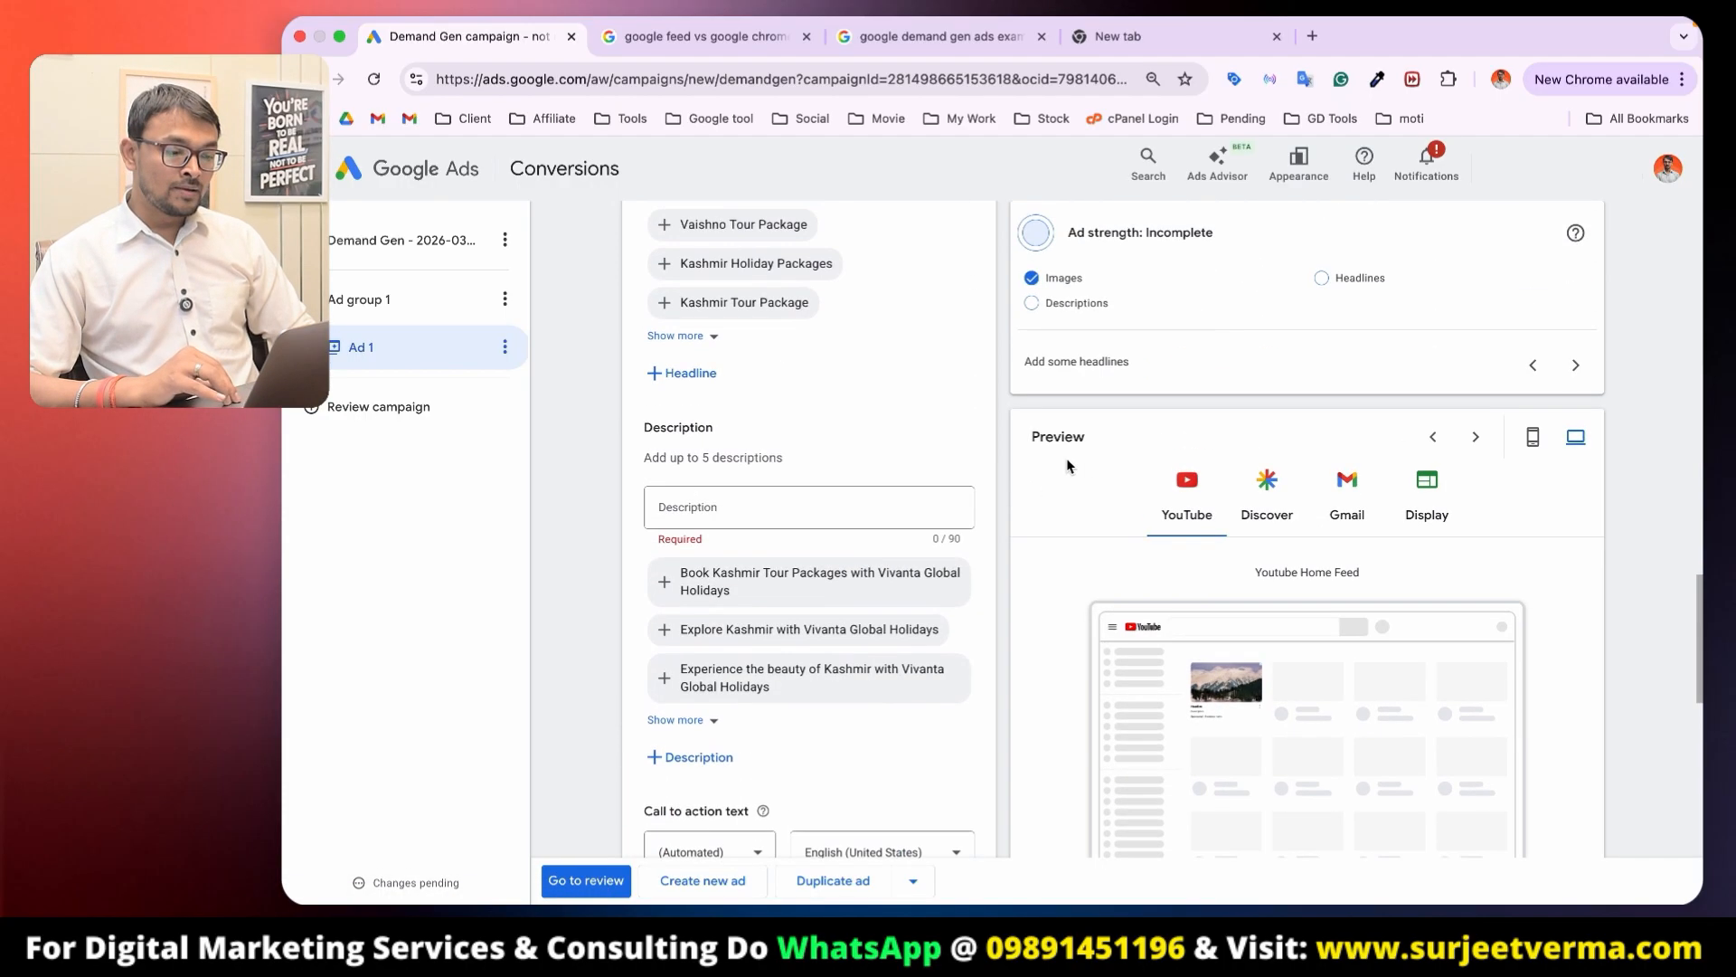
pyautogui.click(747, 429)
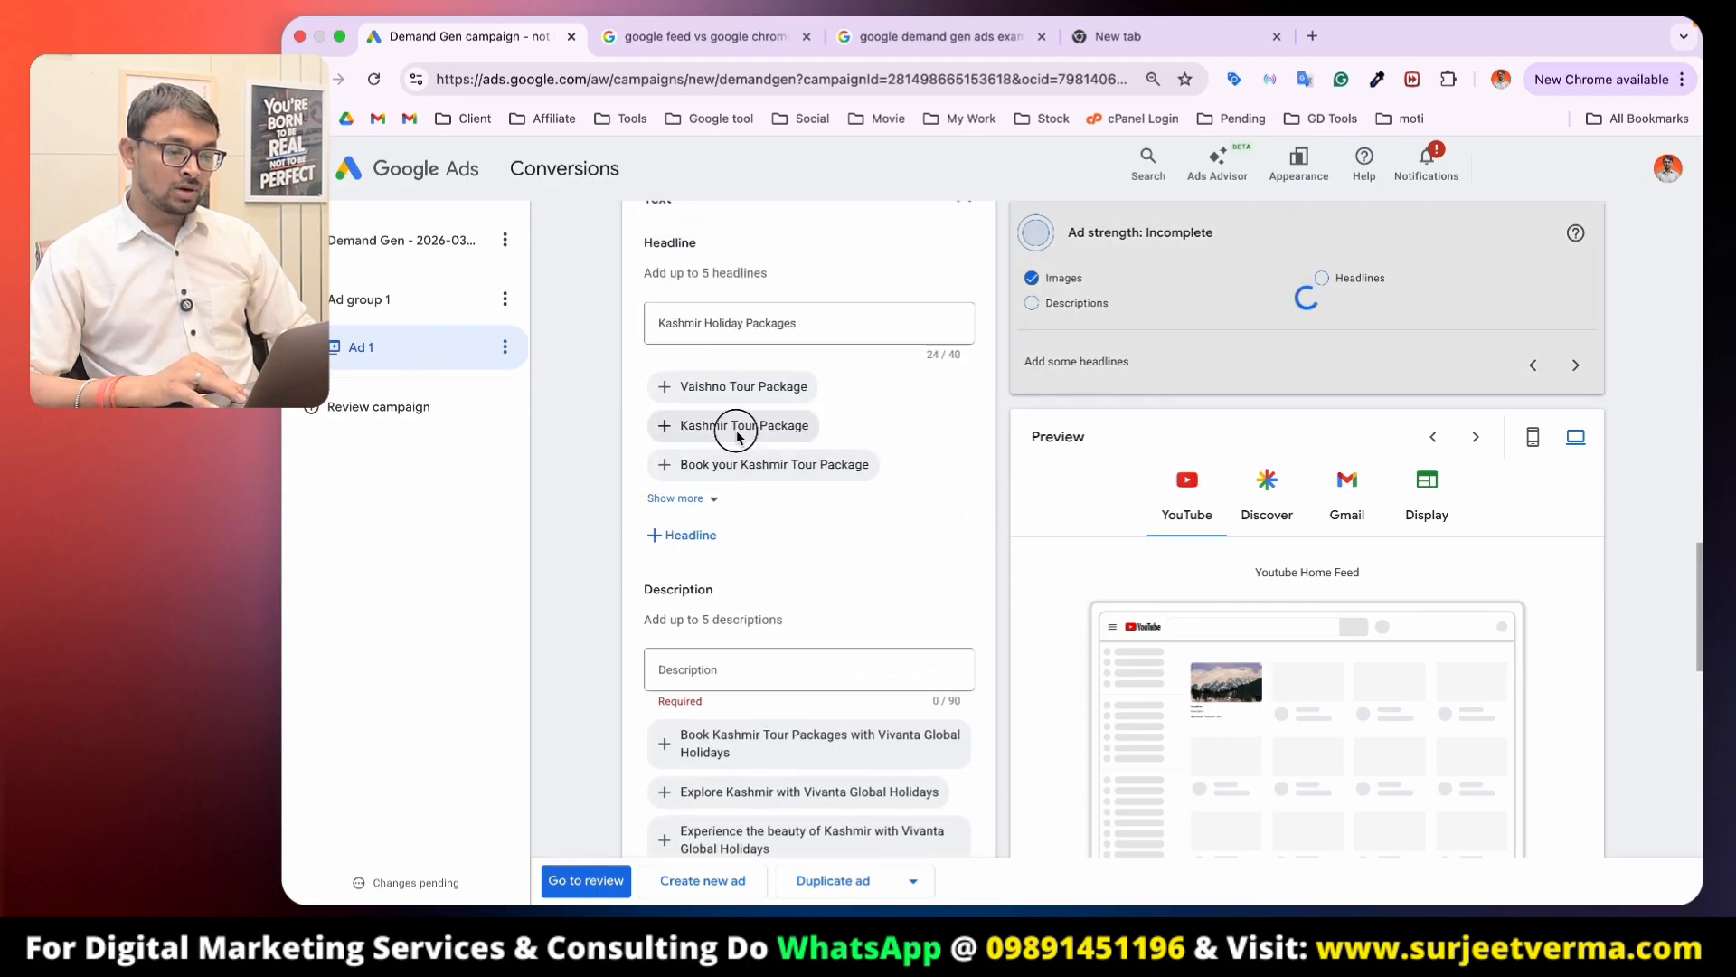
pyautogui.click(740, 428)
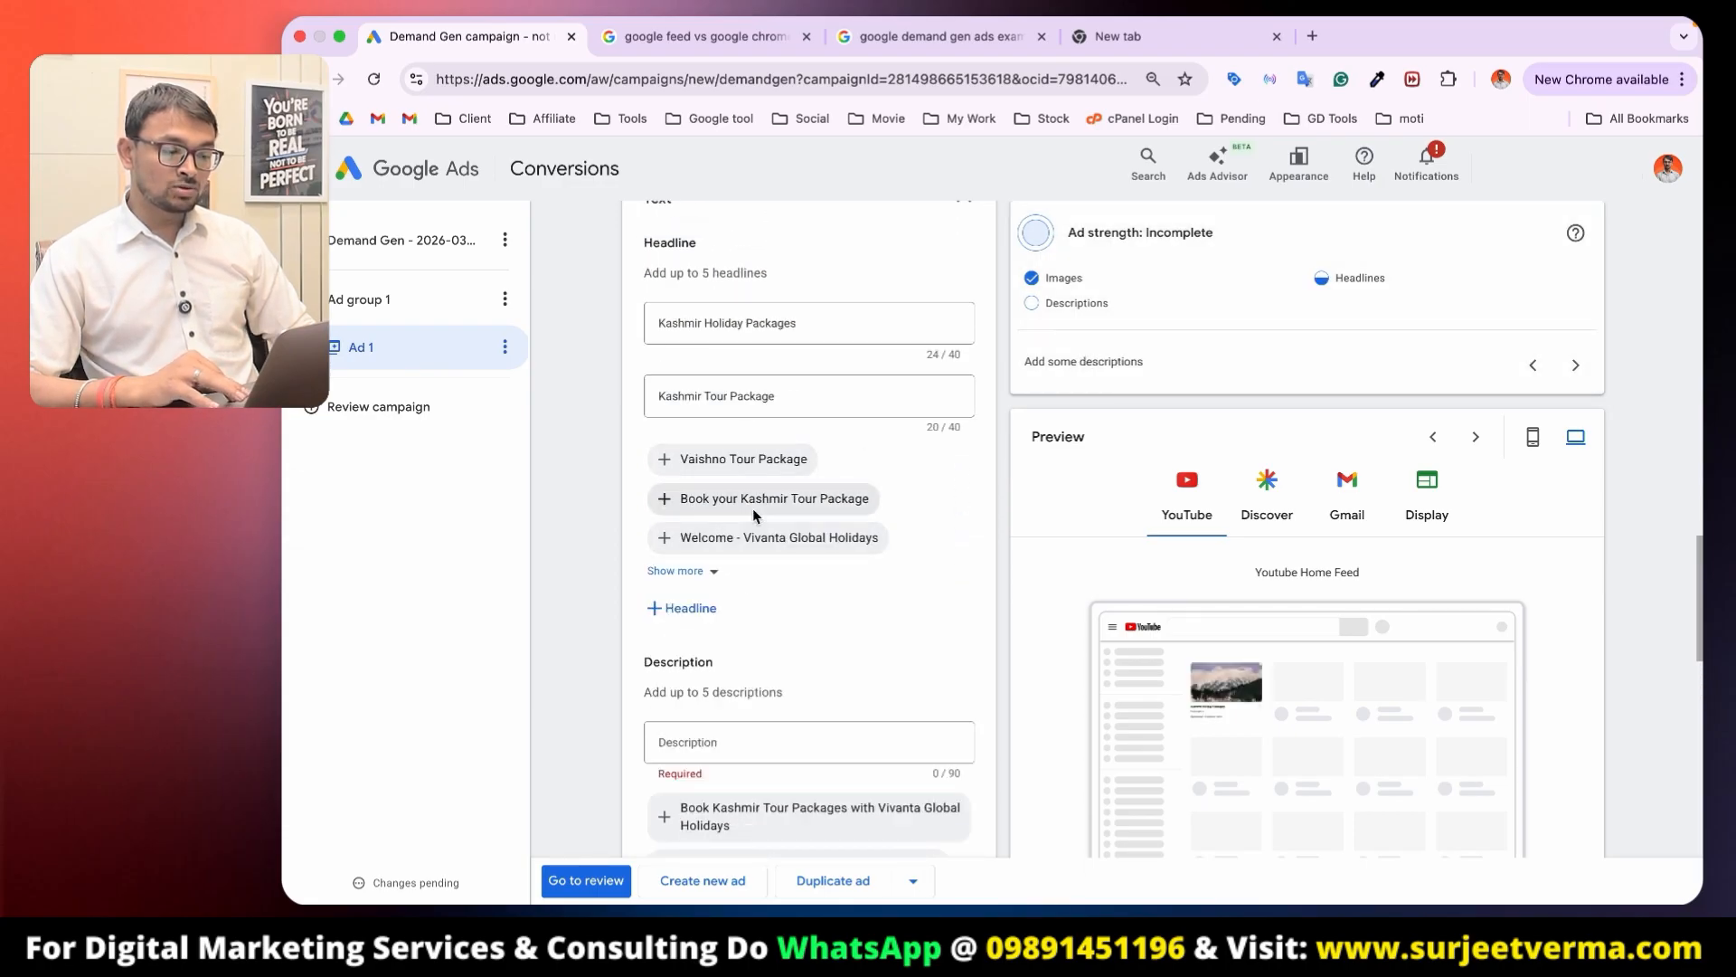
pyautogui.scroll(-2, 787, 460)
pyautogui.click(760, 304)
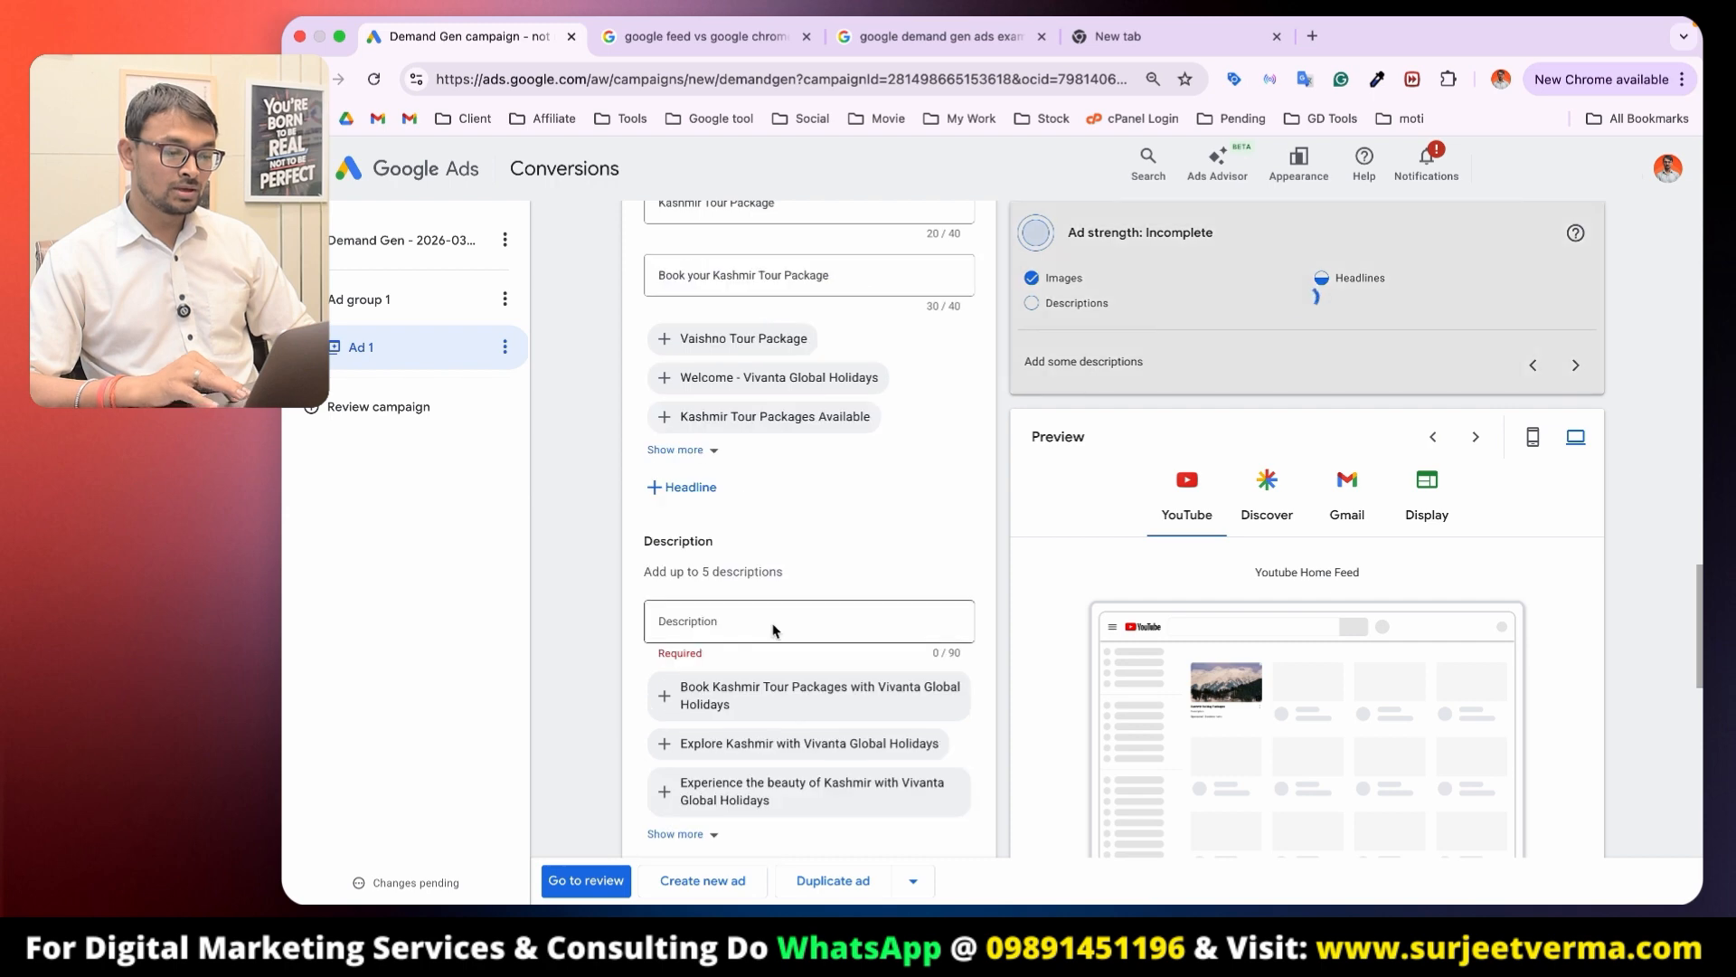
# Step: Add the three suggested descriptions starting "Book Kashmir Tour Packages", "Experience the beauty of Kashmir" and "Travel to Kashmir", each mentioning Vivanta Global Holidays
pyautogui.scroll(-2, 767, 475)
pyautogui.click(790, 443)
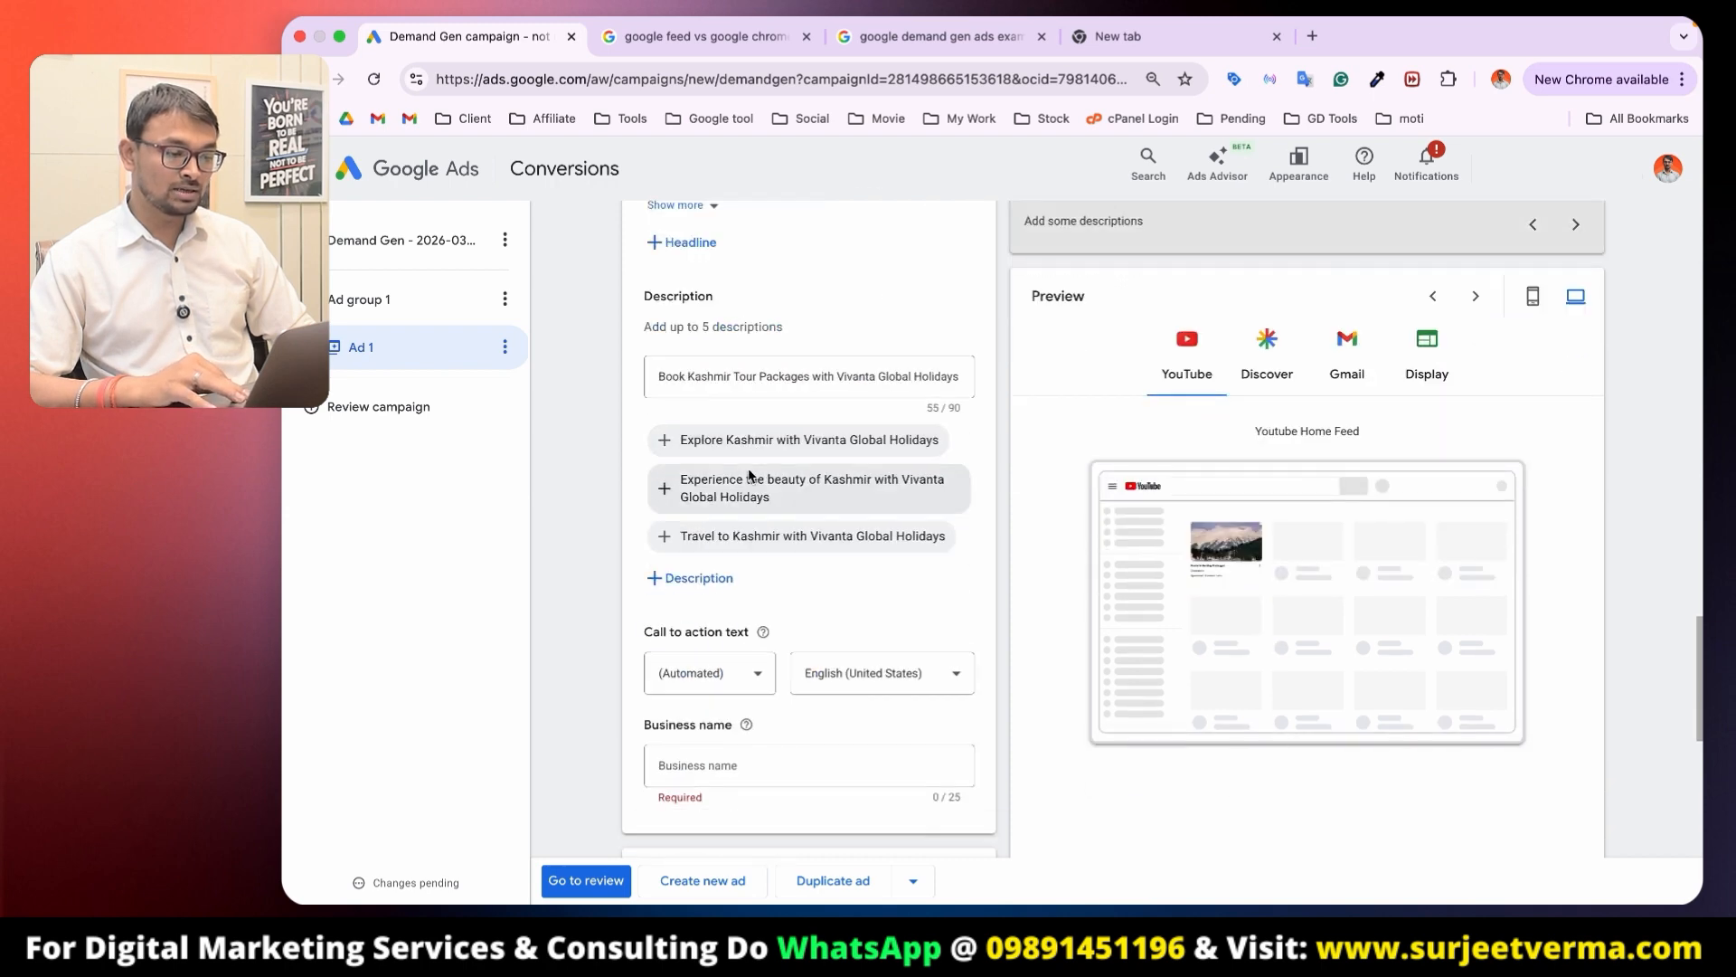
pyautogui.click(728, 497)
pyautogui.scroll(-2, 751, 479)
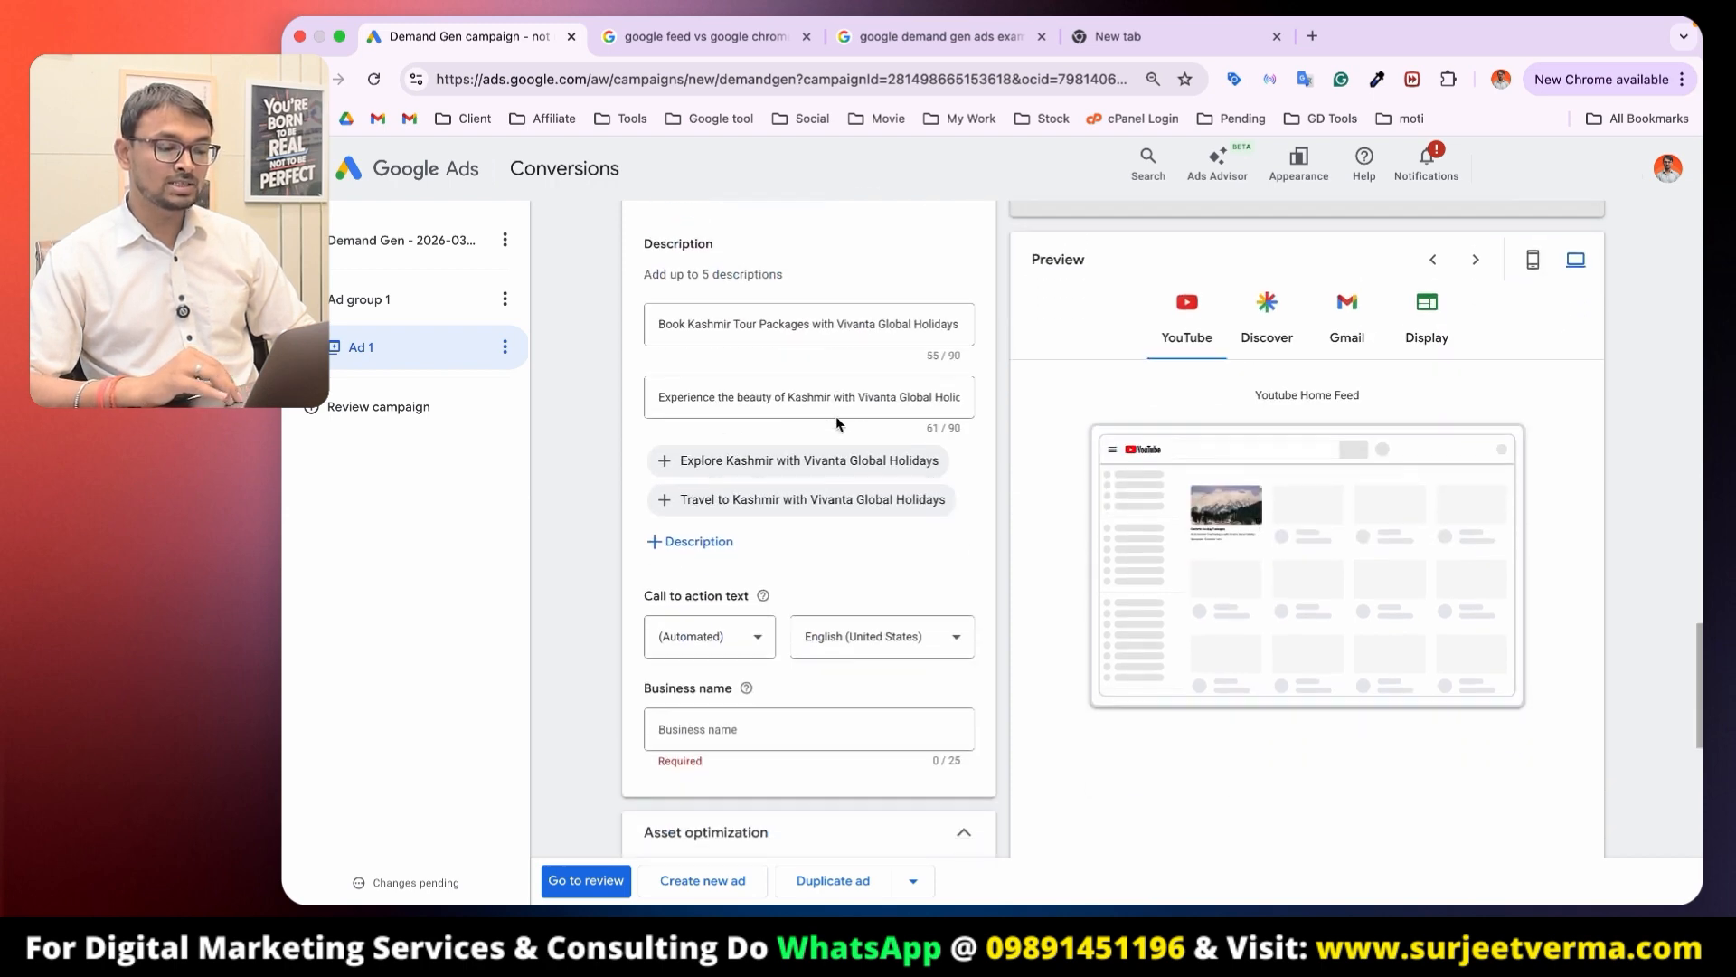
pyautogui.click(775, 420)
# Step: Set the ad's call to action text to Contact us
pyautogui.scroll(-3, 775, 420)
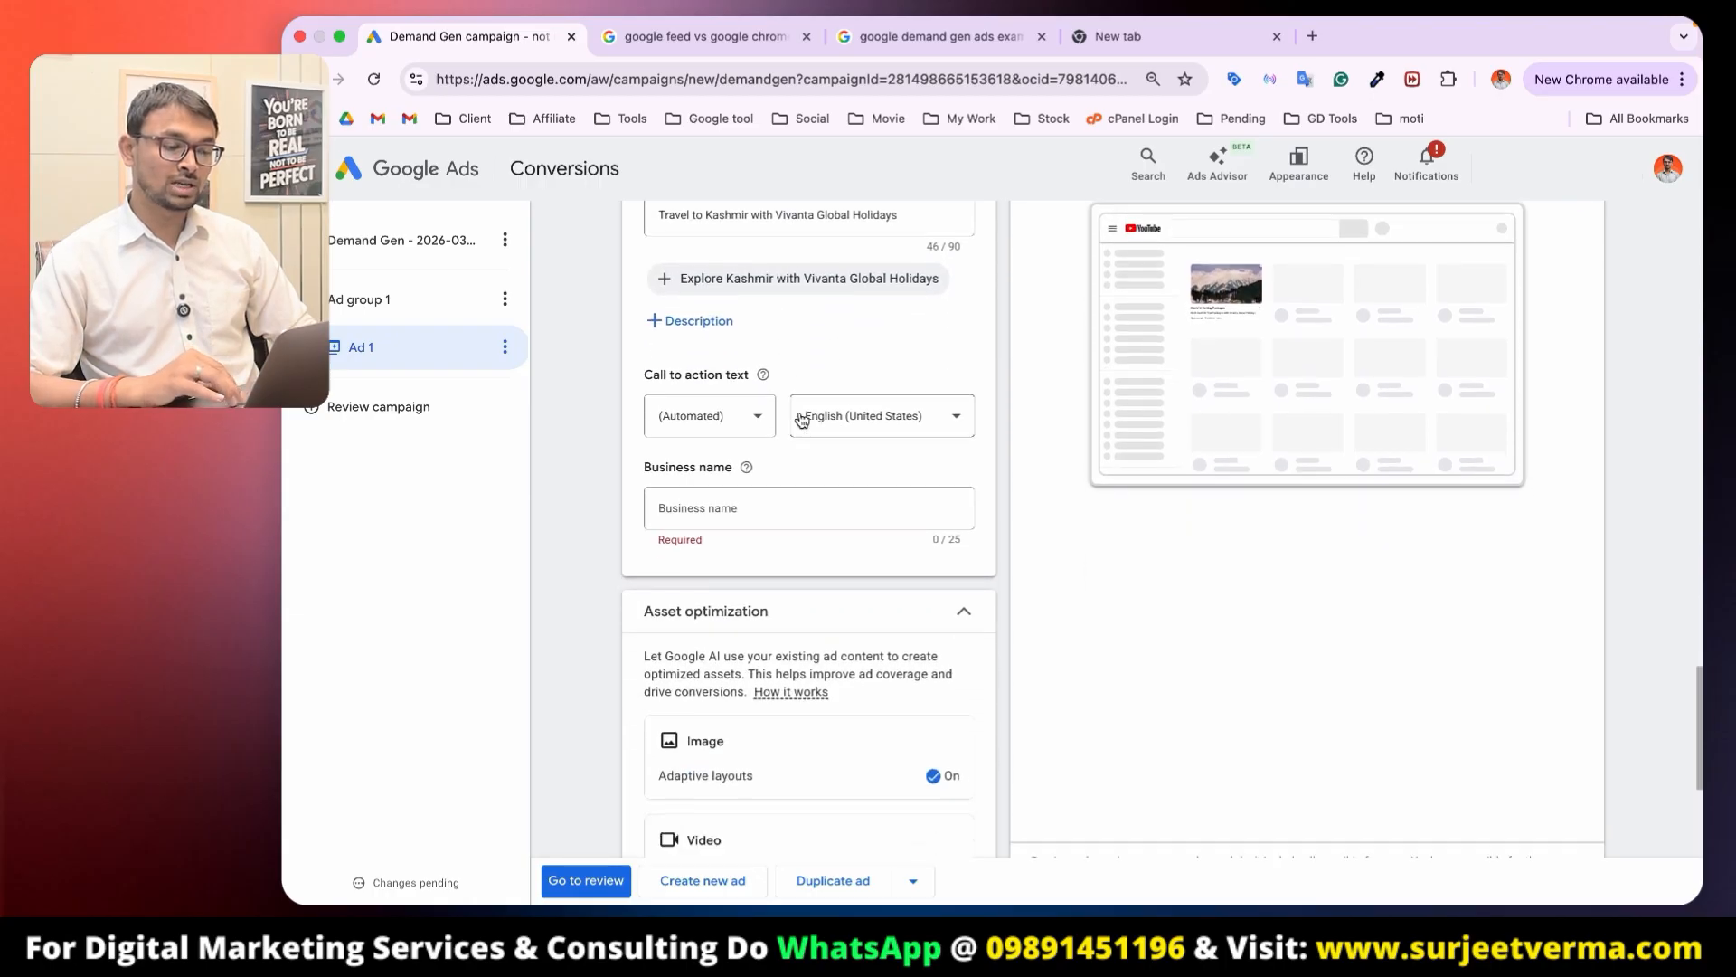
pyautogui.click(745, 401)
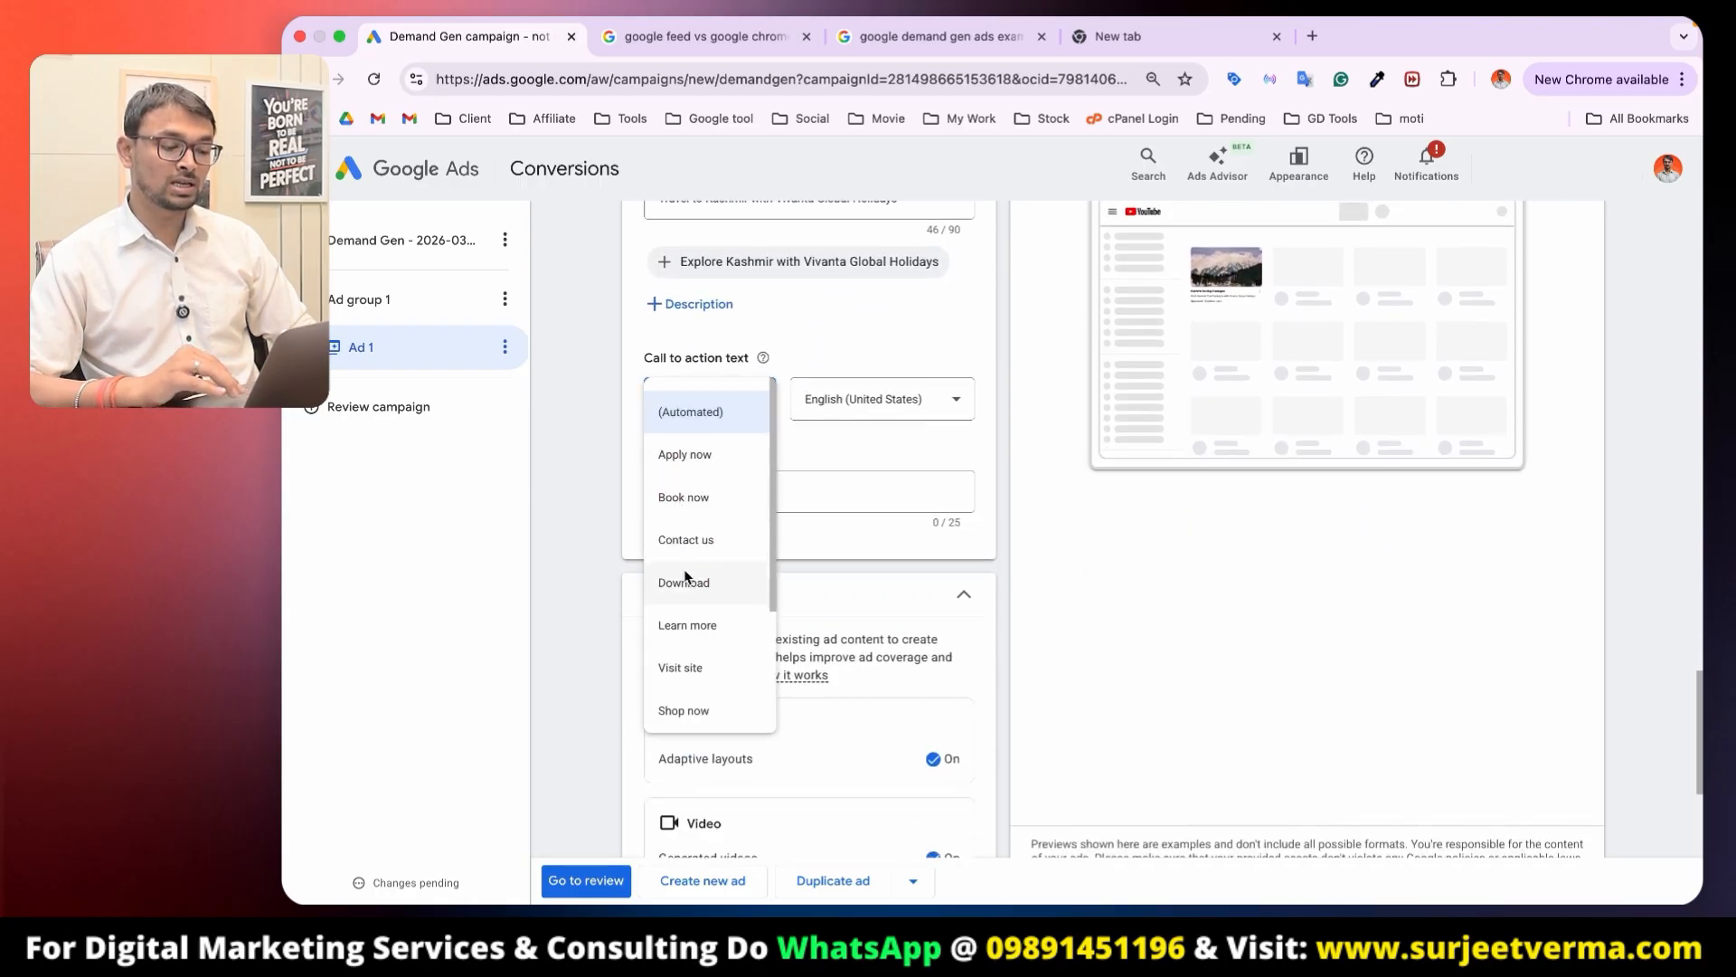
pyautogui.scroll(-1, 709, 624)
pyautogui.click(691, 459)
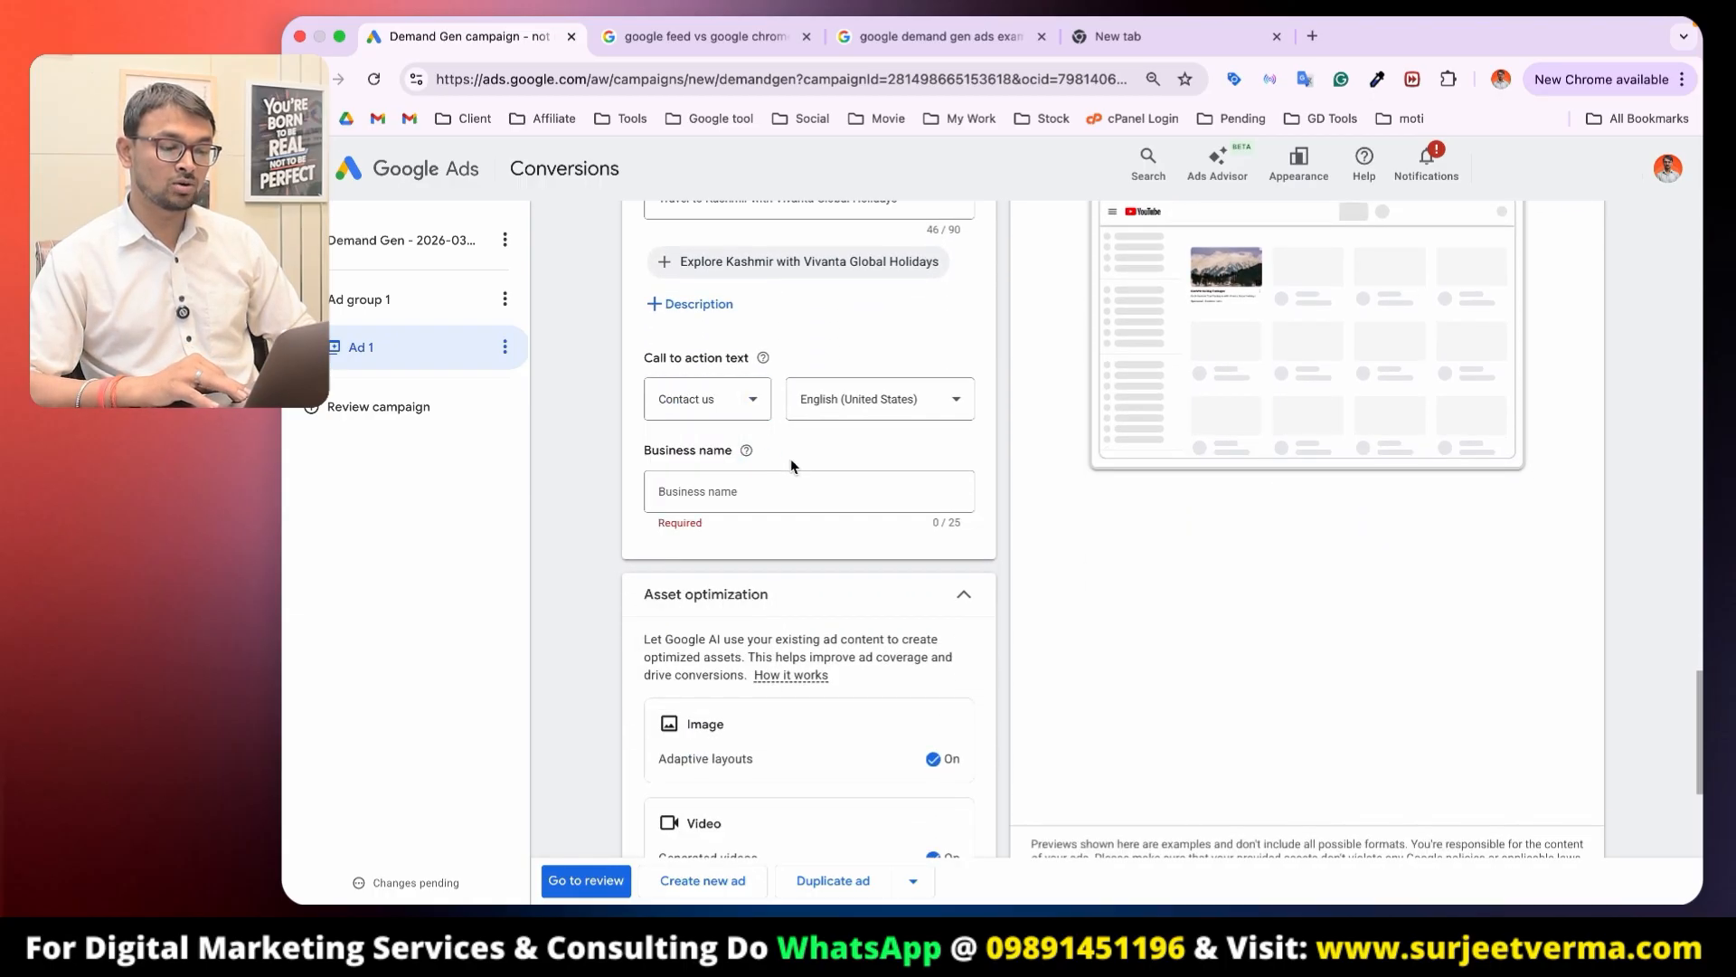
# Step: Enter "Travel" as the ad's business name
pyautogui.scroll(-2, 791, 458)
pyautogui.click(729, 396)
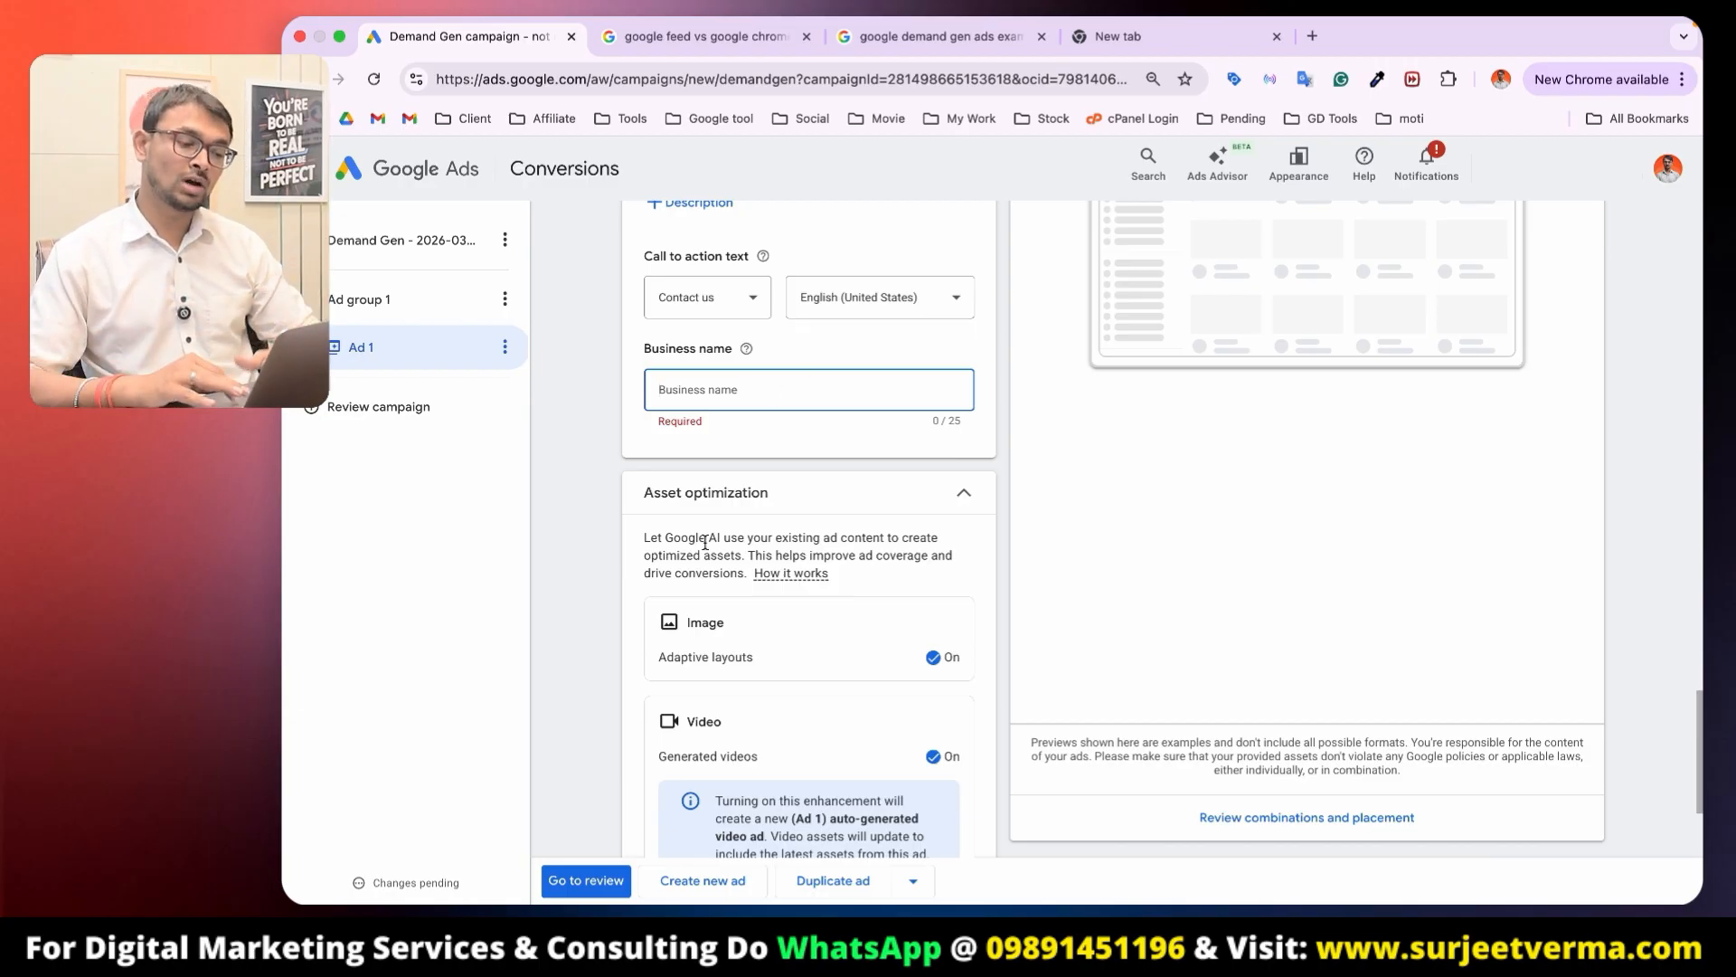
pyautogui.scroll(3, 1278, 402)
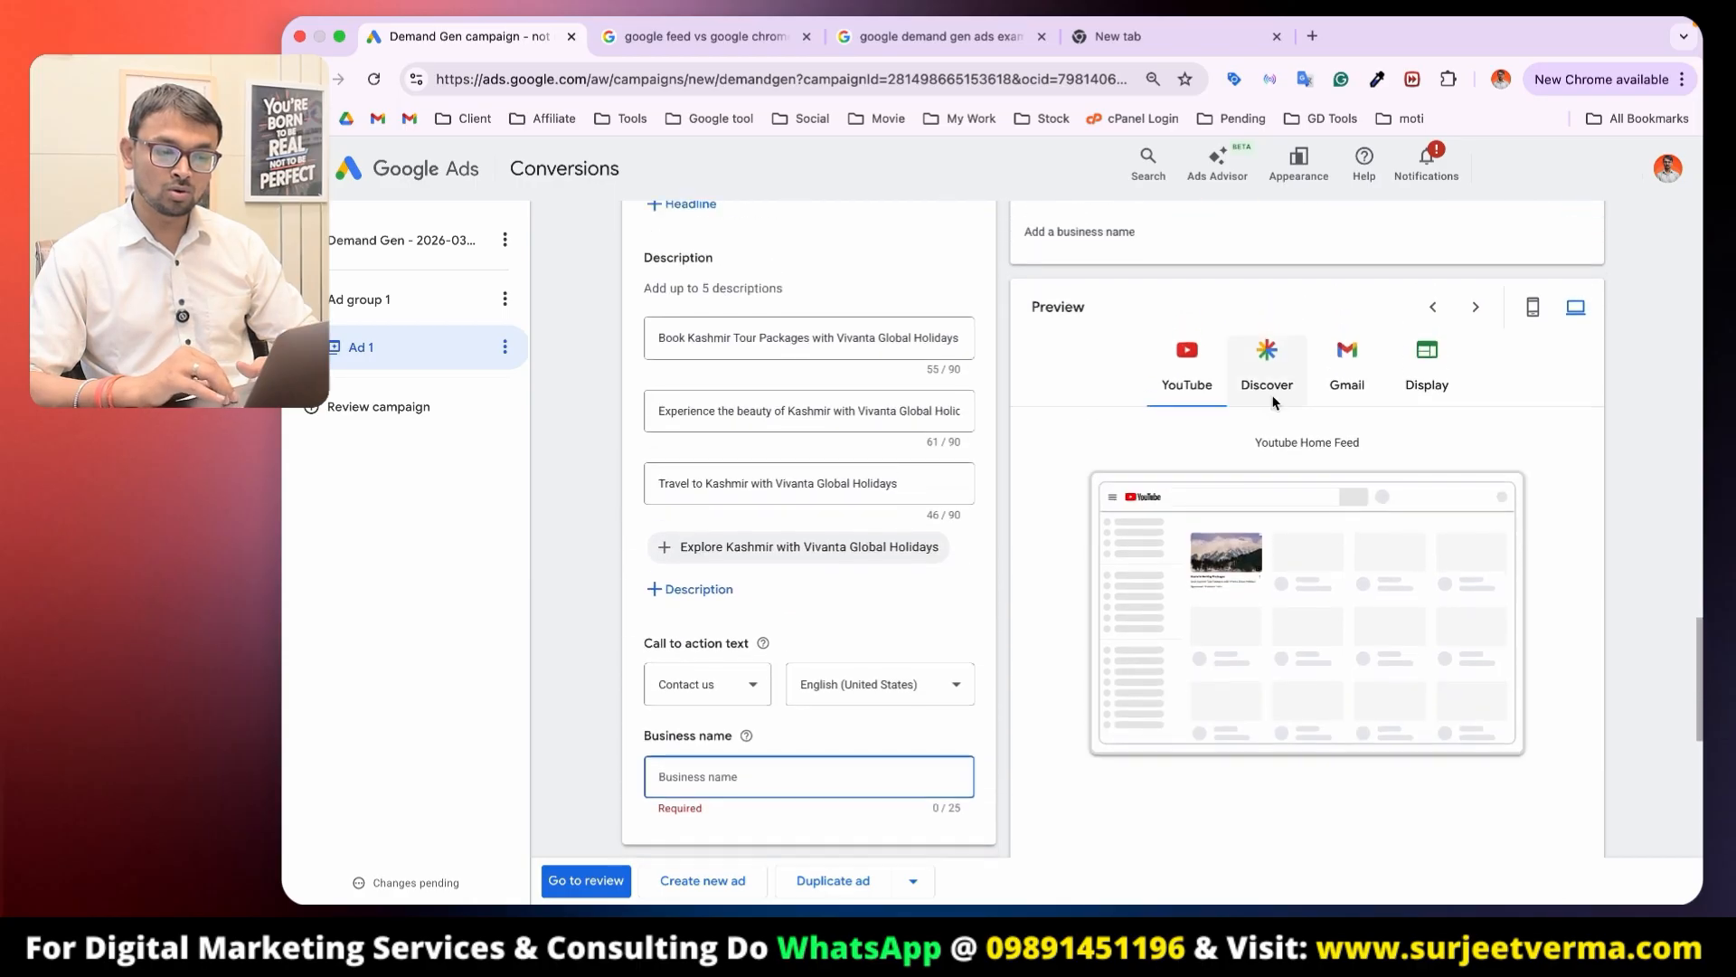
pyautogui.scroll(-3, 900, 618)
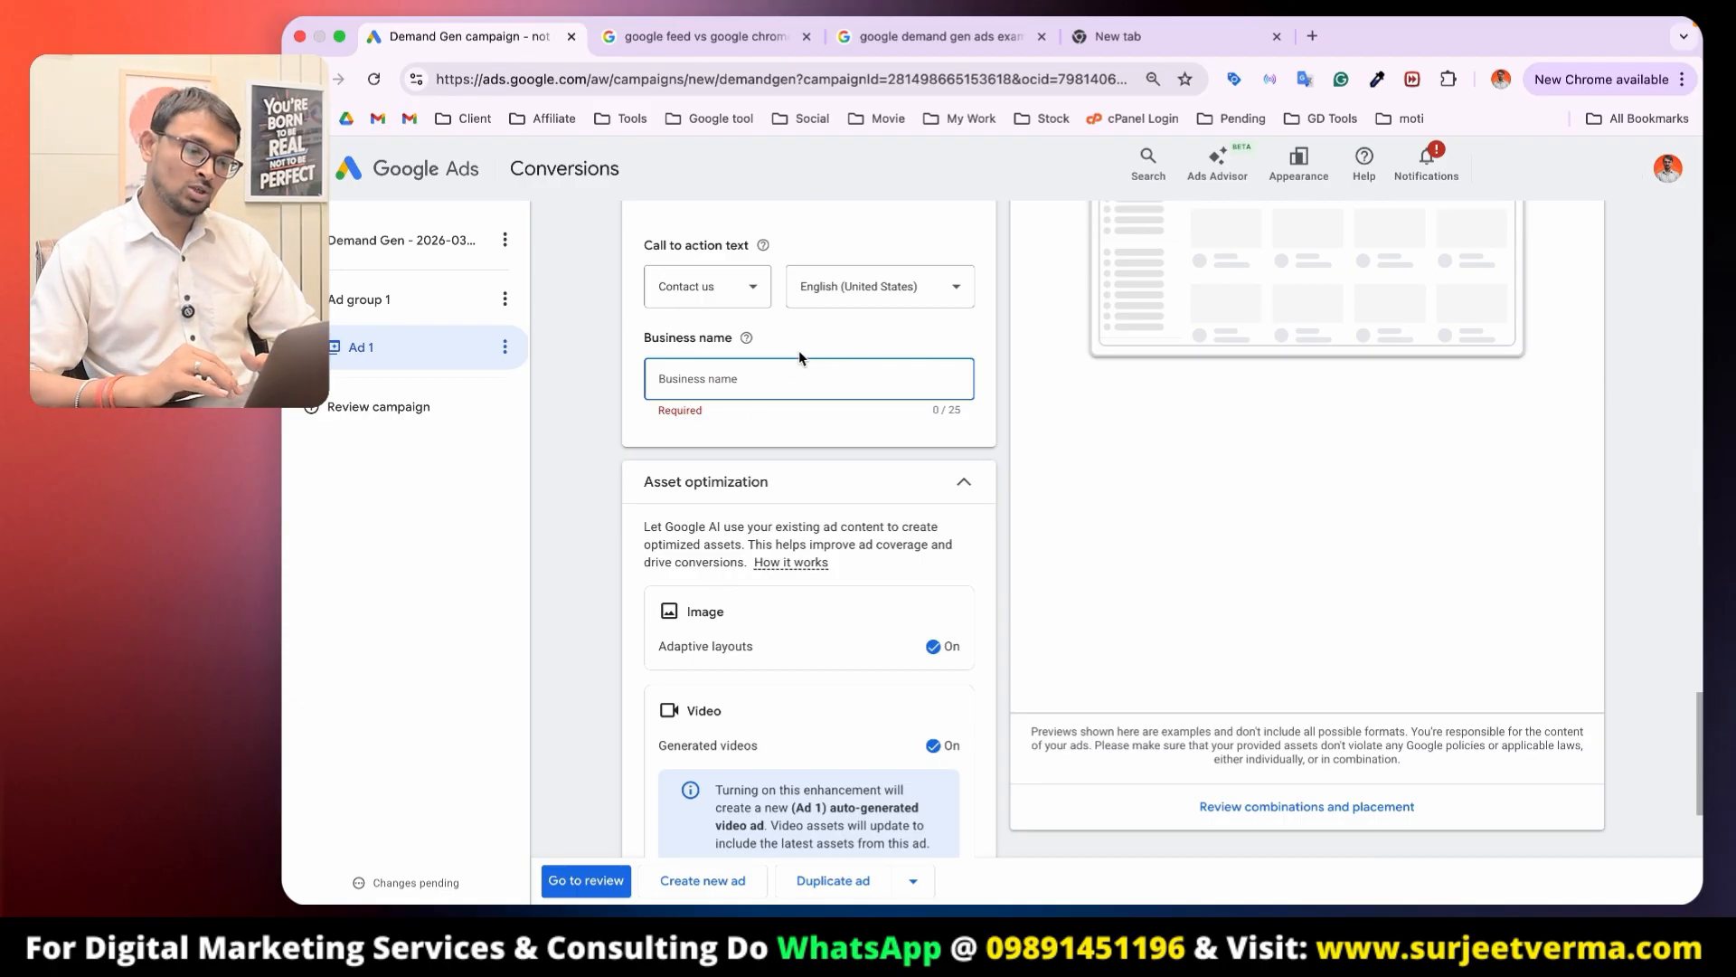
pyautogui.write('Travel')
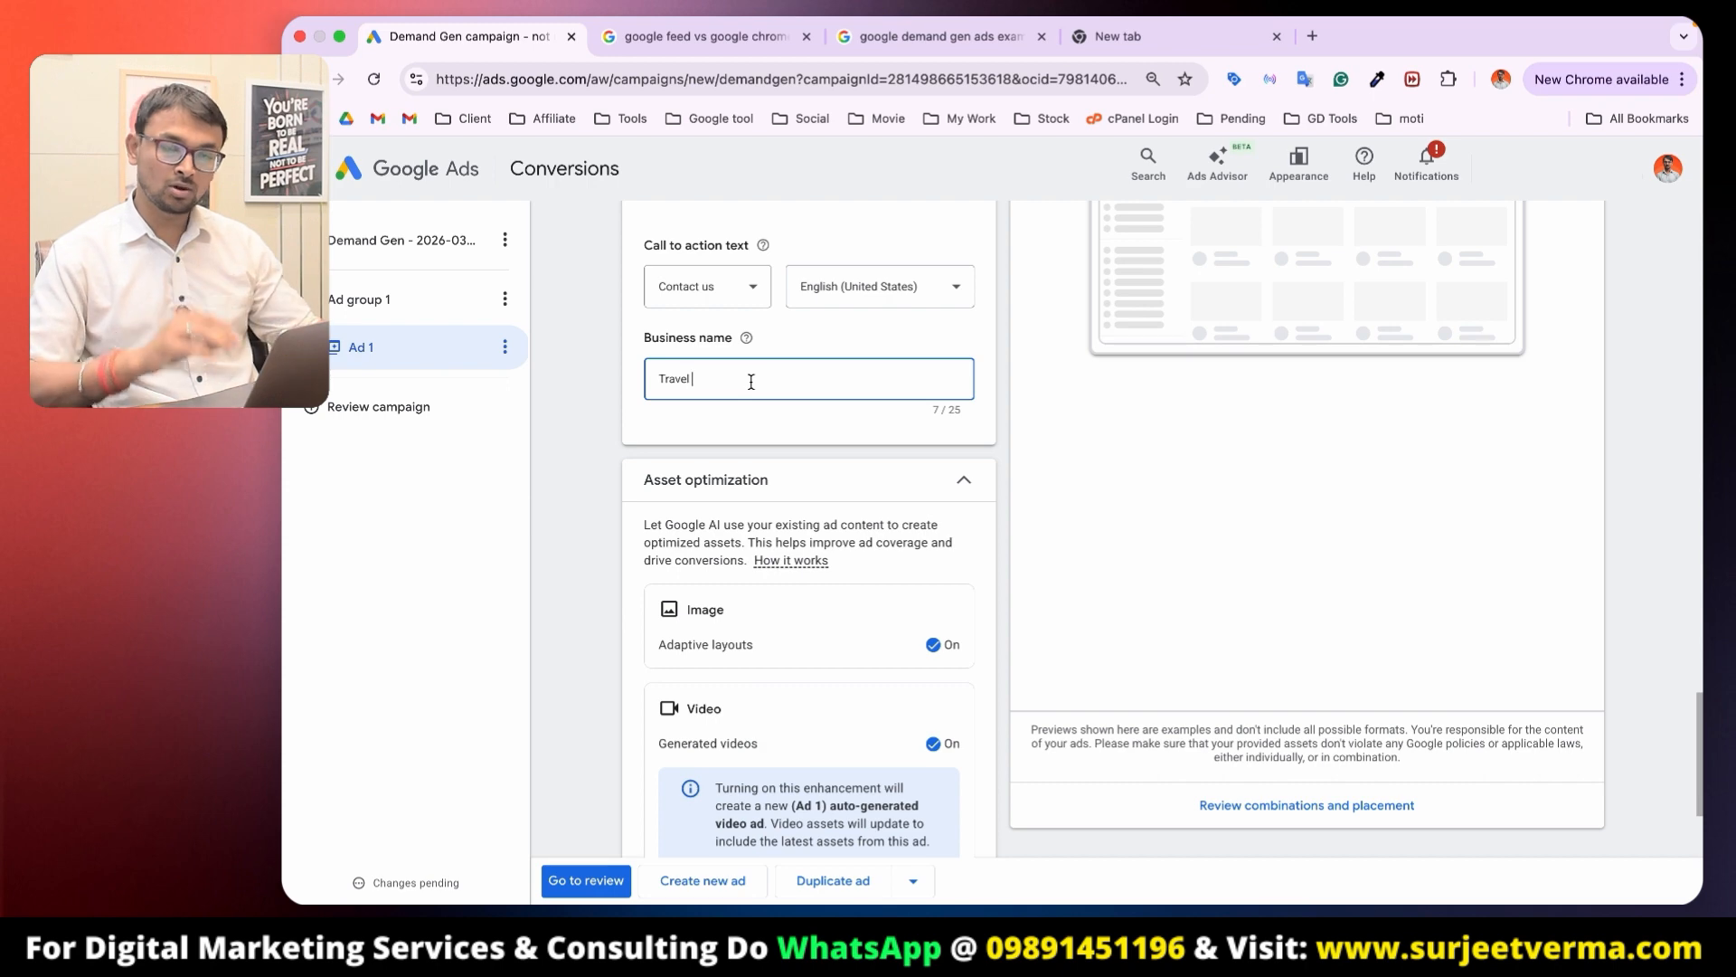
# Step: Review the asset optimization settings for adaptive layouts and generated videos, and expand the ad's URL and other options
pyautogui.scroll(-3, 796, 407)
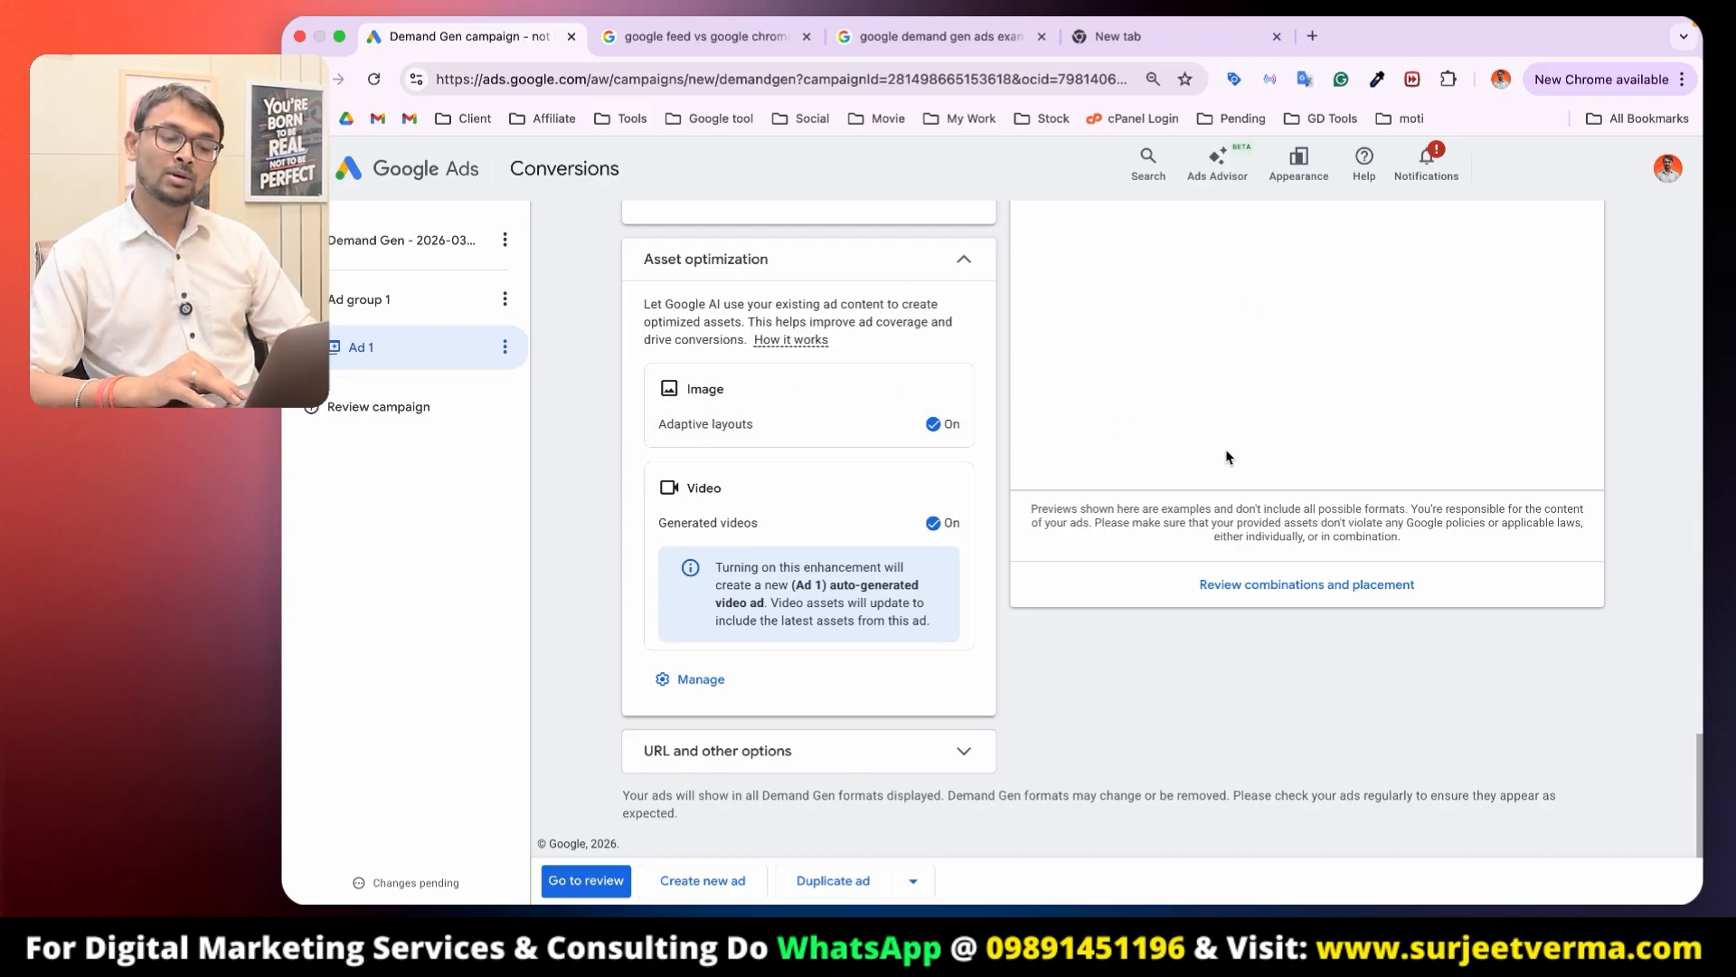
pyautogui.moveTo(943, 426)
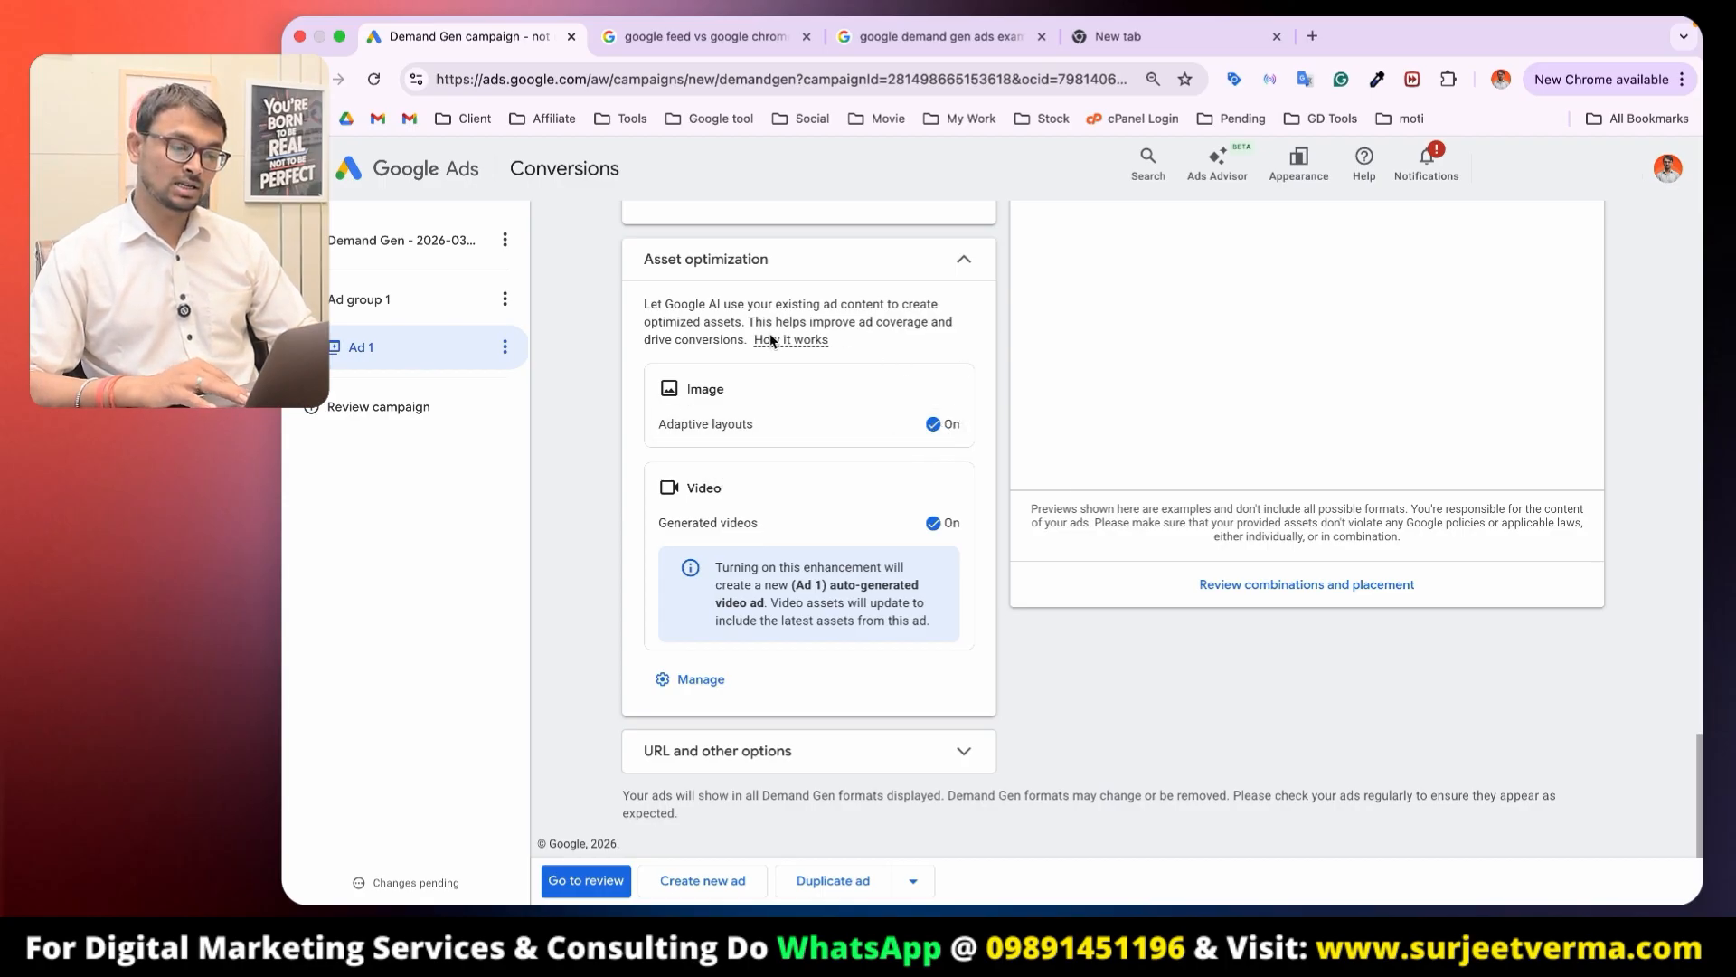
pyautogui.moveTo(808, 346)
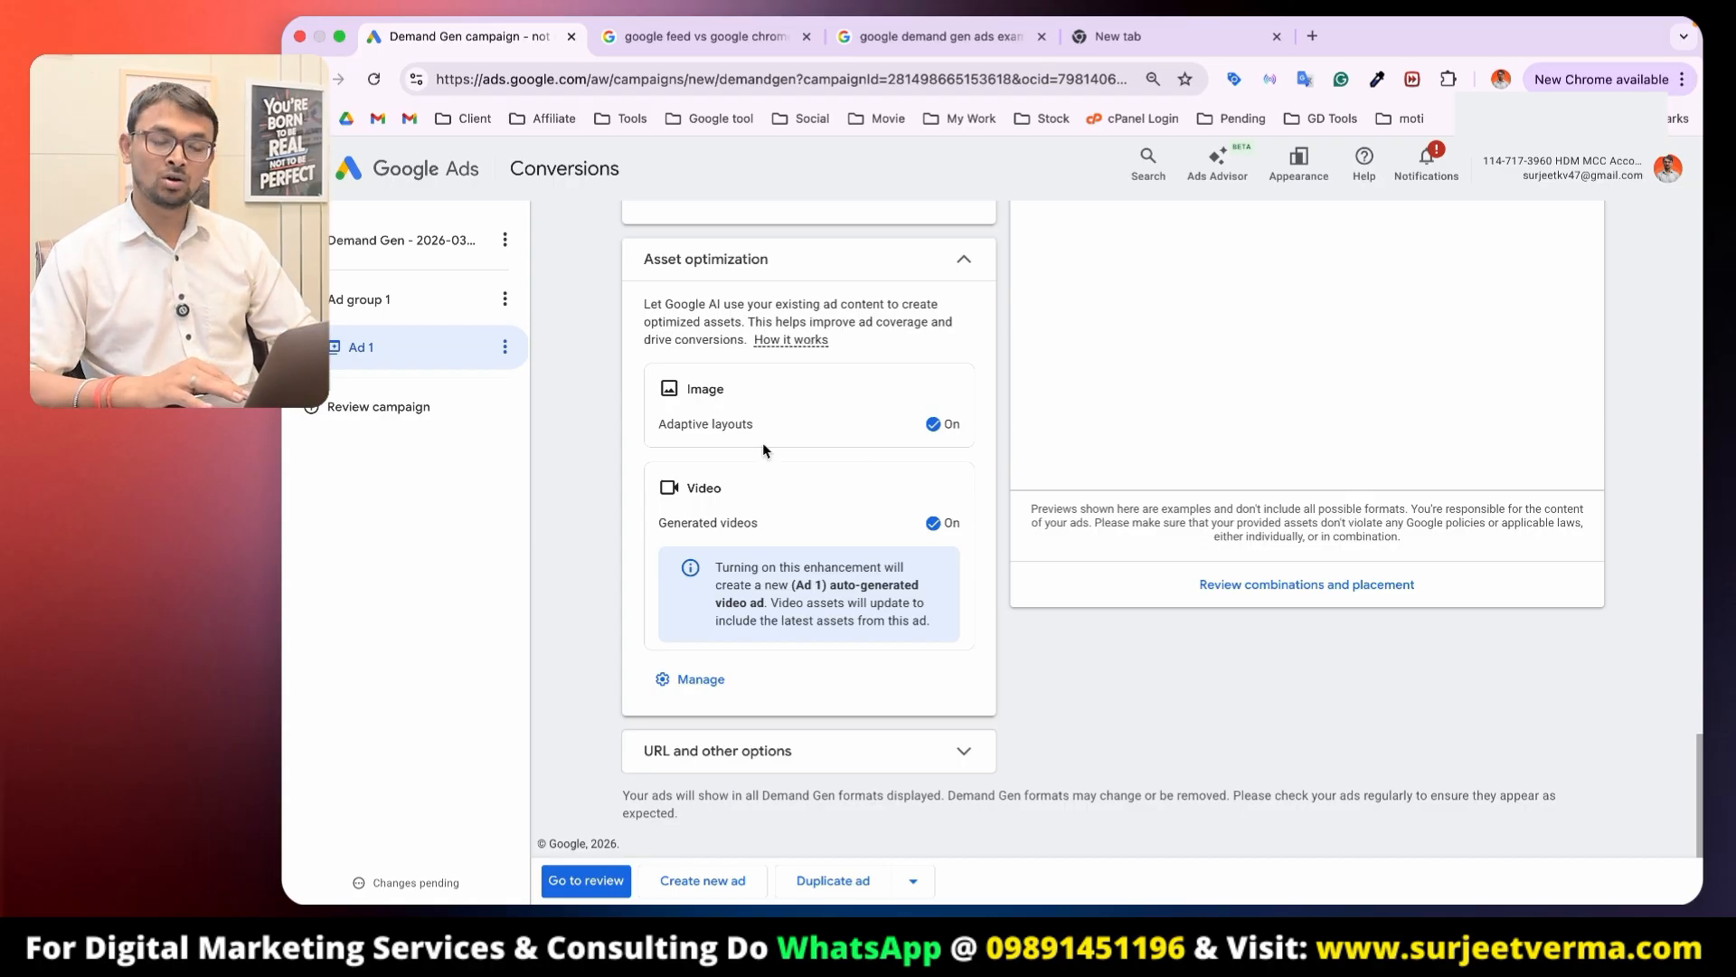
pyautogui.moveTo(755, 423)
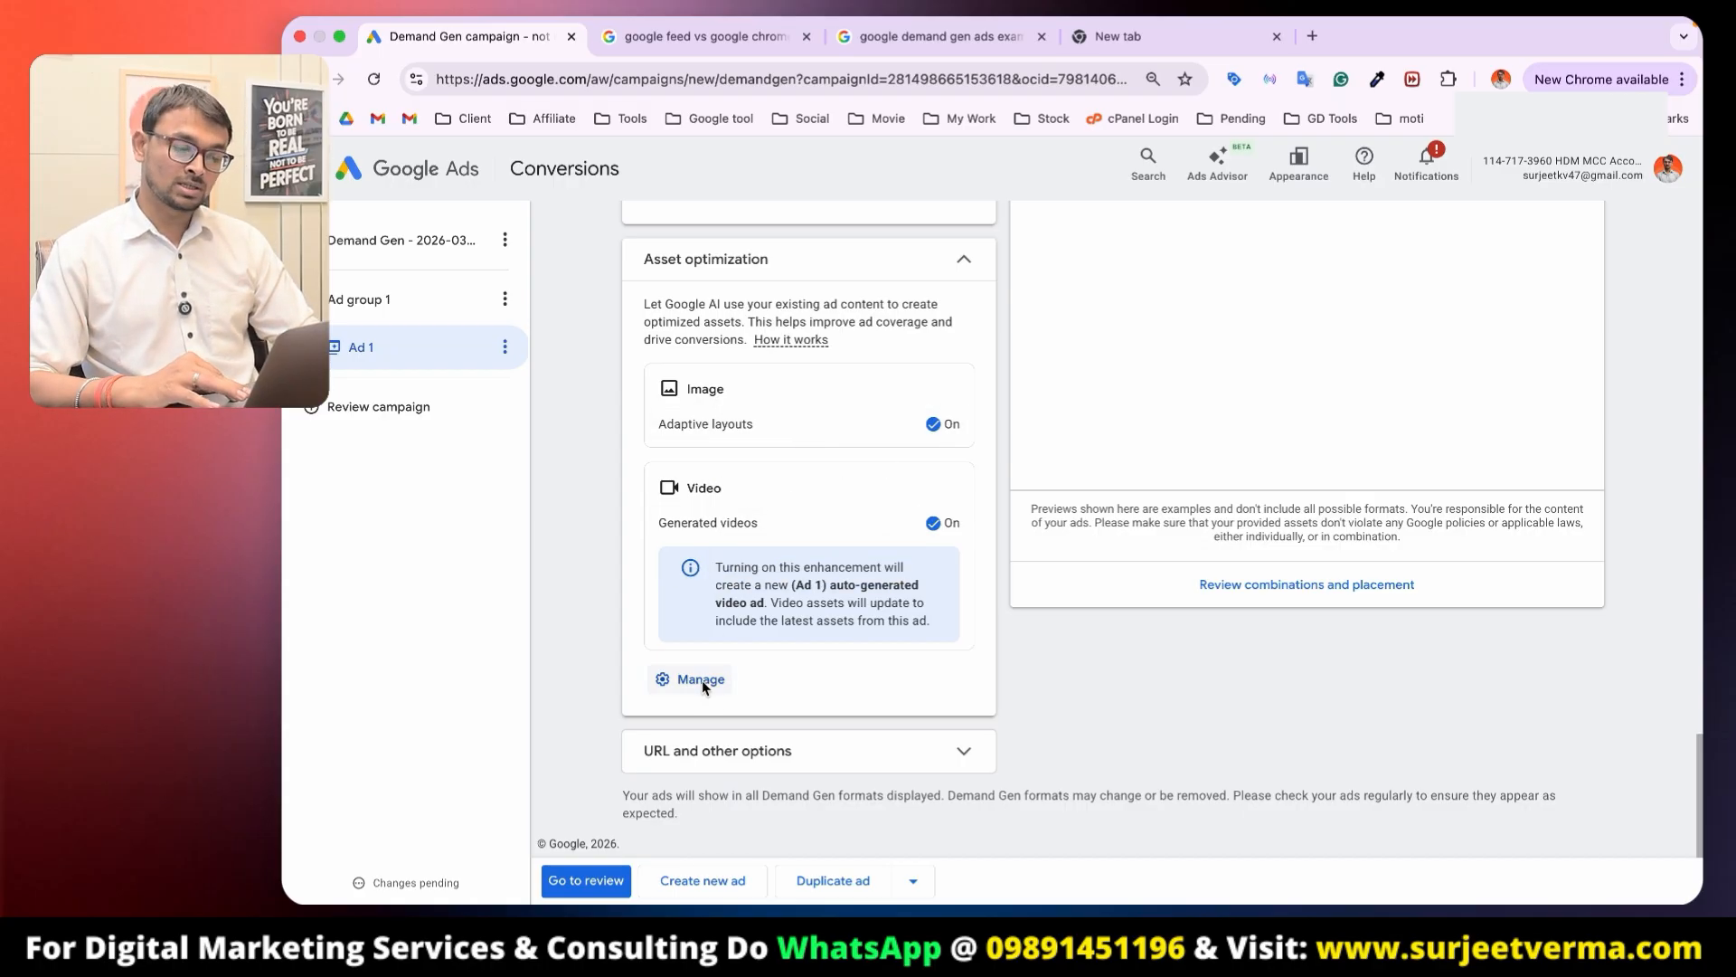
pyautogui.click(813, 760)
pyautogui.scroll(-4, 813, 759)
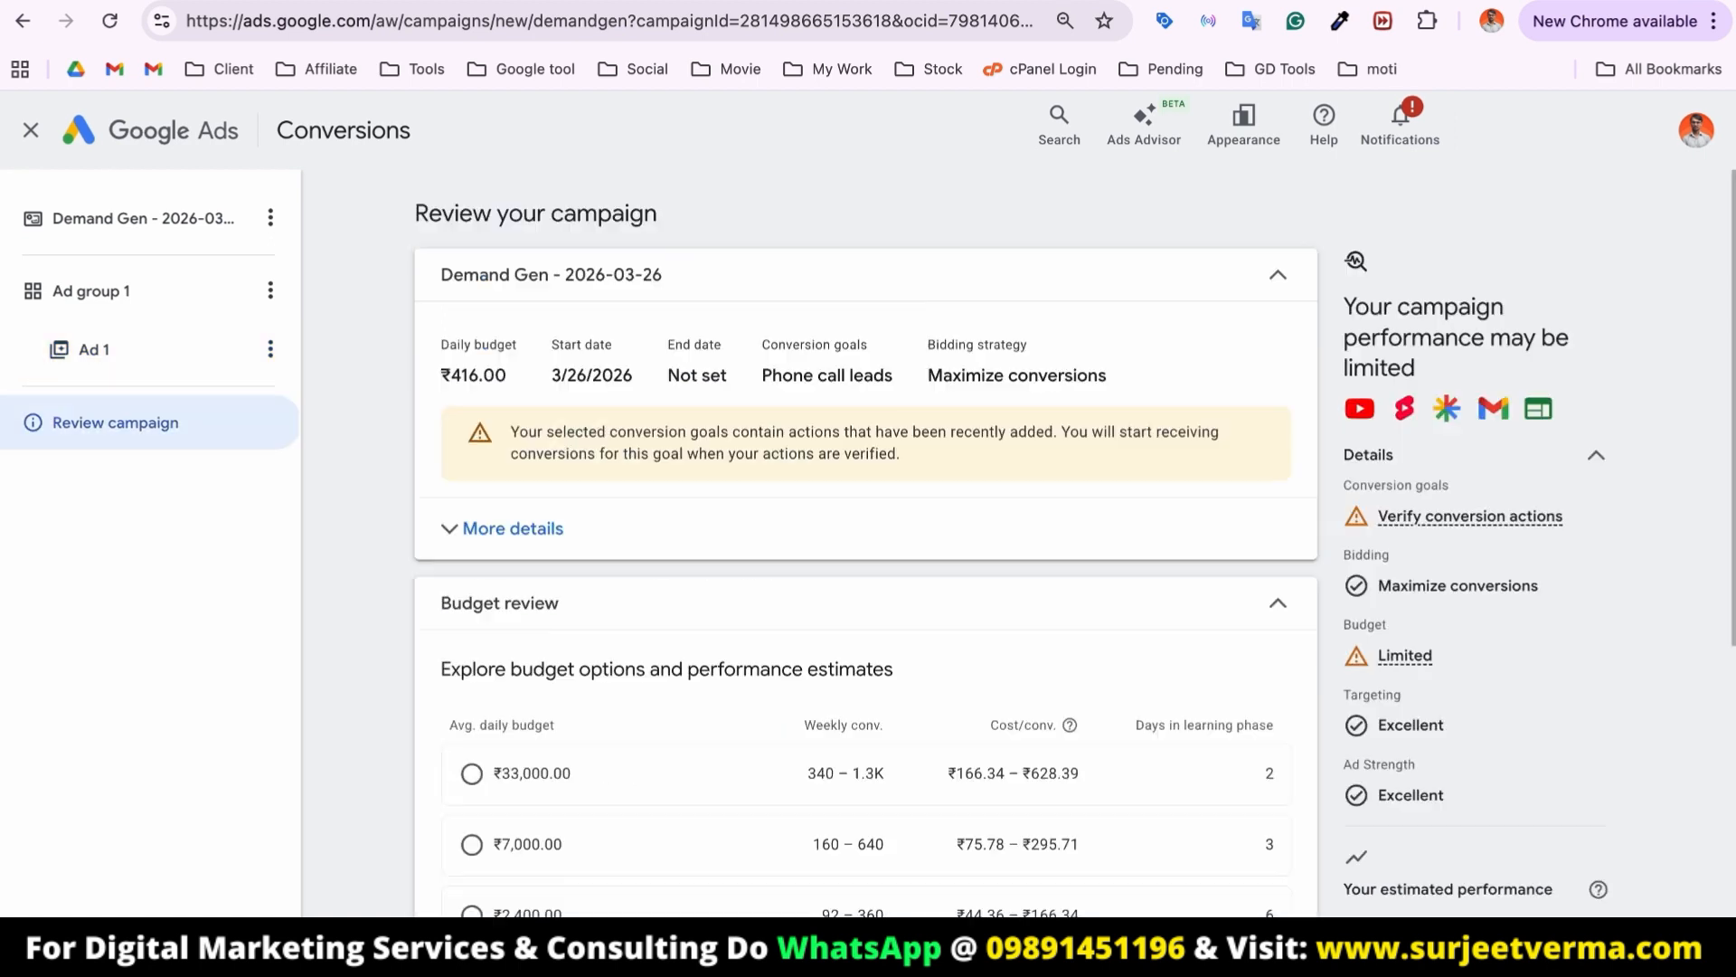
# Step: Review the campaign summary, budget options, ad group, estimated performance and the flagged conversion goal and budget issues
pyautogui.scroll(-1, 1095, 618)
pyautogui.scroll(-2, 720, 613)
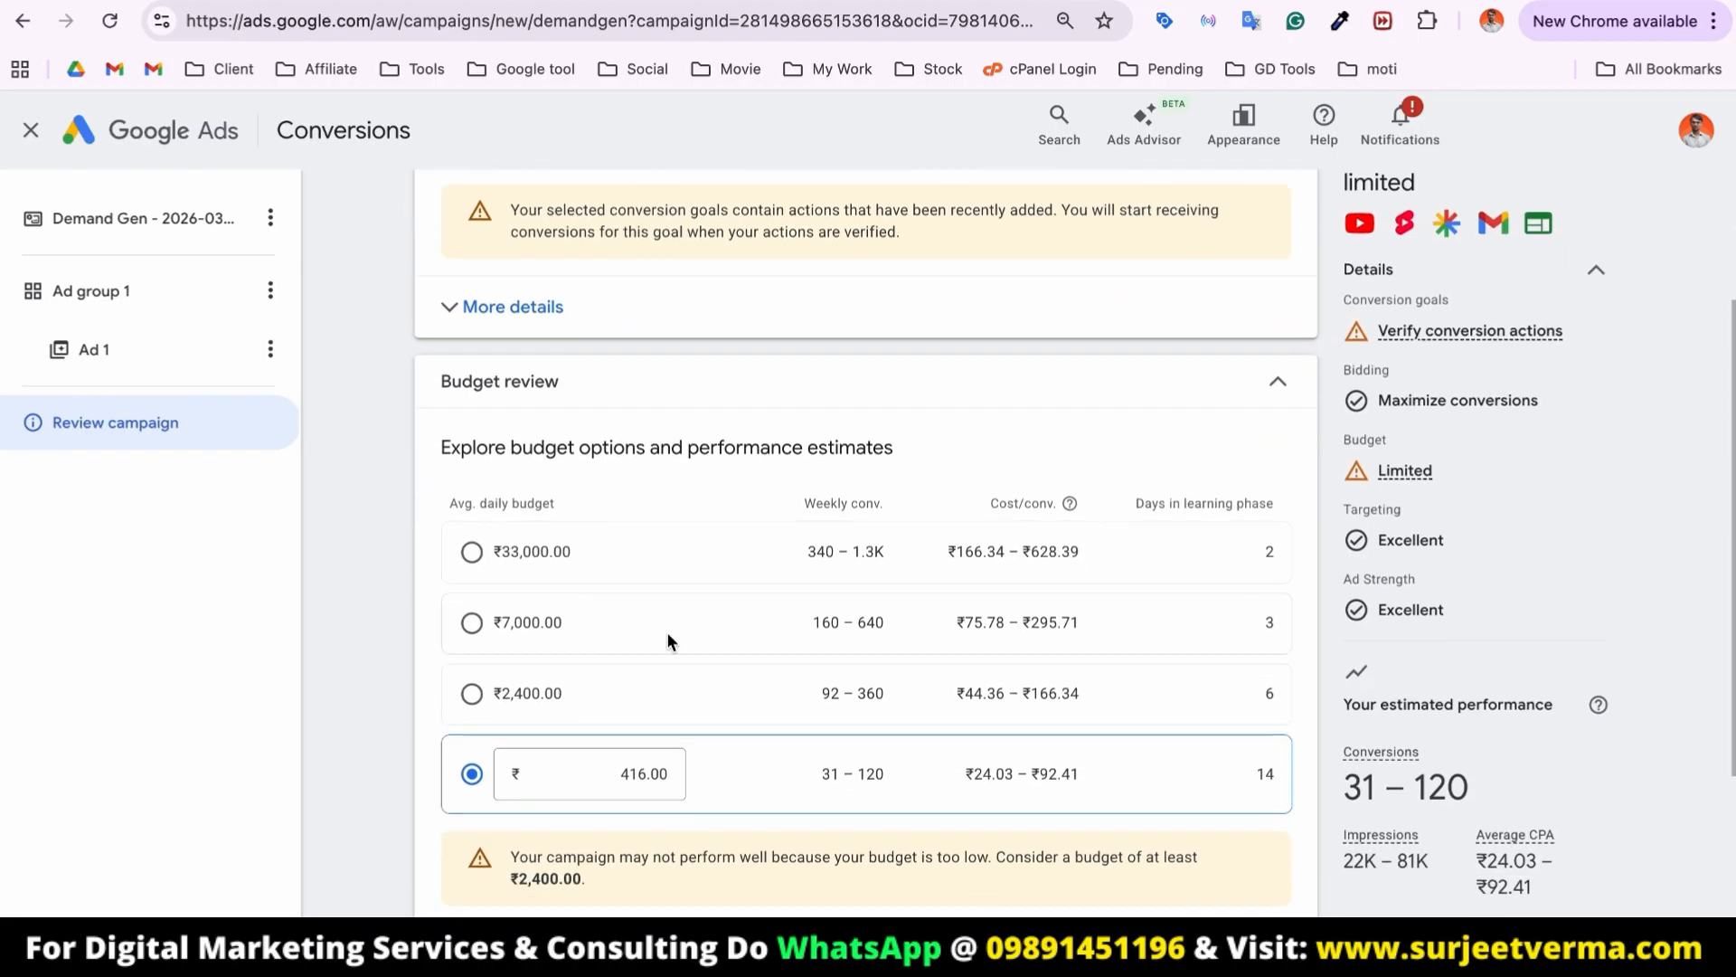
pyautogui.scroll(-4, 643, 781)
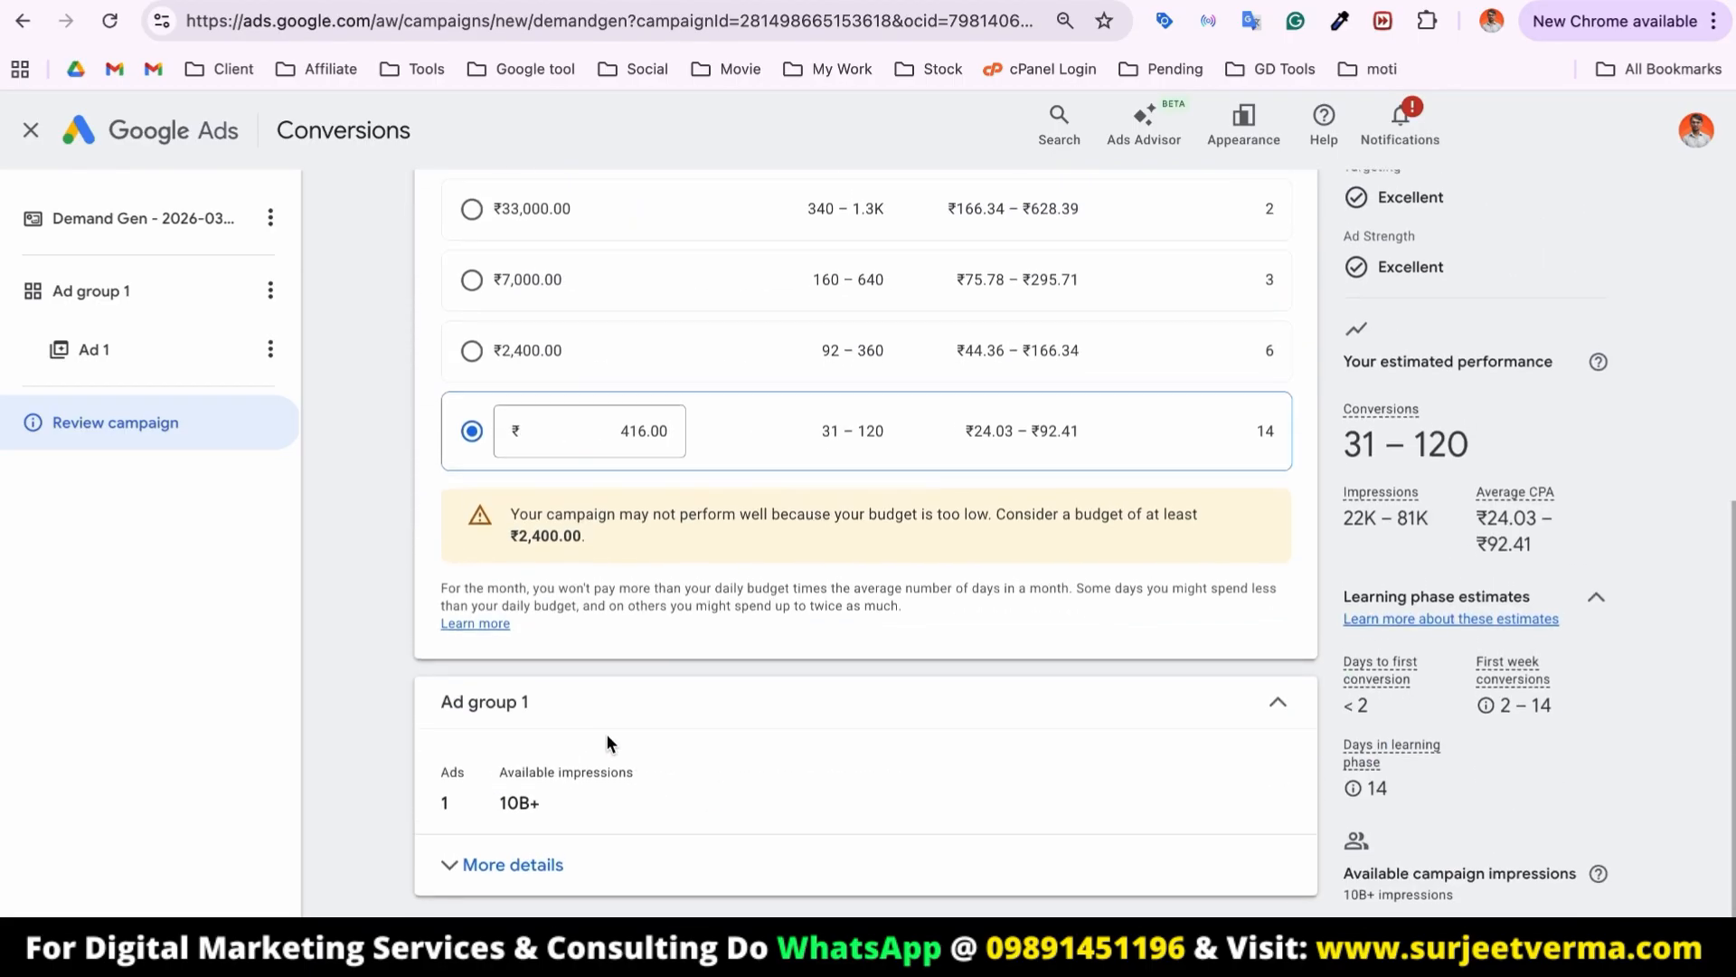
pyautogui.scroll(6, 562, 736)
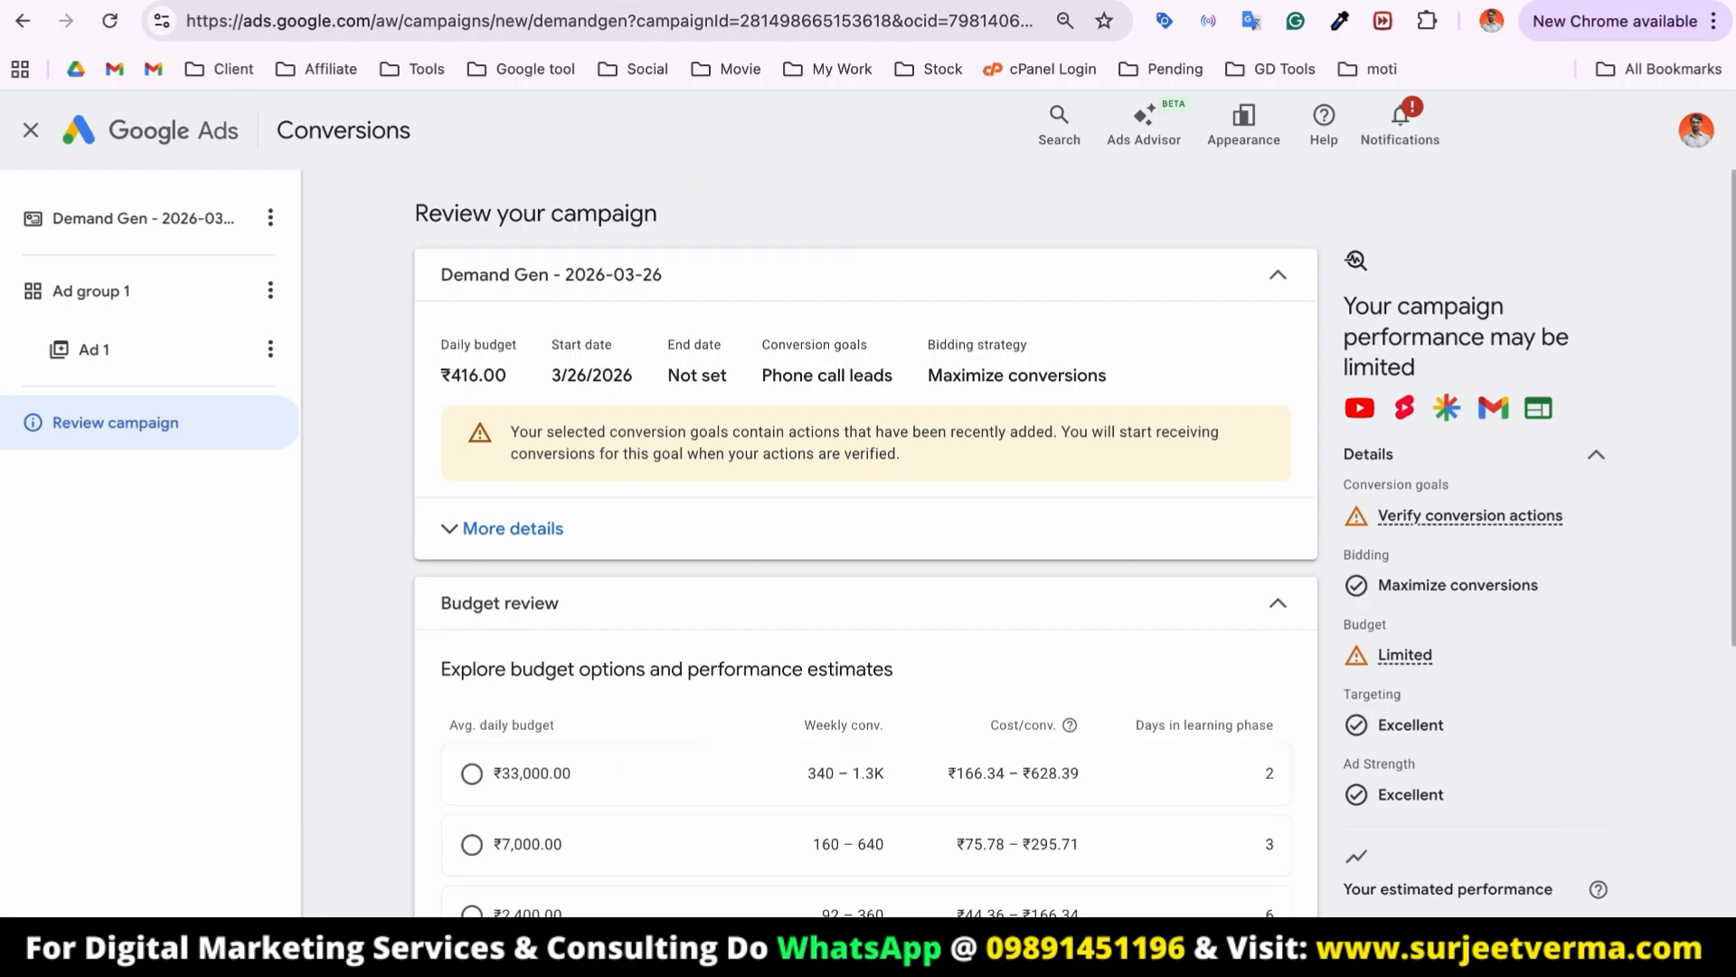
pyautogui.scroll(-3, 1519, 764)
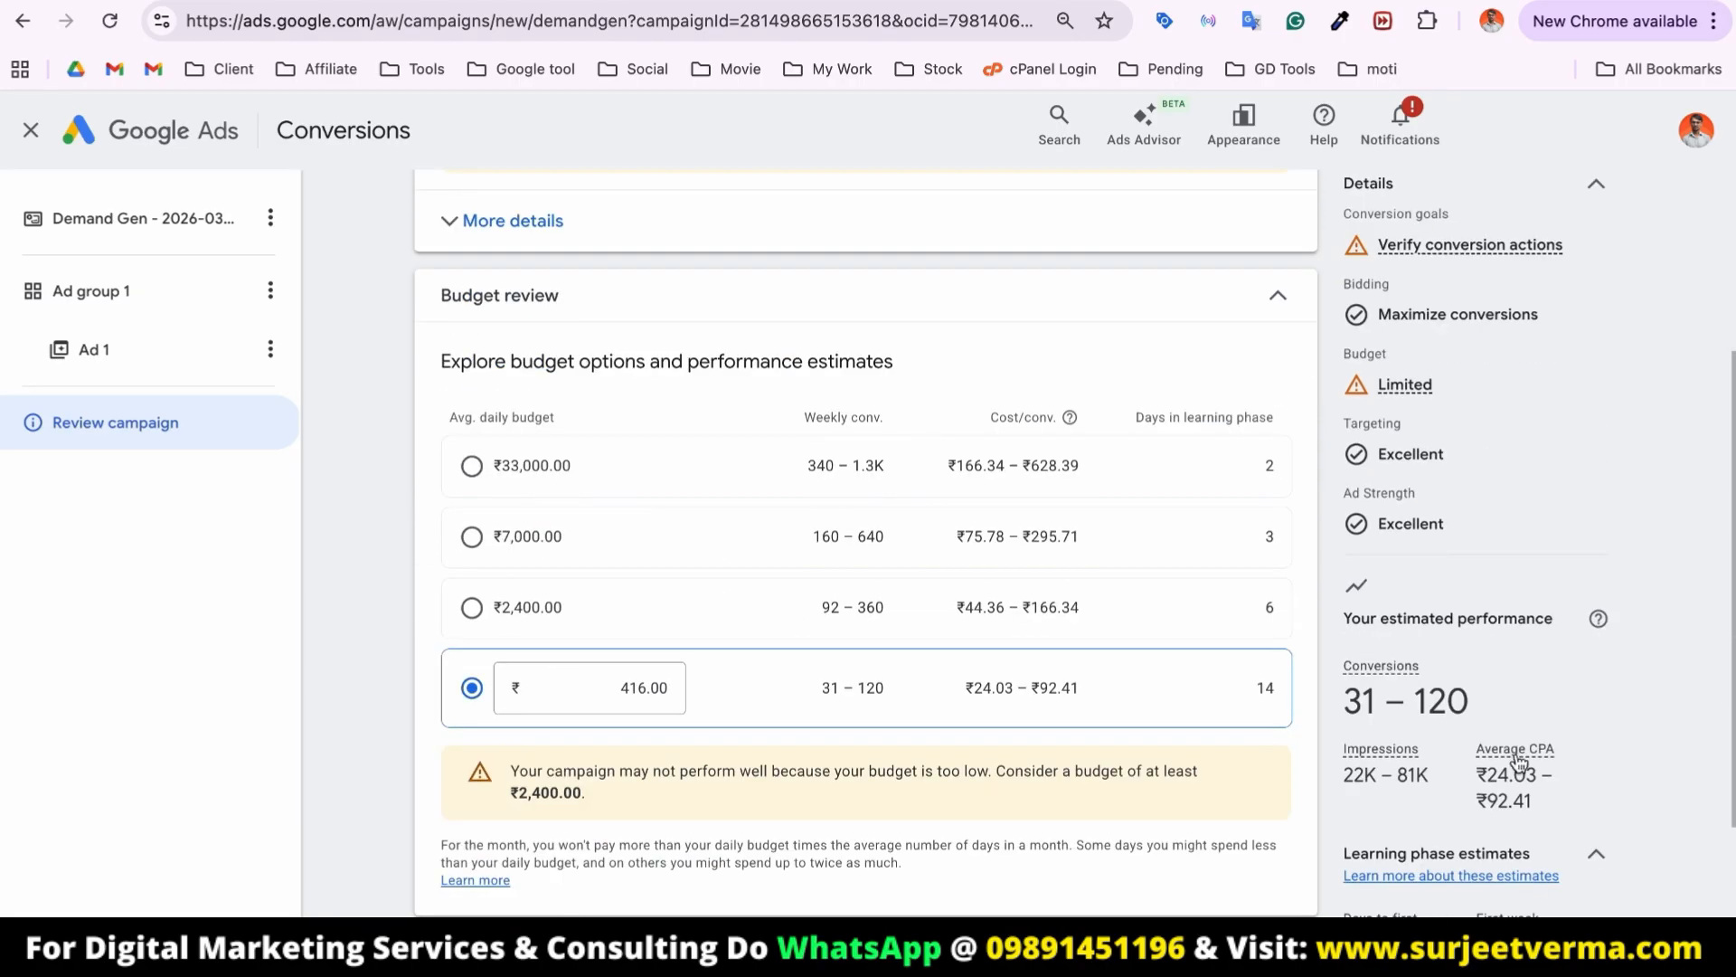
pyautogui.scroll(-3, 1501, 687)
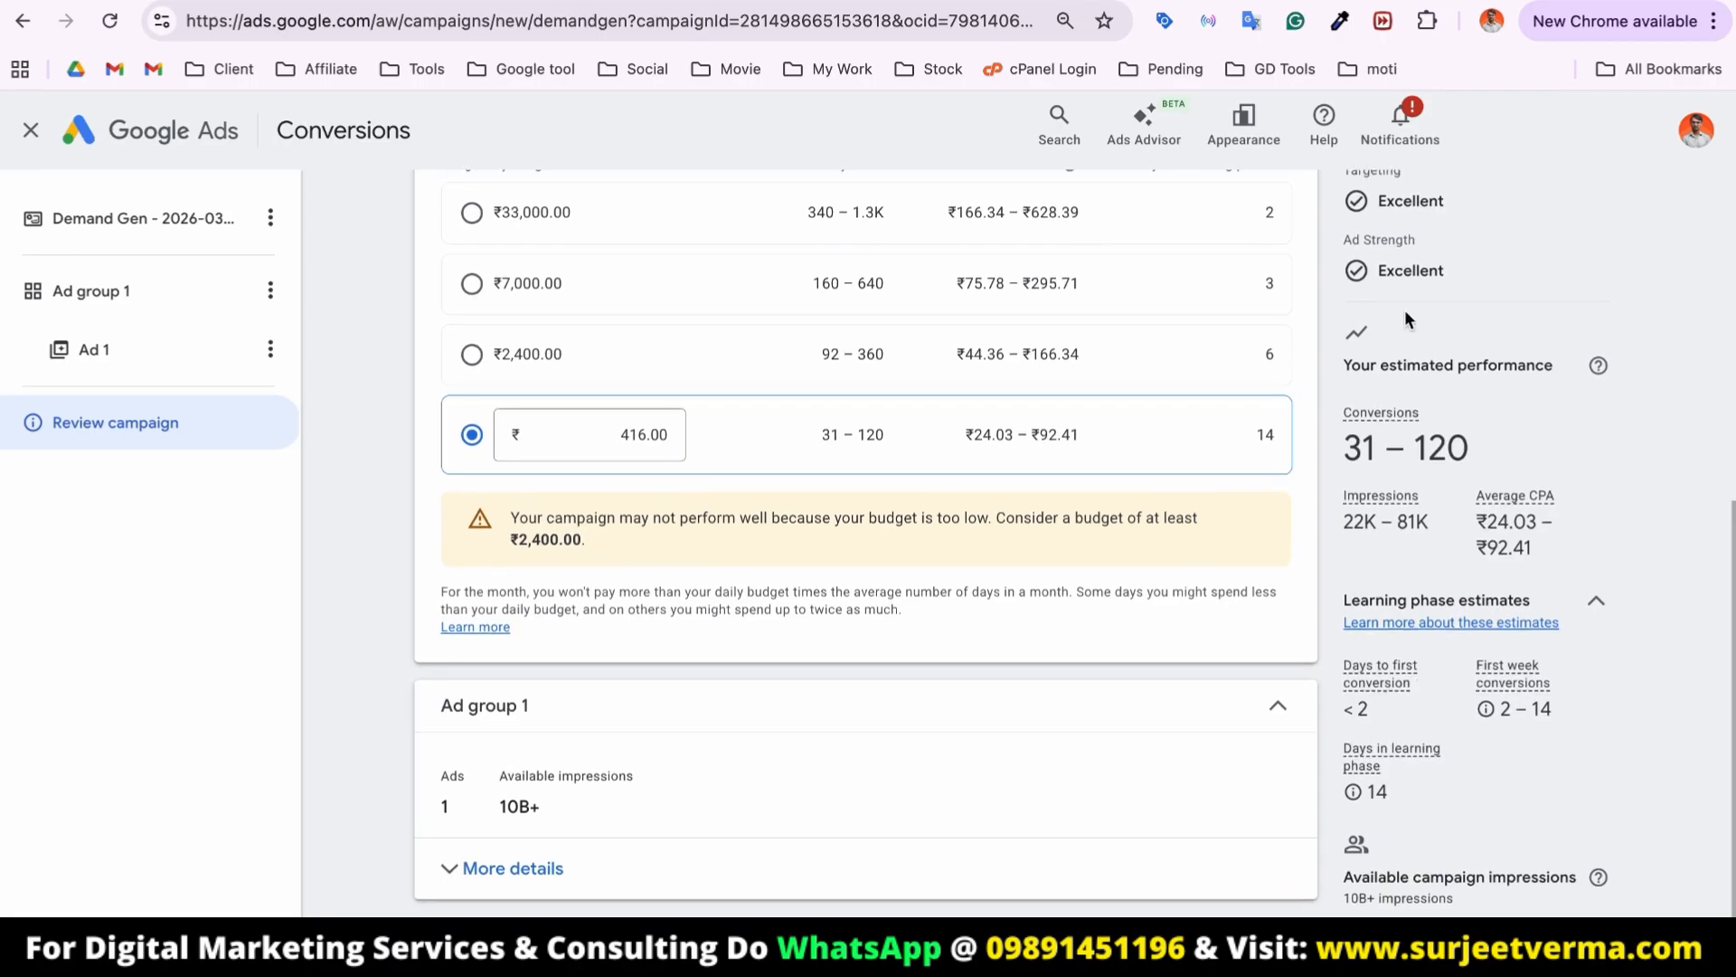
pyautogui.scroll(5, 1483, 515)
pyautogui.scroll(-2, 1447, 407)
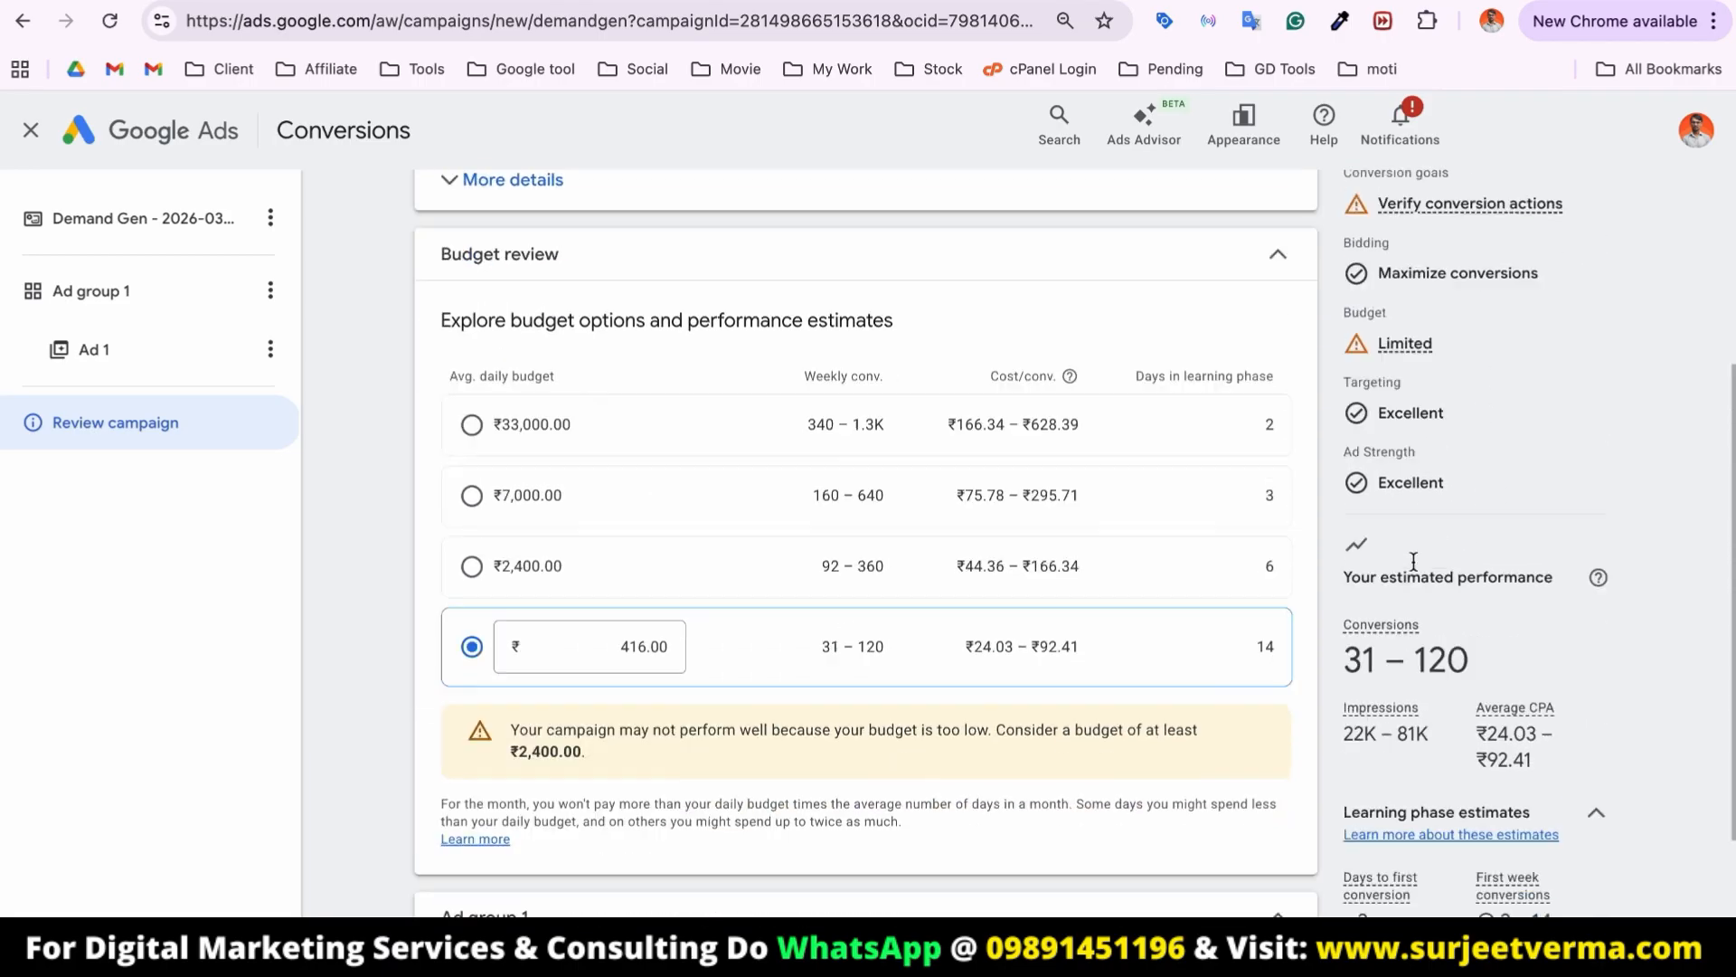
pyautogui.scroll(1, 1412, 300)
pyautogui.moveTo(1377, 229)
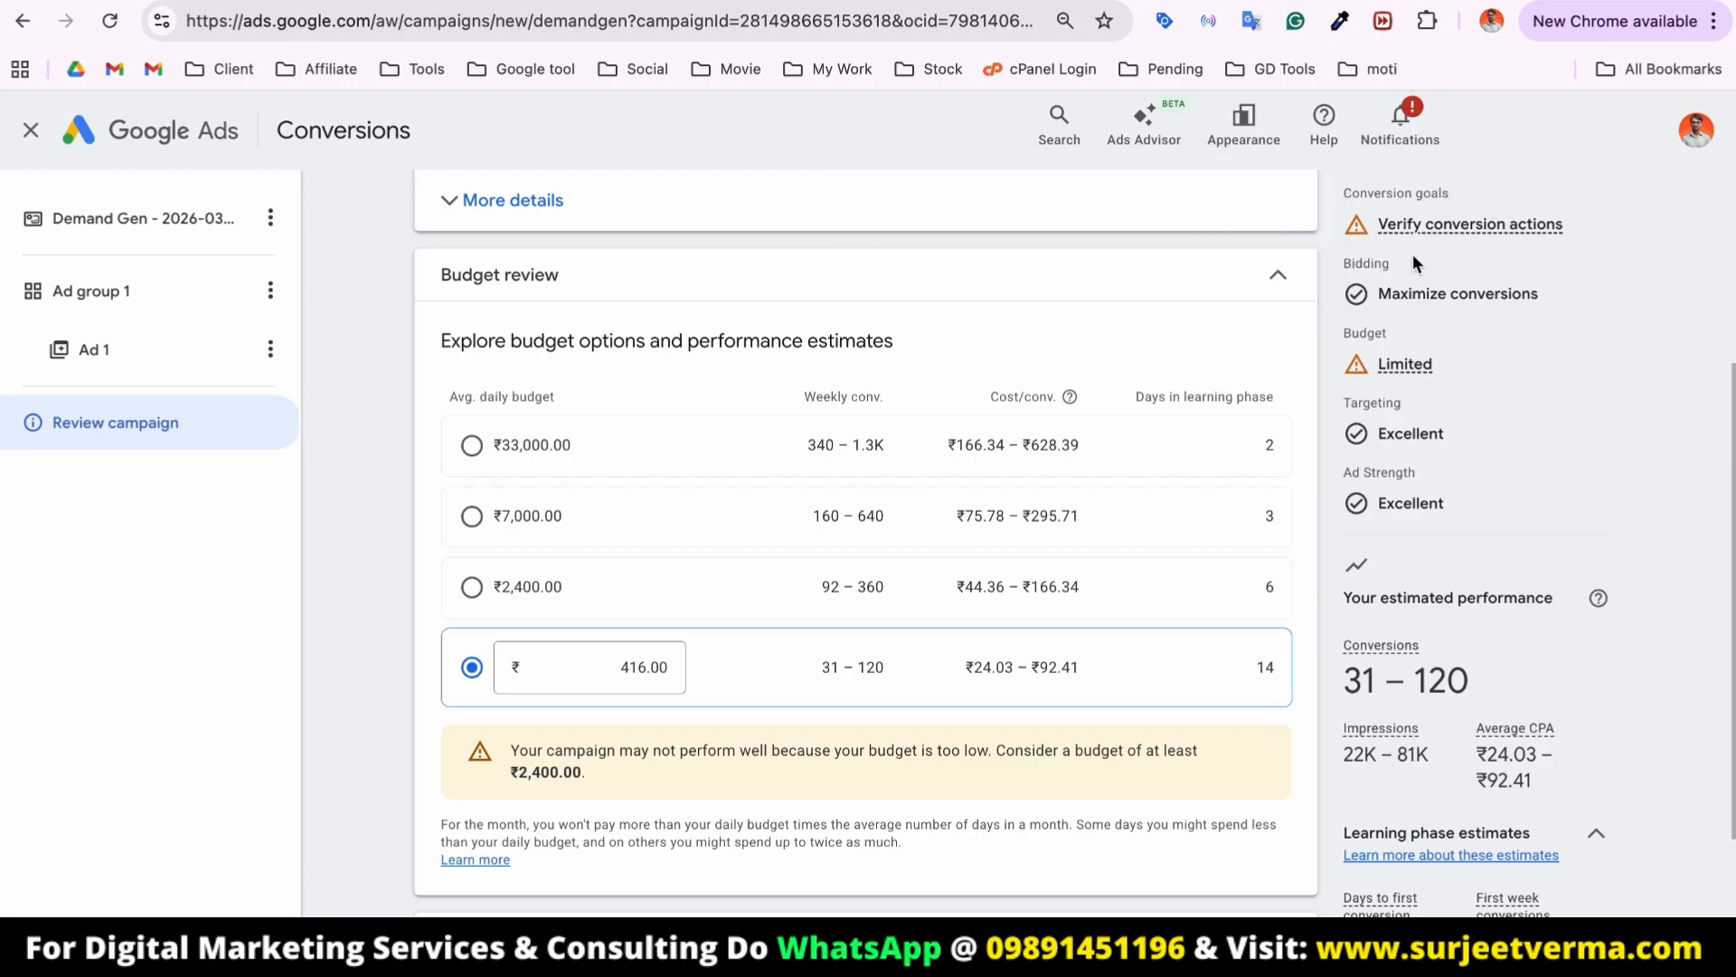
pyautogui.moveTo(1373, 376)
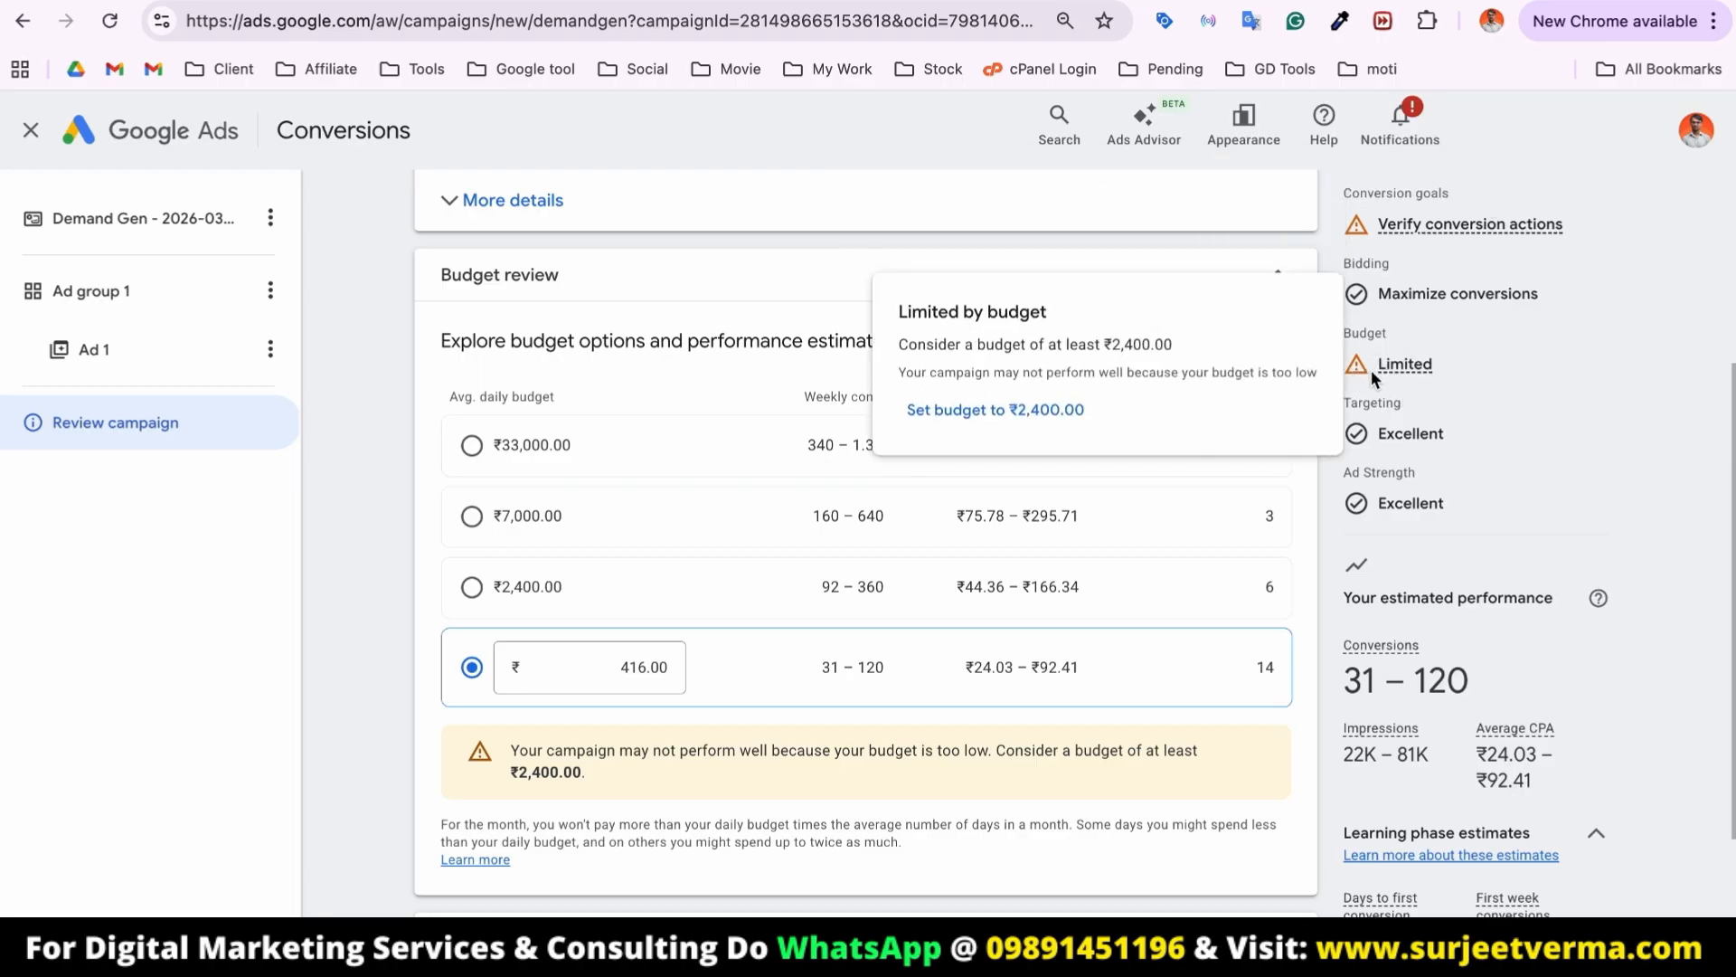